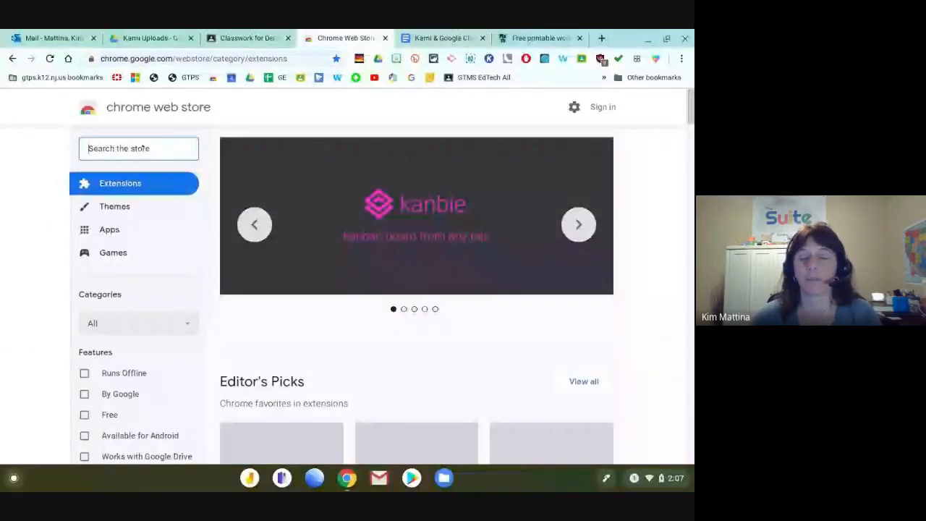
Search the Chrome Web Store for the Kami extension.
{"action": "type", "text": "Kamil"}
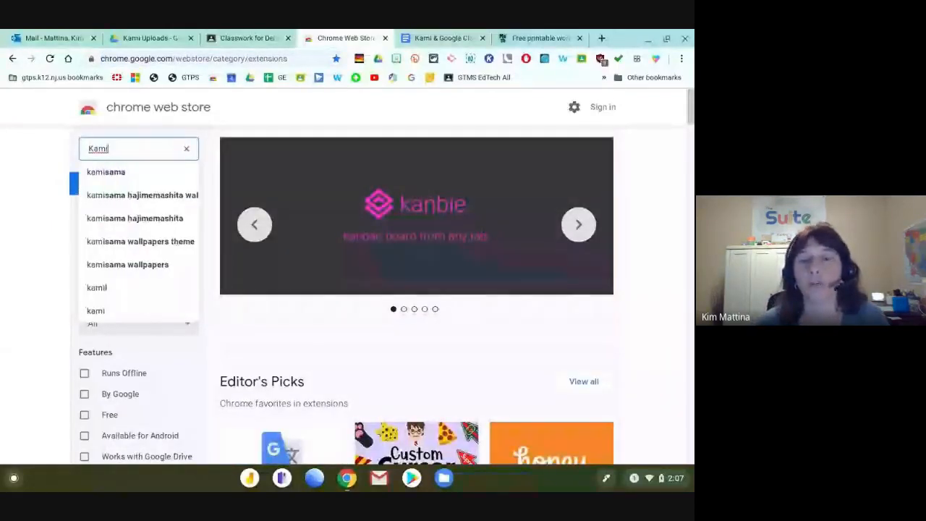
{"action": "key", "text": "Return"}
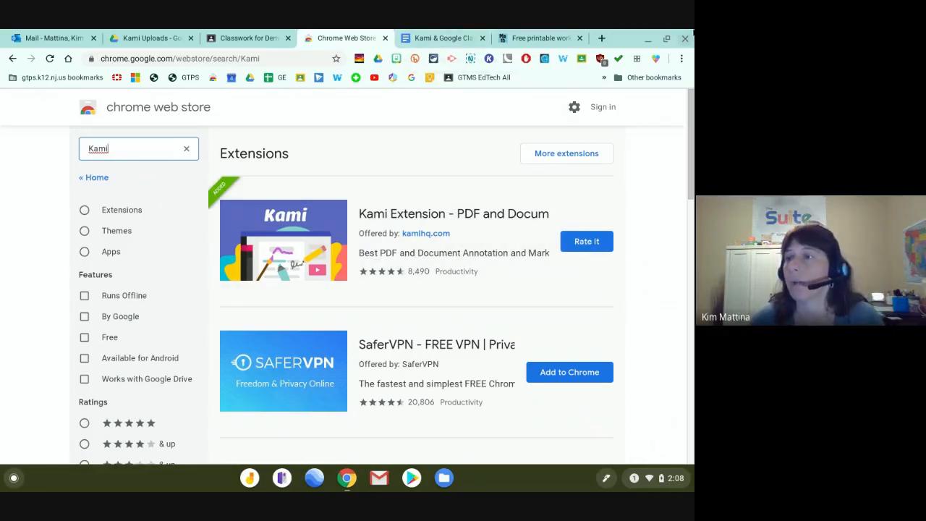
Look over the Classwork and Kami student guide tabs, then bring up Files at My files.
{"action": "left_click", "coordinate": [693, 33]}
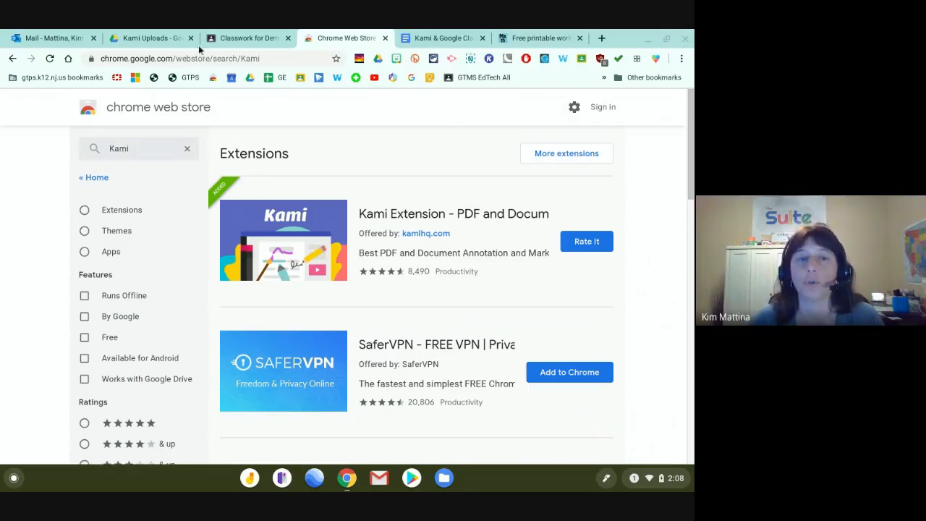
{"action": "left_click", "coordinate": [252, 37]}
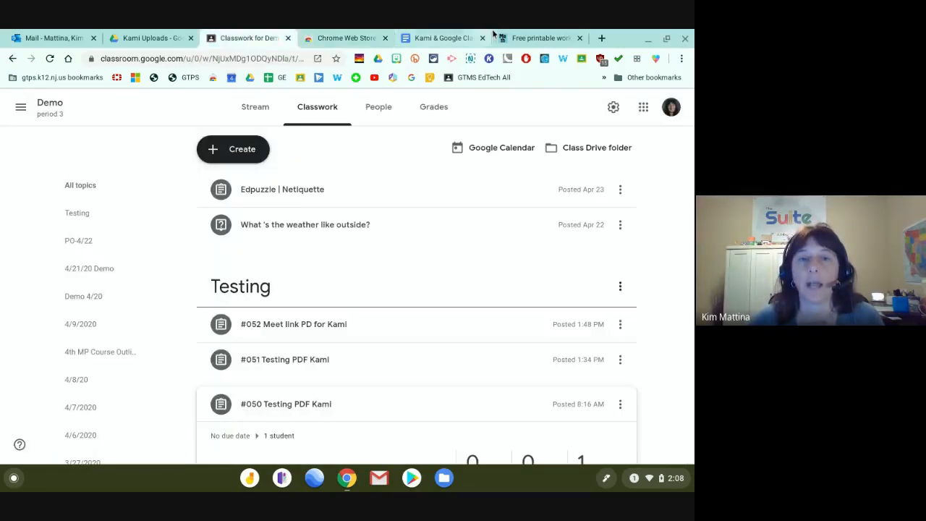
{"action": "left_click", "coordinate": [407, 40]}
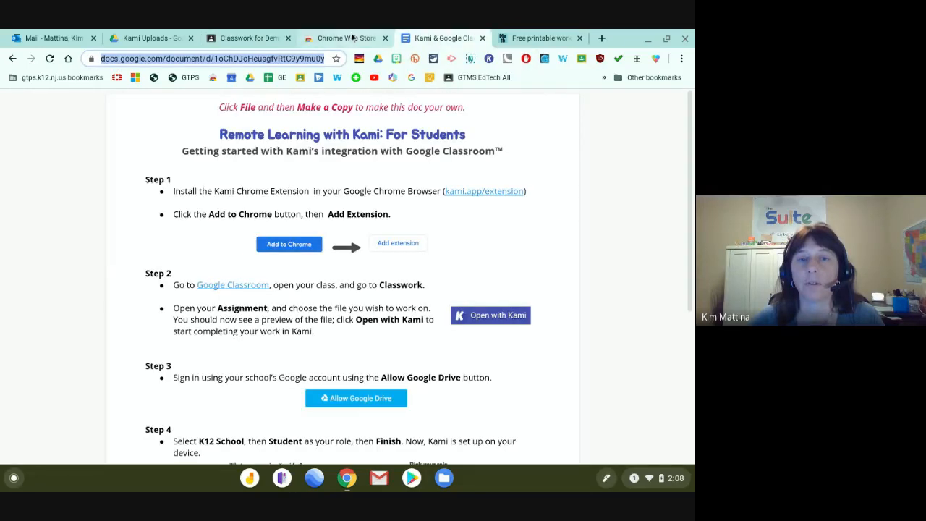
{"action": "left_click", "coordinate": [352, 38]}
{"action": "left_click", "coordinate": [445, 478]}
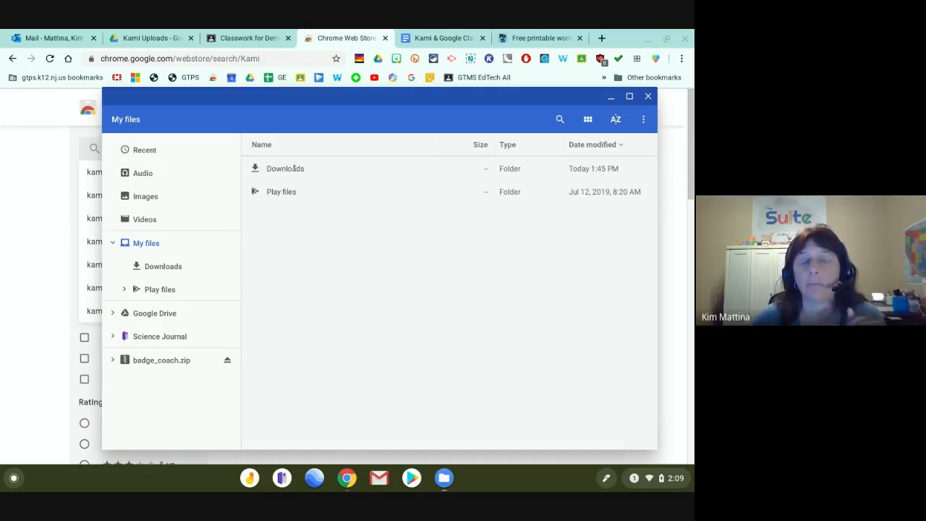
Open the Downloads folder and select the Google BeInternetAwesome PDF.
{"action": "left_click", "coordinate": [294, 168]}
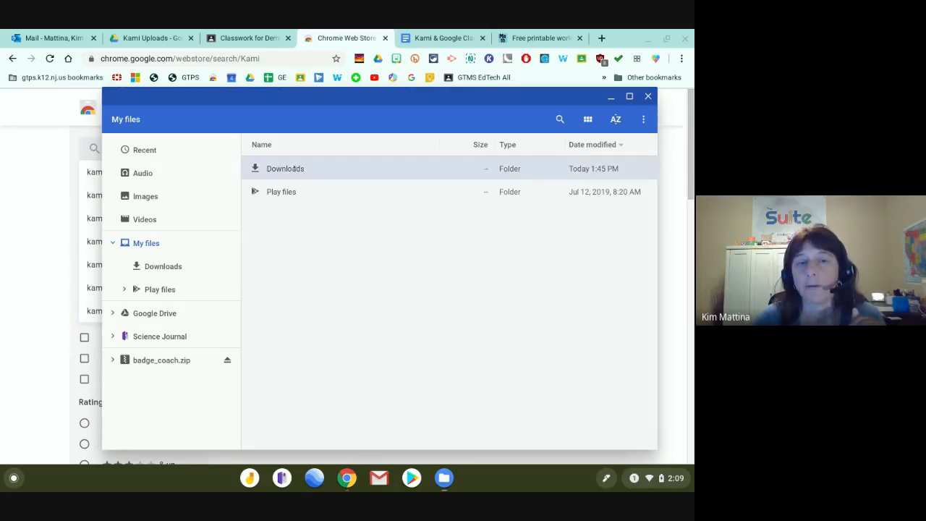
{"action": "double_click", "coordinate": [297, 167]}
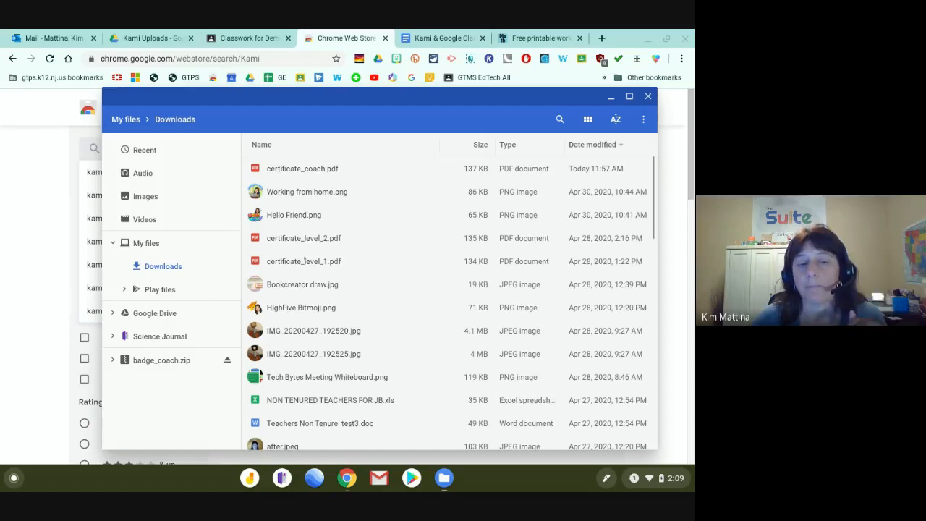
{"action": "scroll", "coordinate": [259, 327], "scroll_direction": "down", "scroll_amount": 2}
{"action": "scroll", "coordinate": [260, 327], "scroll_direction": "down", "scroll_amount": 5}
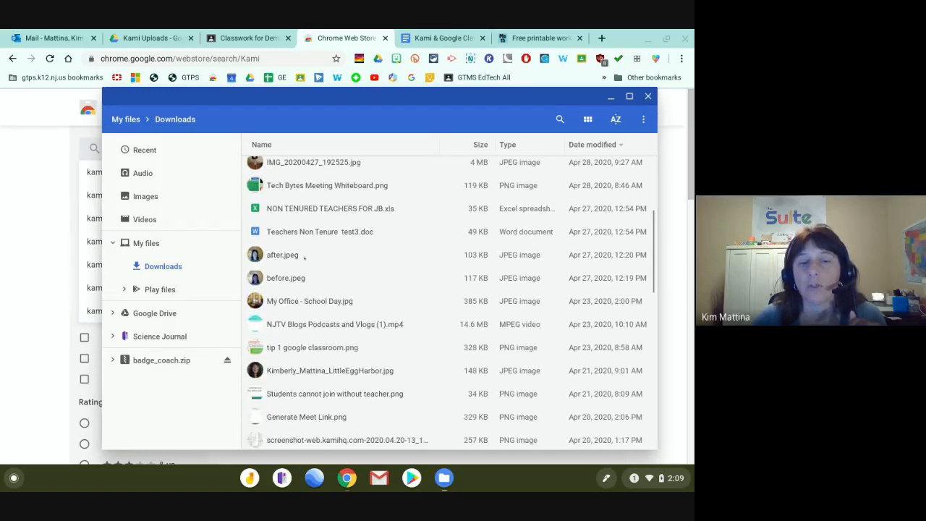
{"action": "scroll", "coordinate": [304, 259], "scroll_direction": "down", "scroll_amount": 6}
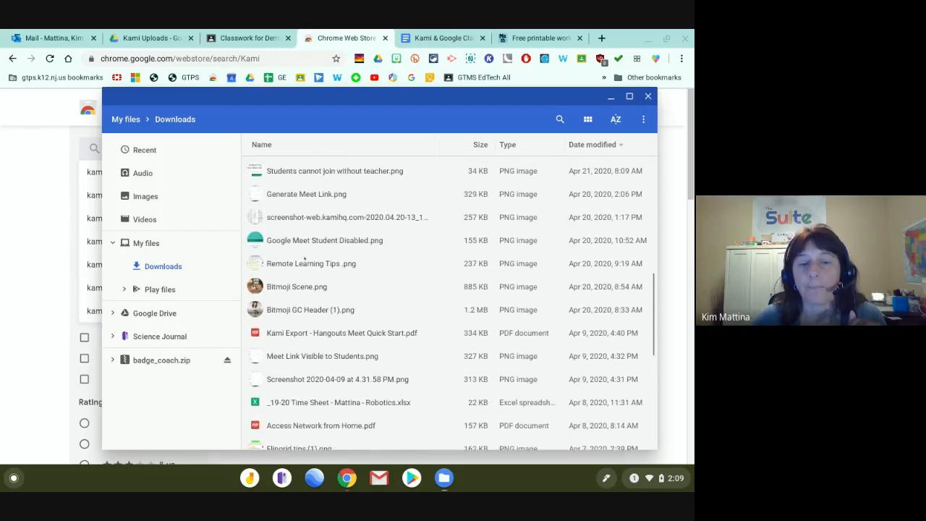
{"action": "scroll", "coordinate": [304, 259], "scroll_direction": "down", "scroll_amount": 6}
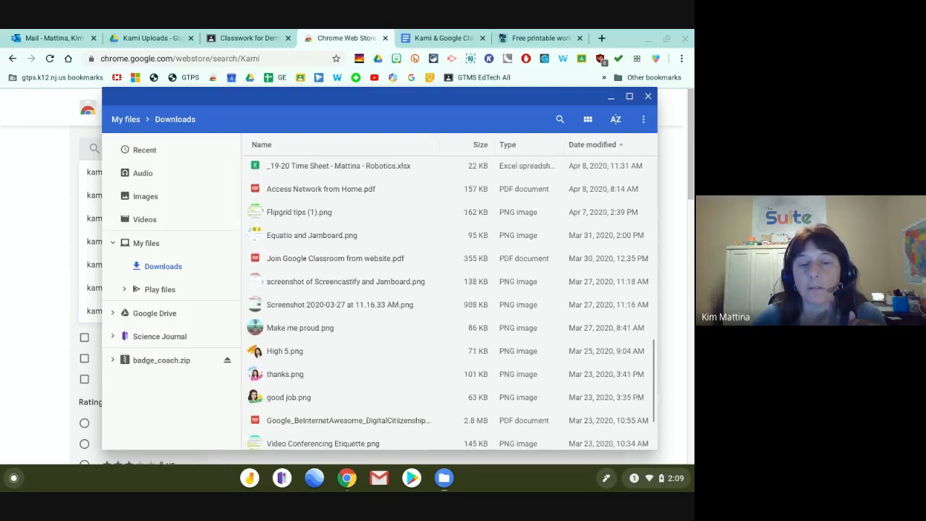
{"action": "scroll", "coordinate": [359, 328], "scroll_direction": "down", "scroll_amount": 1}
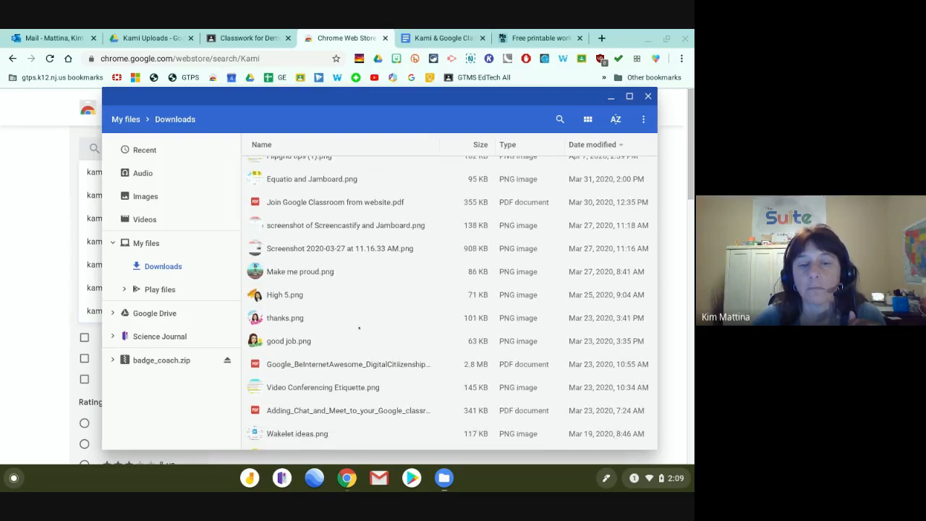
{"action": "left_click", "coordinate": [325, 363]}
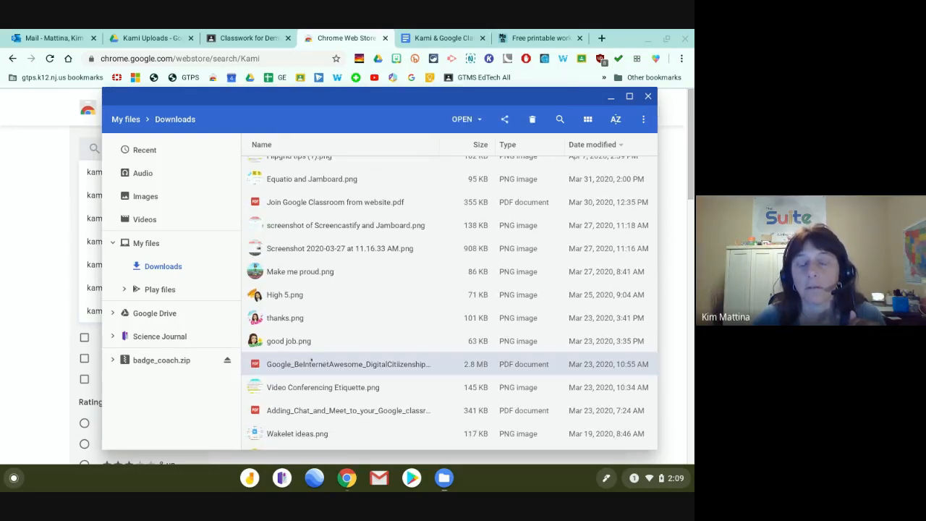
Open the BeInternetAwesome PDF with Kami and close the Files window.
{"action": "left_click", "coordinate": [464, 120]}
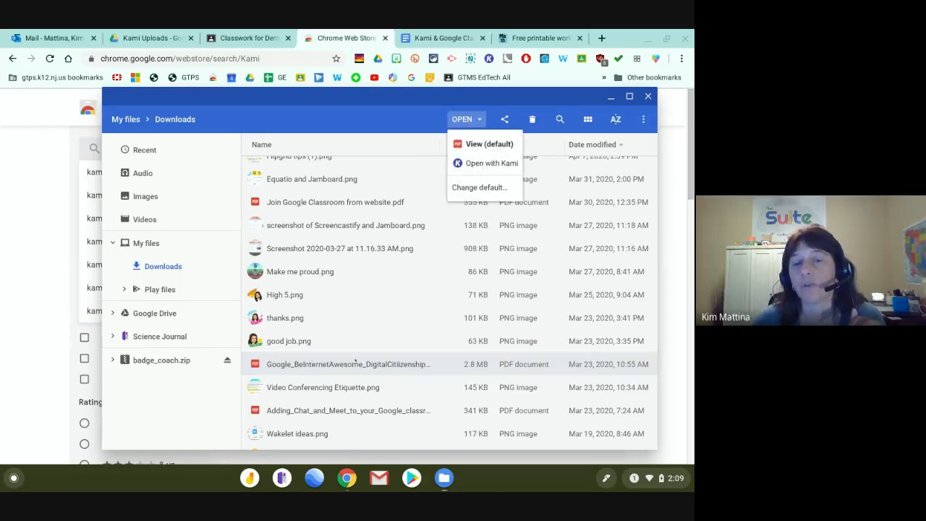
{"action": "left_click", "coordinate": [345, 363]}
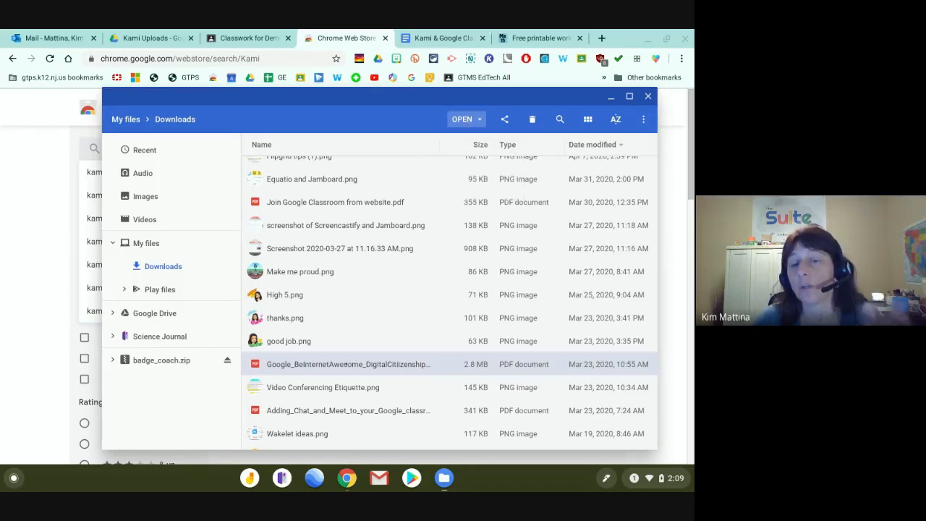
{"action": "right_click", "coordinate": [345, 364]}
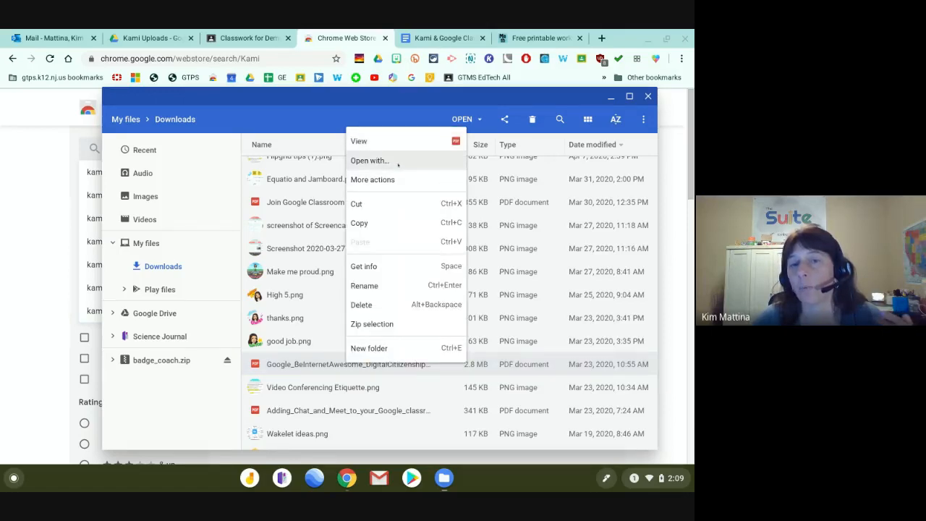
{"action": "left_click", "coordinate": [397, 162]}
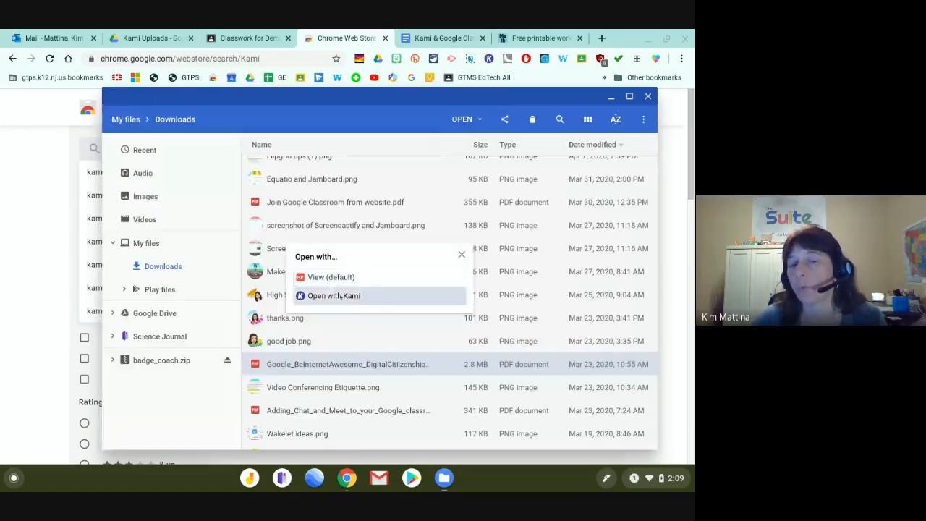
{"action": "left_click", "coordinate": [337, 295]}
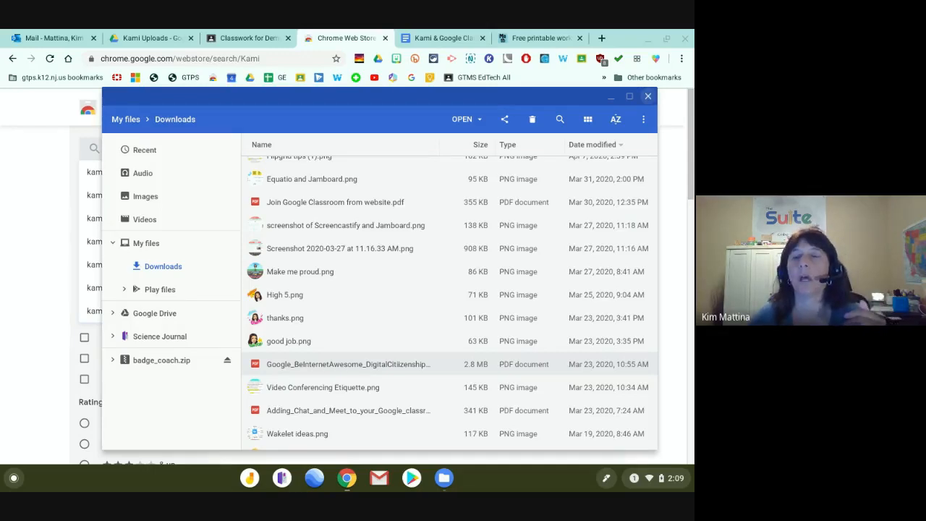
{"action": "left_click", "coordinate": [647, 95]}
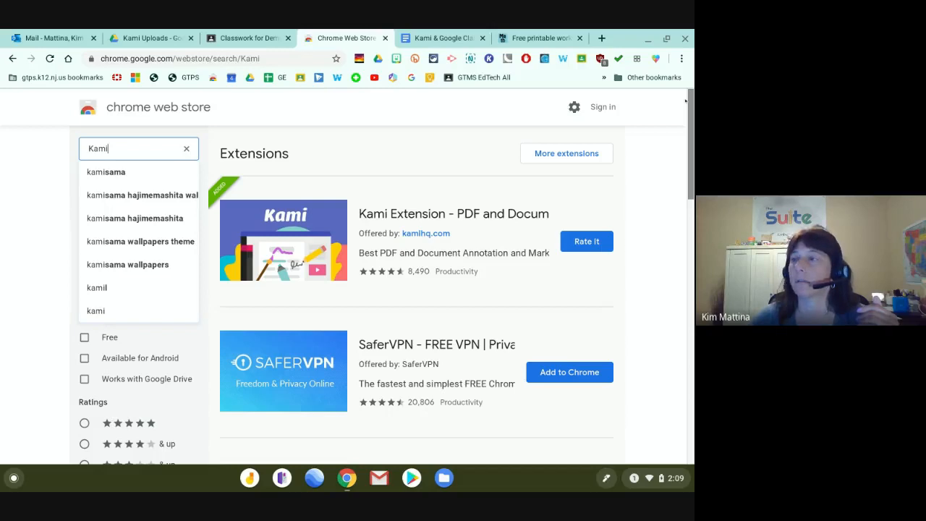
Dock the Kami window as a browser tab and open the BeInternetAwesome PDF from Downloads.
{"action": "left_click_drag", "start_coordinate": [686, 101], "coordinate": [365, 42]}
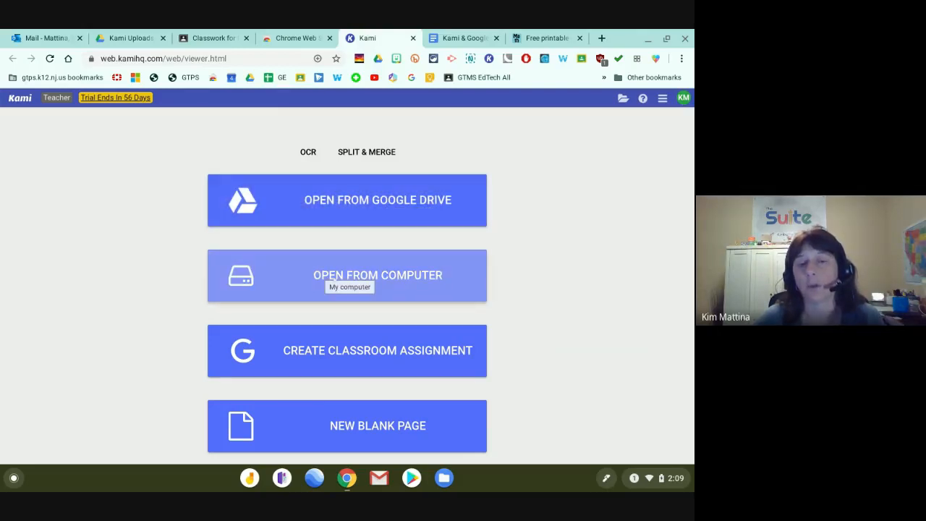
{"action": "left_click", "coordinate": [334, 278]}
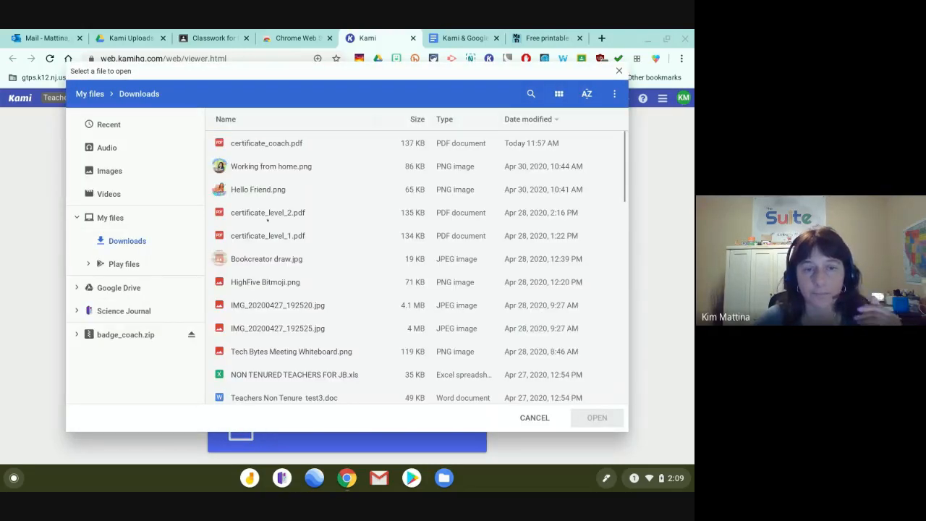
{"action": "scroll", "coordinate": [269, 224], "scroll_direction": "down", "scroll_amount": 10}
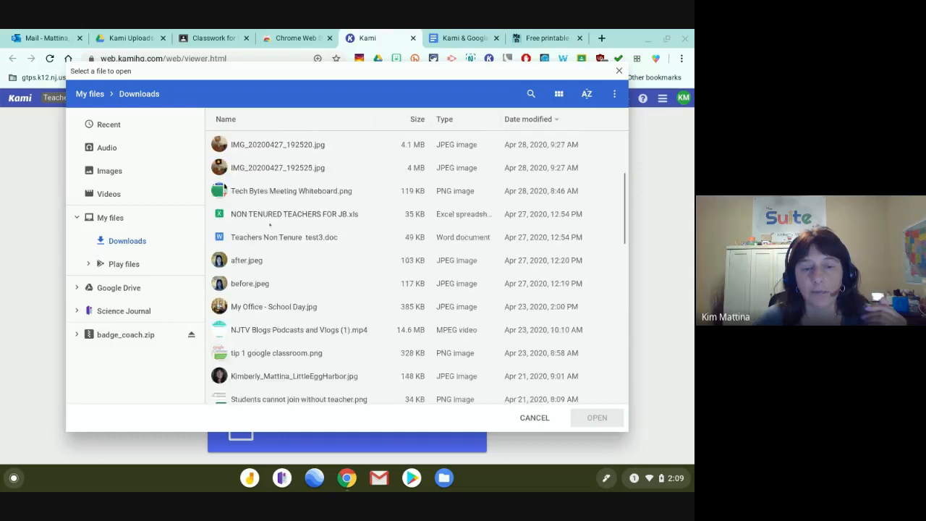
{"action": "scroll", "coordinate": [269, 225], "scroll_direction": "down", "scroll_amount": 8}
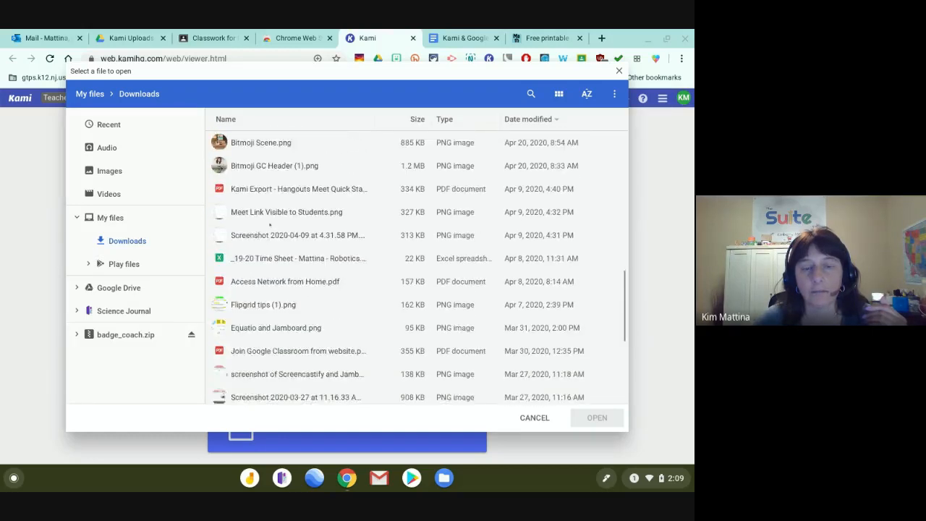
{"action": "scroll", "coordinate": [269, 225], "scroll_direction": "down", "scroll_amount": 6}
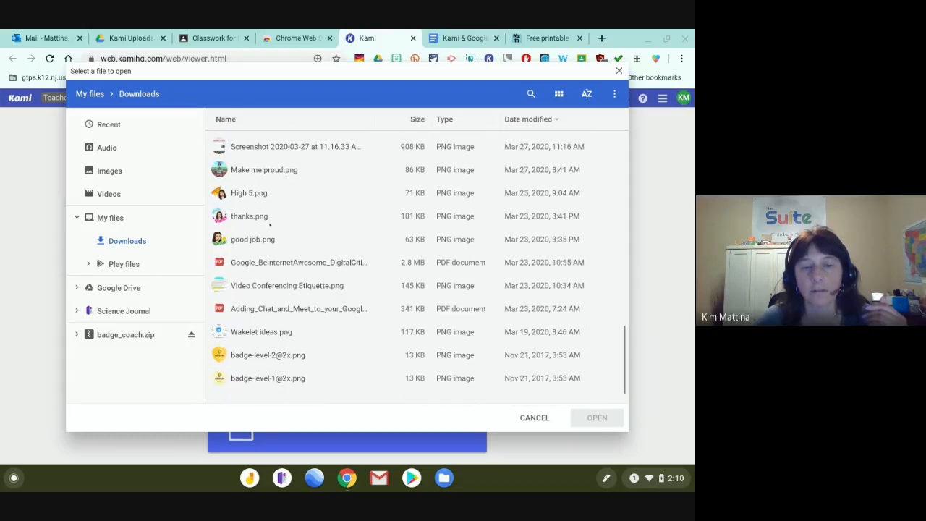
{"action": "left_click", "coordinate": [277, 263]}
{"action": "left_click", "coordinate": [597, 418]}
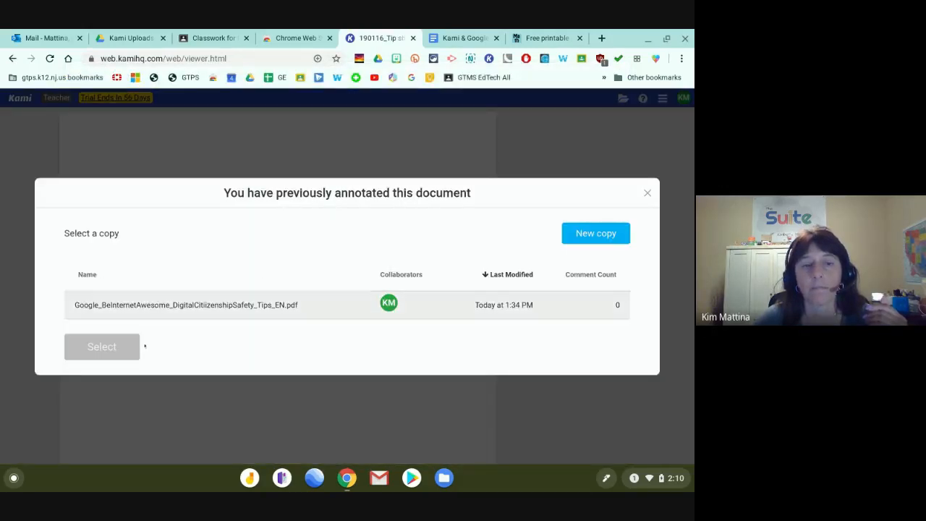
Start a new copy of the PDF and show labels beside every annotation tool.
{"action": "left_click", "coordinate": [595, 233]}
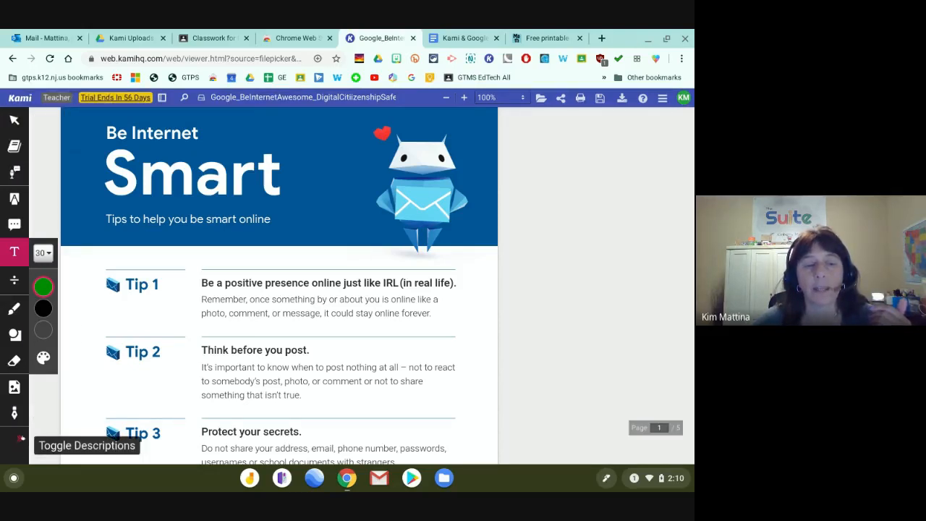
{"action": "left_click", "coordinate": [21, 439]}
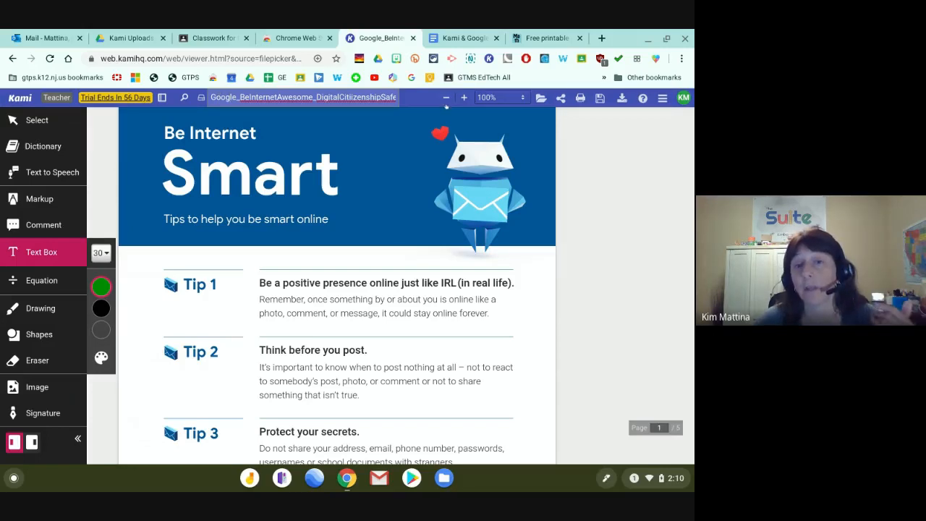
Zoom the document to 130%.
{"action": "left_click", "coordinate": [465, 99]}
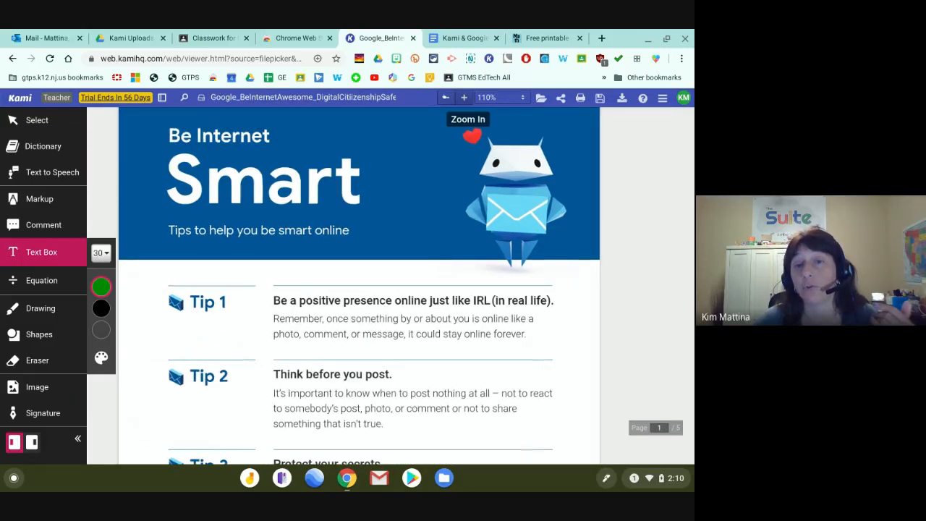
{"action": "left_click", "coordinate": [447, 98]}
{"action": "left_click", "coordinate": [464, 98]}
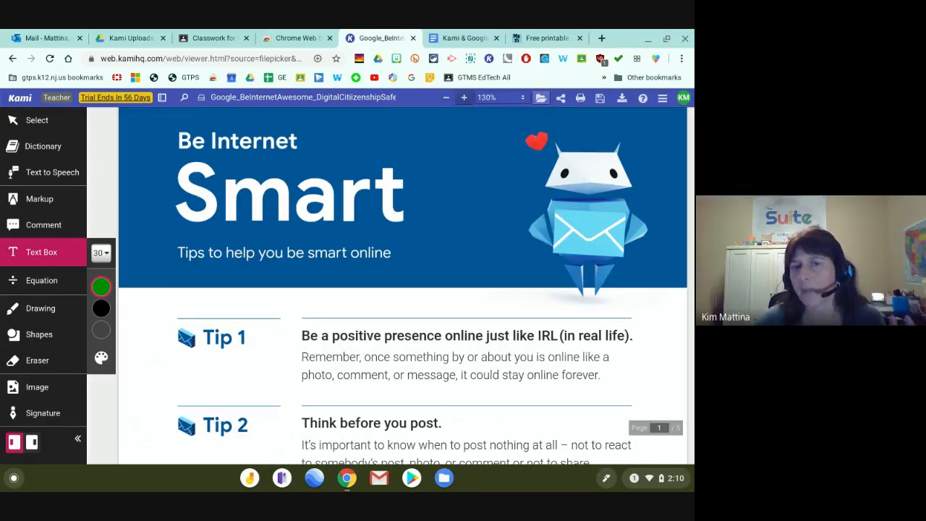
Glance at the recent files list, discard the empty text box, and bring up the save options.
{"action": "left_click", "coordinate": [541, 98]}
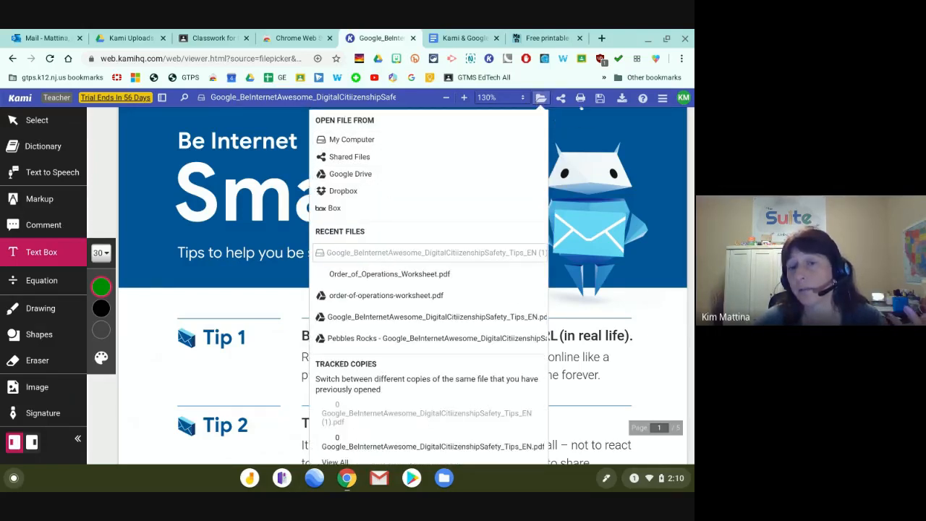
{"action": "left_click", "coordinate": [567, 114]}
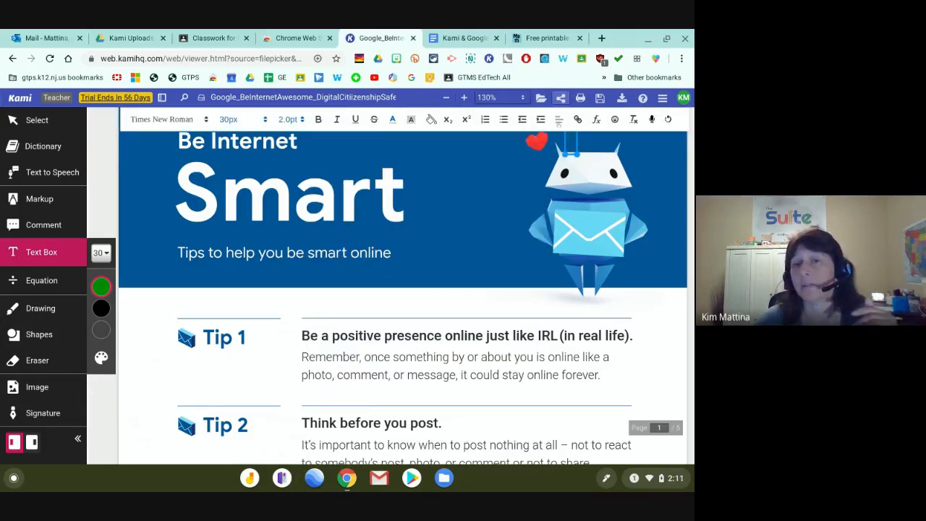
{"action": "left_click", "coordinate": [553, 152]}
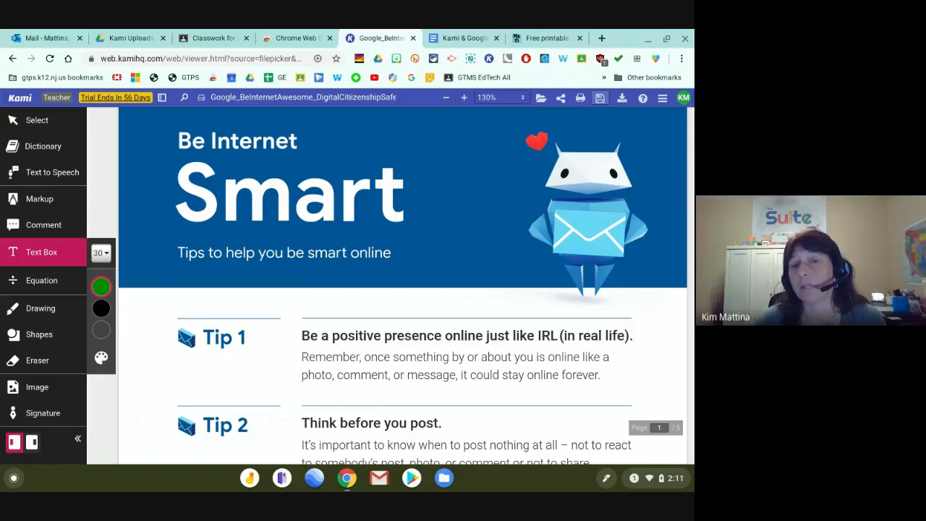
{"action": "left_click", "coordinate": [599, 97]}
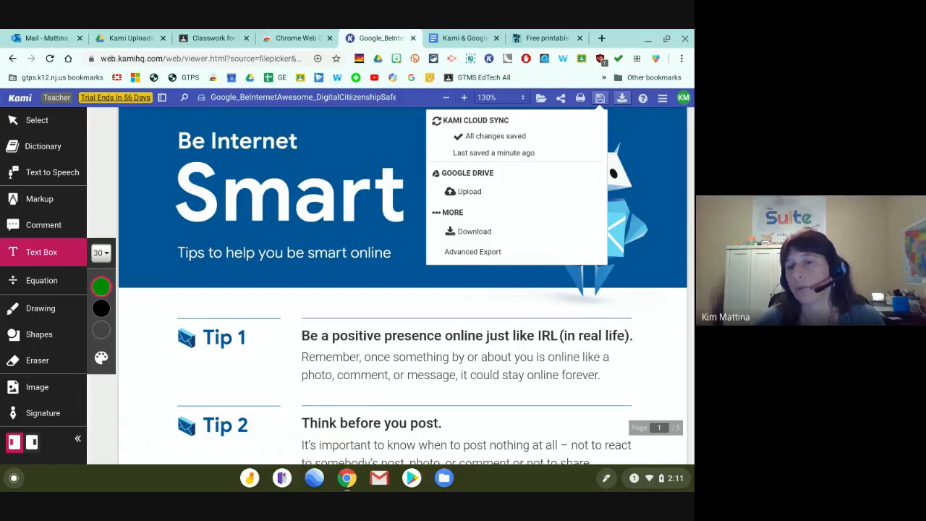
Review the Advanced Export choices, then close the dialog without exporting.
{"action": "left_click", "coordinate": [473, 251]}
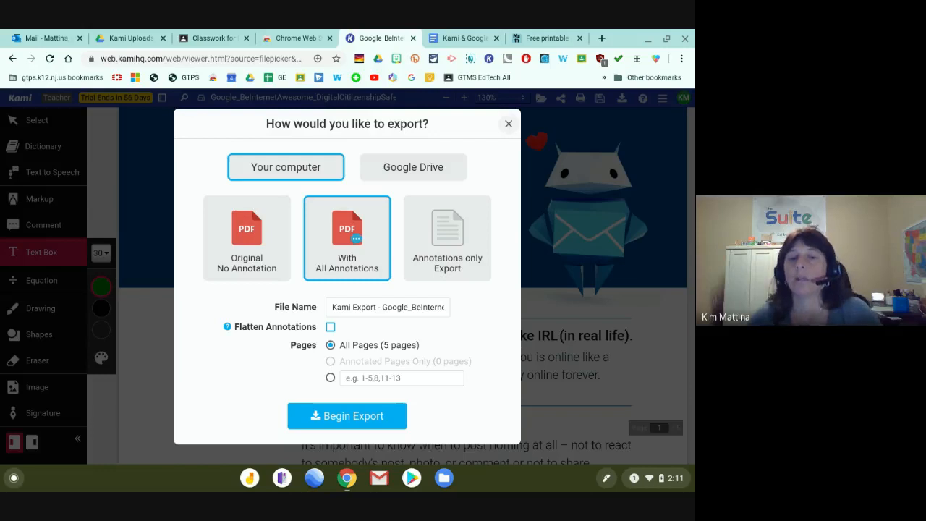
{"action": "left_click", "coordinate": [509, 124]}
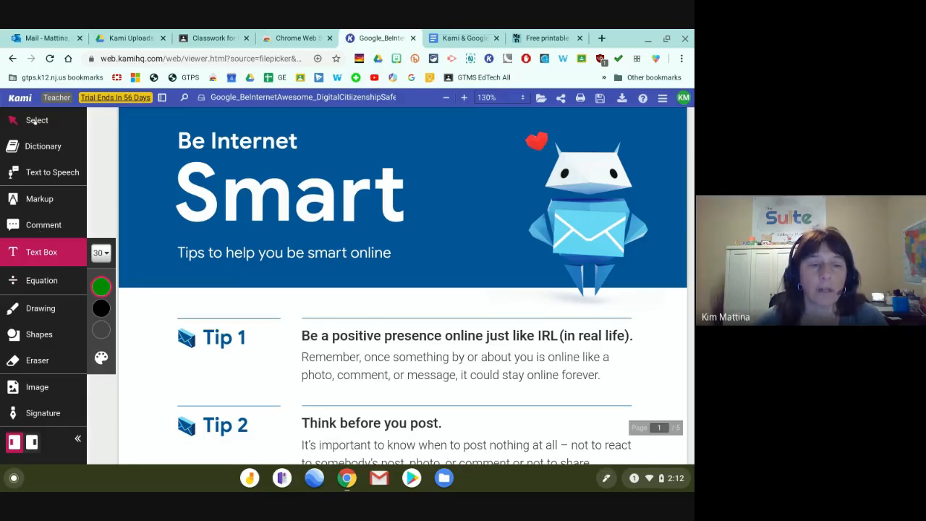
Select the word 'presence' in Tip 1 and turn on the Dictionary tool.
{"action": "left_click", "coordinate": [75, 442]}
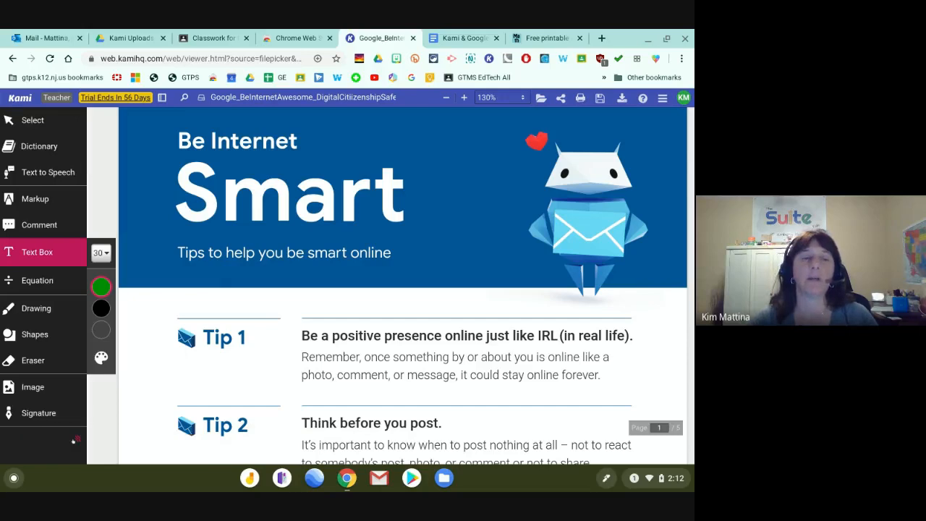
{"action": "left_click", "coordinate": [10, 442]}
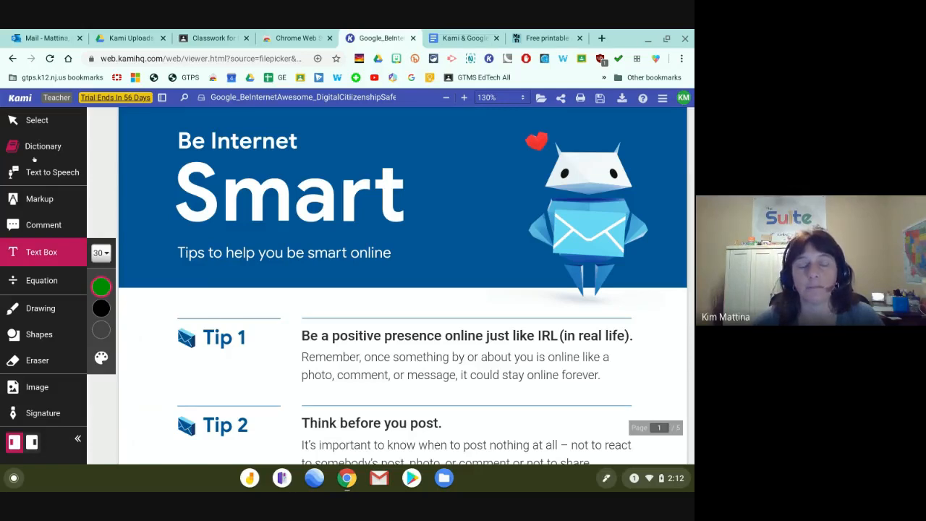
{"action": "left_click", "coordinate": [34, 121]}
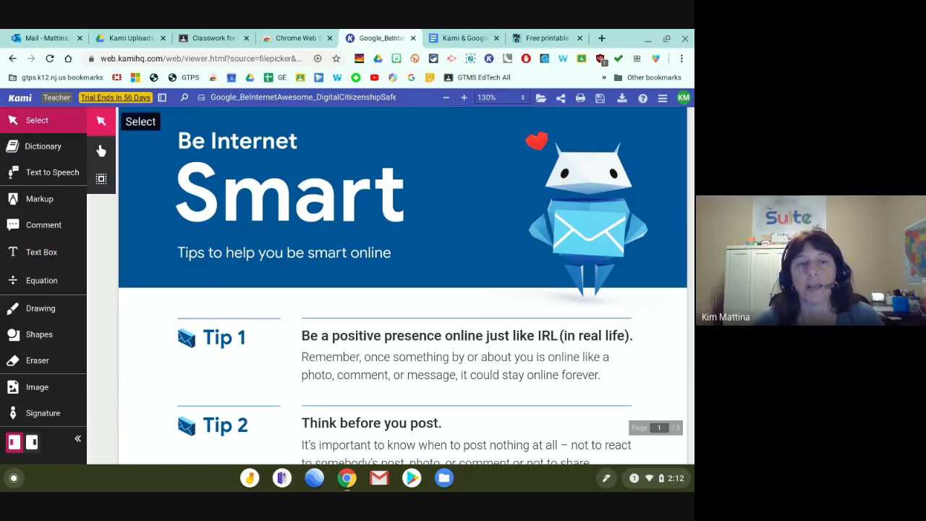
{"action": "left_click_drag", "start_coordinate": [244, 253], "coordinate": [395, 253]}
{"action": "left_click_drag", "start_coordinate": [302, 202], "coordinate": [406, 203]}
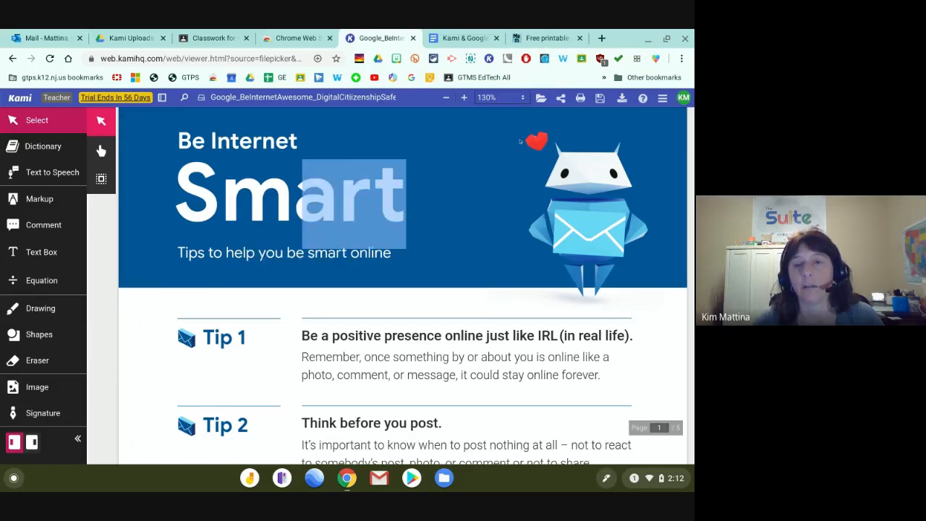
{"action": "left_click", "coordinate": [522, 141]}
{"action": "left_click_drag", "start_coordinate": [382, 337], "coordinate": [444, 337]}
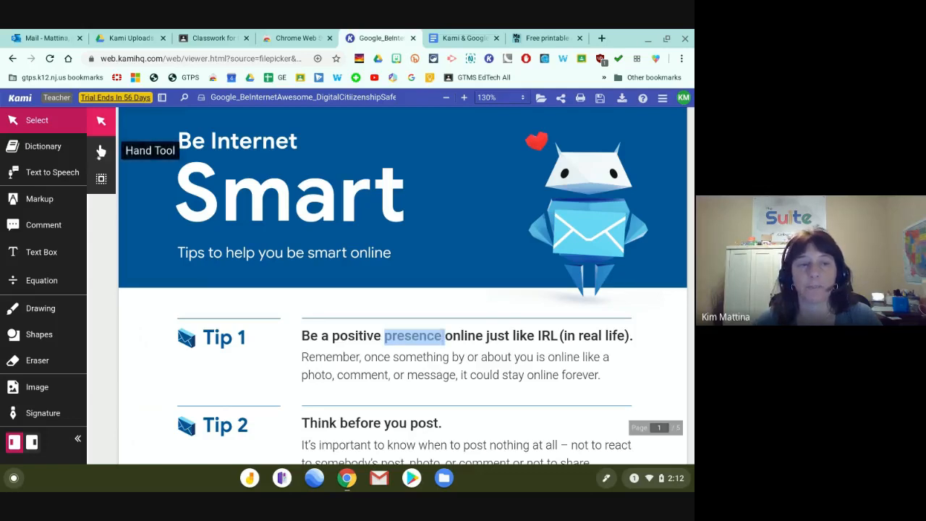
{"action": "left_click", "coordinate": [36, 146]}
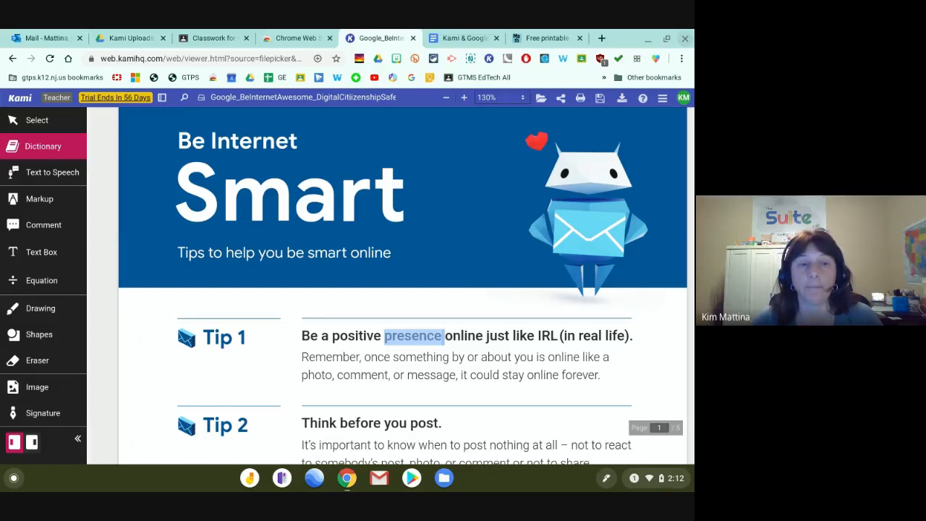
Have Text to Speech read Tip 1 aloud starting from 'once something'.
{"action": "left_click", "coordinate": [52, 173]}
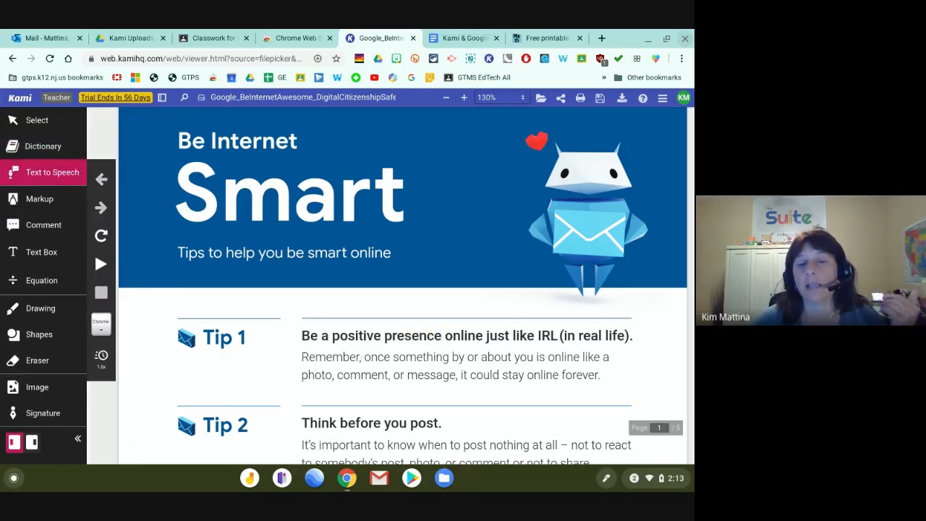
{"action": "left_click", "coordinate": [364, 357]}
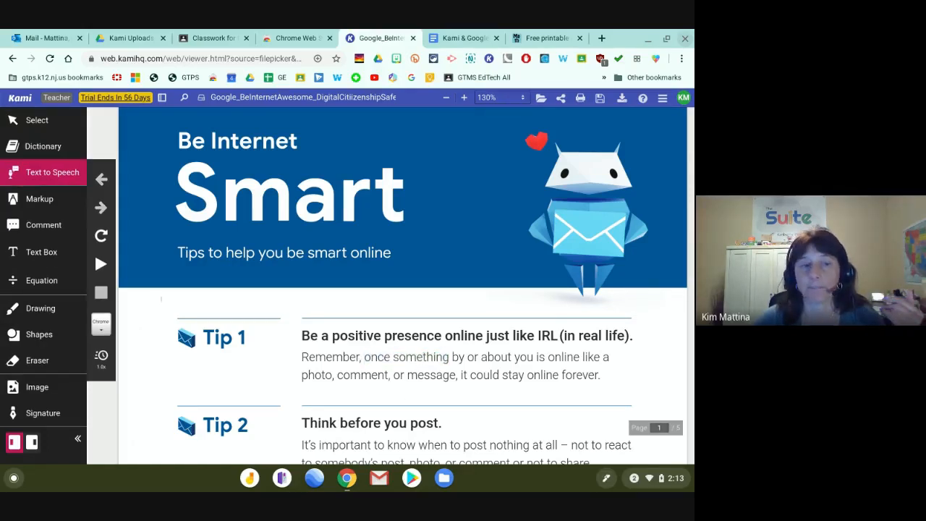
{"action": "left_click", "coordinate": [45, 202]}
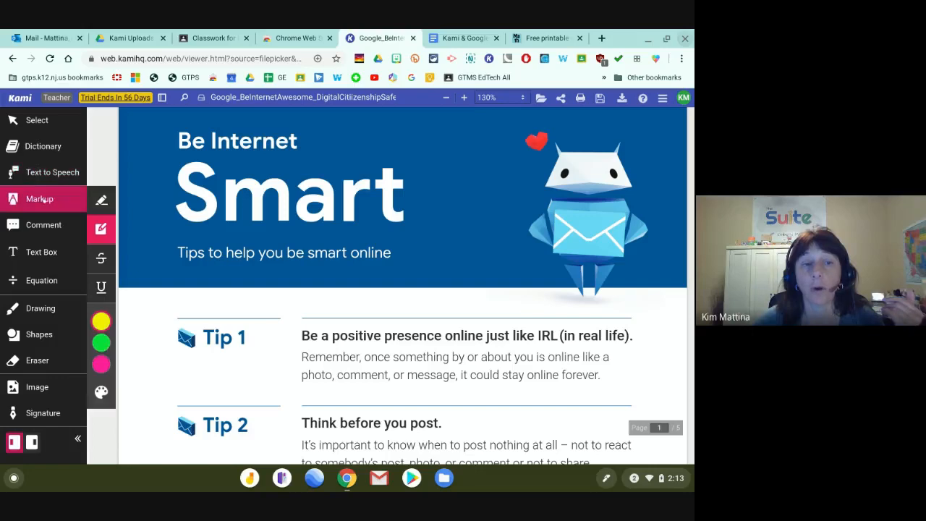
Box the Tip 1 heading in red and save the file to Google Drive.
{"action": "left_click", "coordinate": [100, 321]}
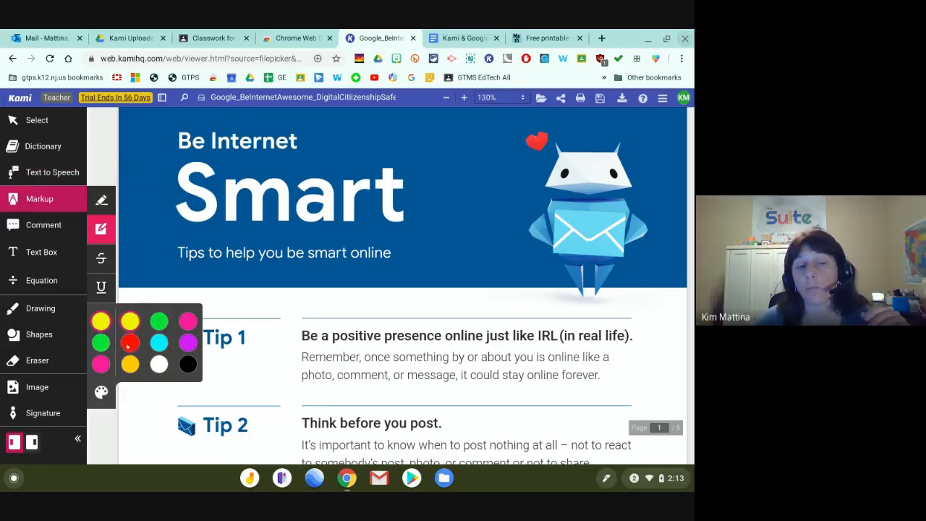
{"action": "left_click", "coordinate": [129, 344]}
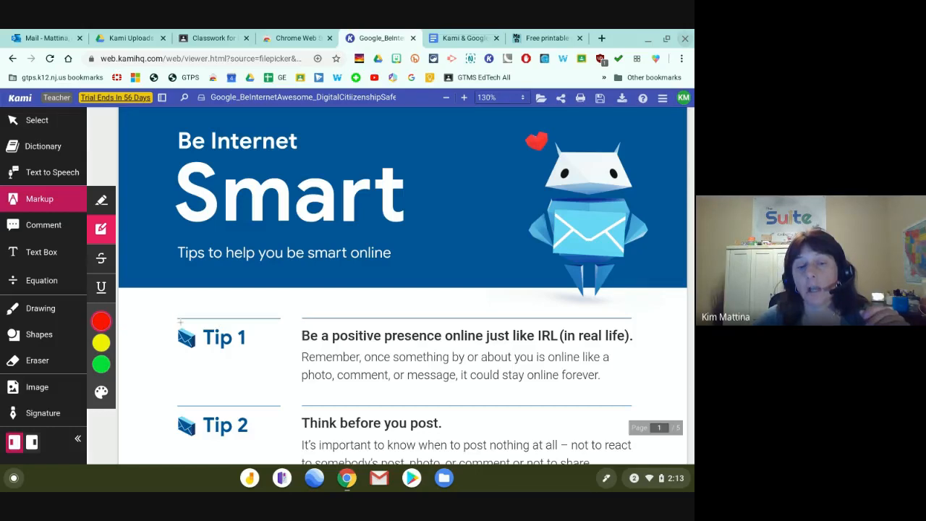
{"action": "mouse_move", "coordinate": [222, 318]}
{"action": "left_mouse_down"}
{"action": "mouse_move", "coordinate": [192, 349]}
{"action": "mouse_move", "coordinate": [207, 363]}
{"action": "mouse_move", "coordinate": [166, 361]}
{"action": "left_mouse_up"}
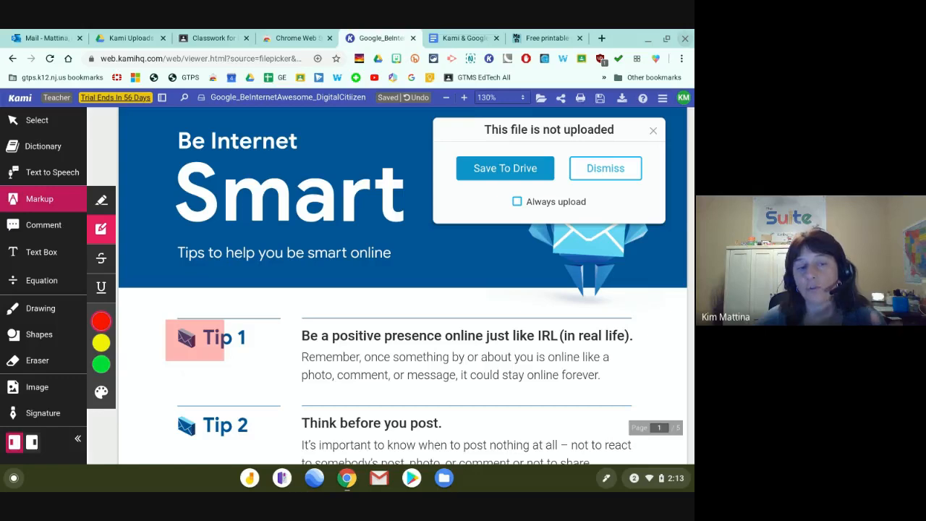
{"action": "left_click", "coordinate": [504, 168]}
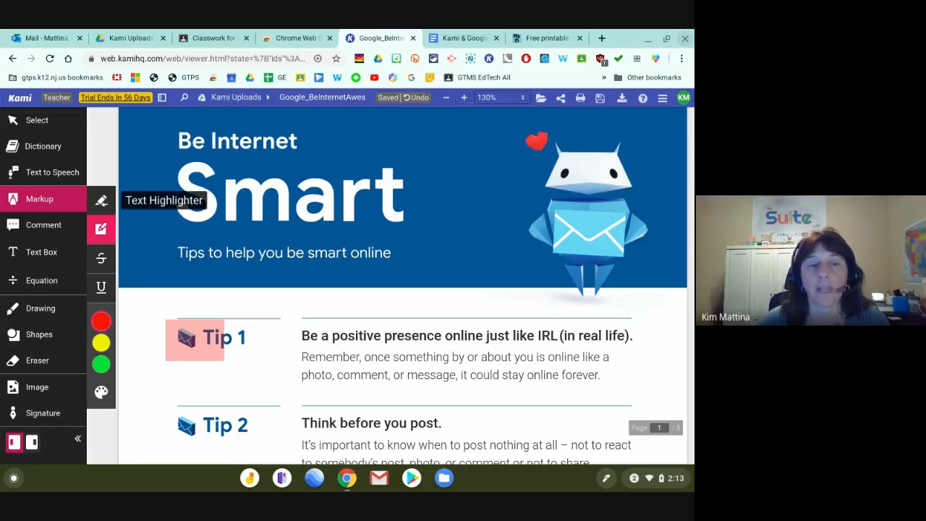
Highlight 'could stay online forever' in yellow.
{"action": "left_click", "coordinate": [101, 200]}
{"action": "left_click_drag", "start_coordinate": [297, 328], "coordinate": [426, 463]}
{"action": "left_click", "coordinate": [99, 343]}
{"action": "left_click_drag", "start_coordinate": [607, 375], "coordinate": [462, 375]}
{"action": "left_click", "coordinate": [101, 228]}
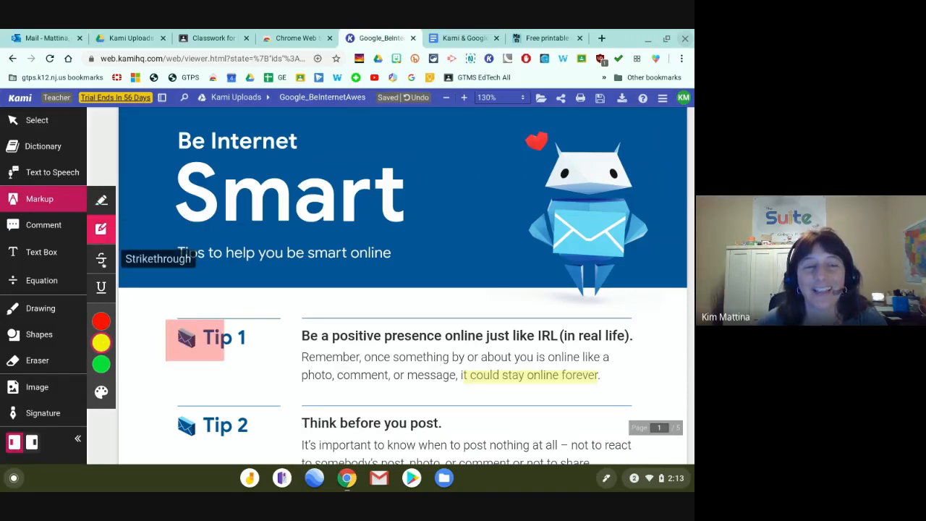
Strike through 'once something' in Tip 1.
{"action": "left_click", "coordinate": [101, 260]}
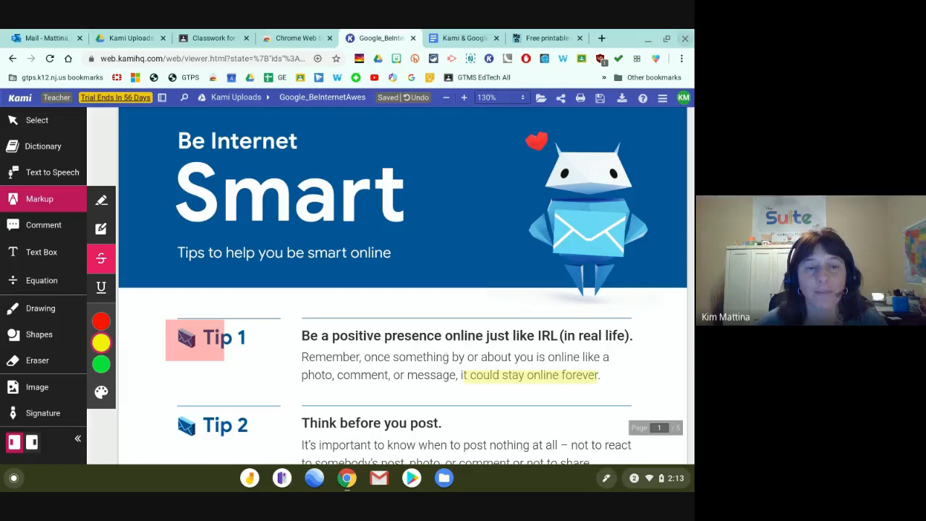
{"action": "left_click_drag", "start_coordinate": [449, 357], "coordinate": [364, 357]}
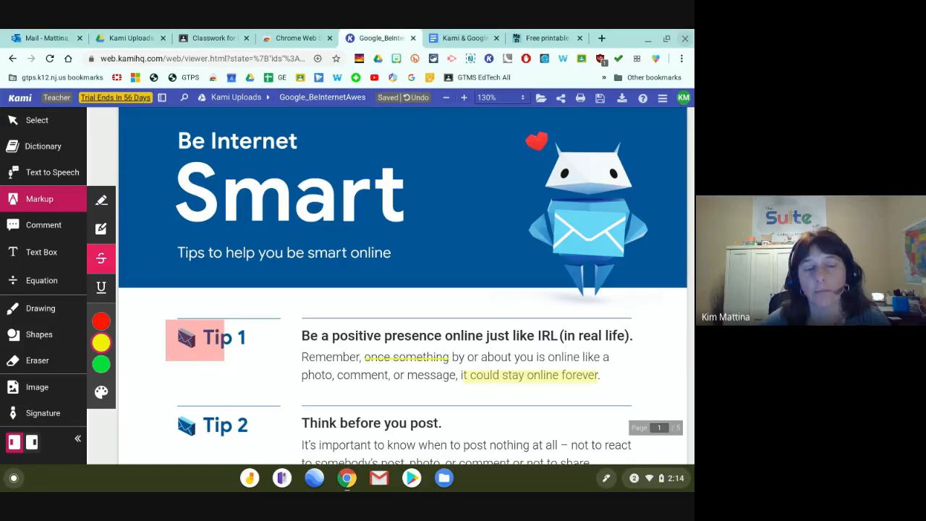
{"action": "left_click", "coordinate": [100, 342]}
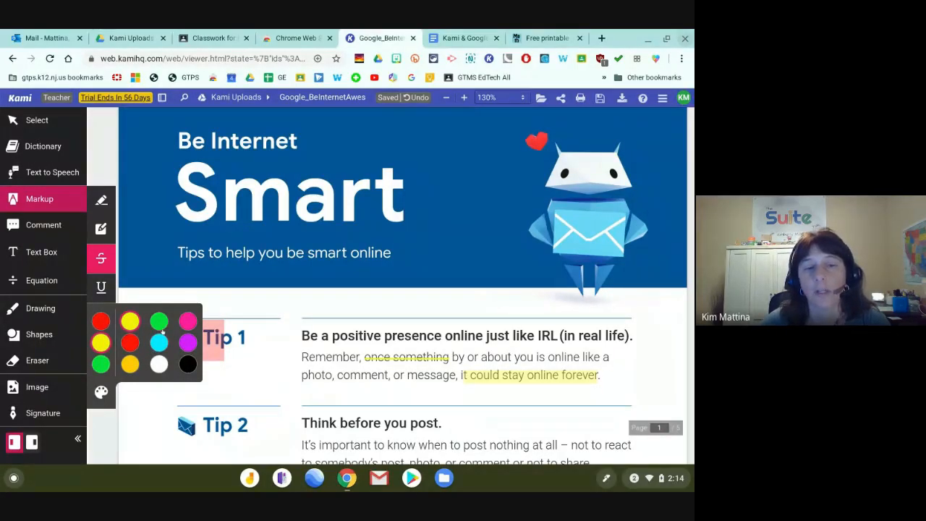
Open the Create your color palette editor and dismiss it without making a palette.
{"action": "left_click", "coordinate": [101, 392]}
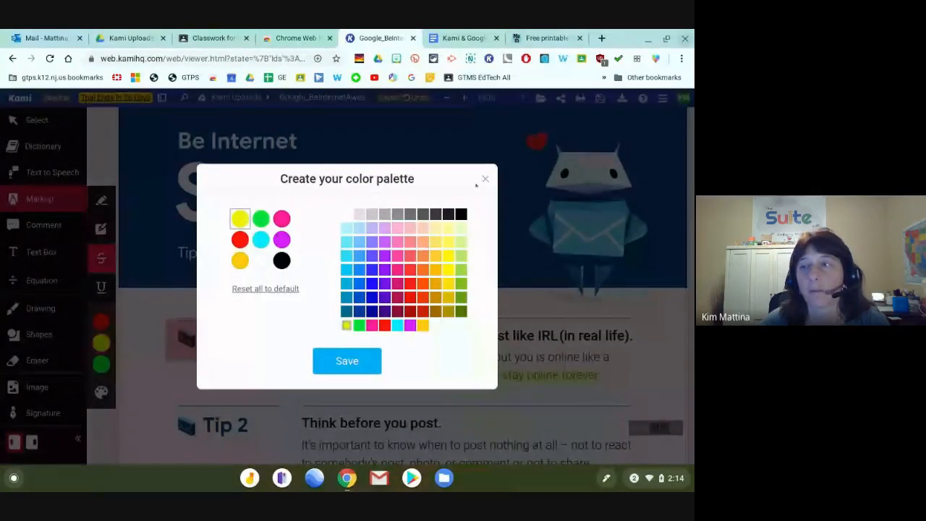
{"action": "left_click", "coordinate": [484, 178]}
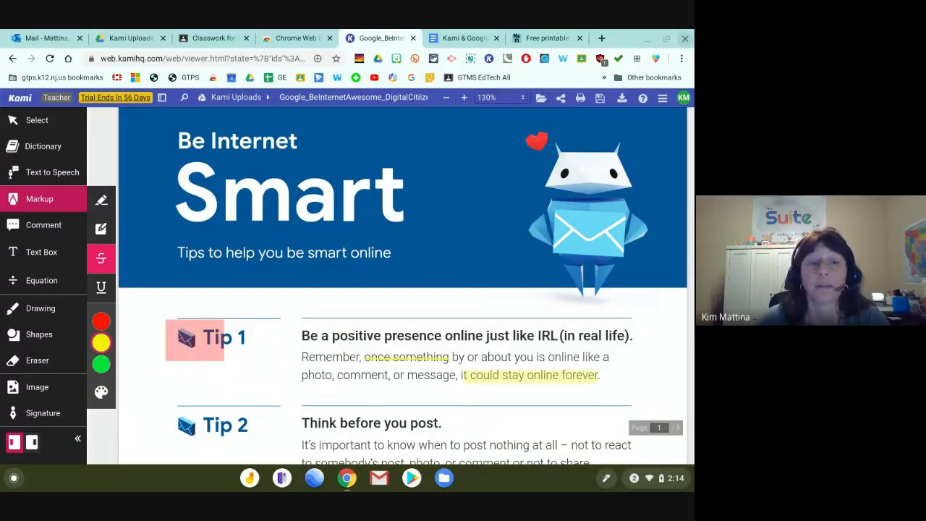
Comment 'This is a text comment.' on the Tip 1 heading, then select 'Think before you post'.
{"action": "left_click", "coordinate": [29, 227]}
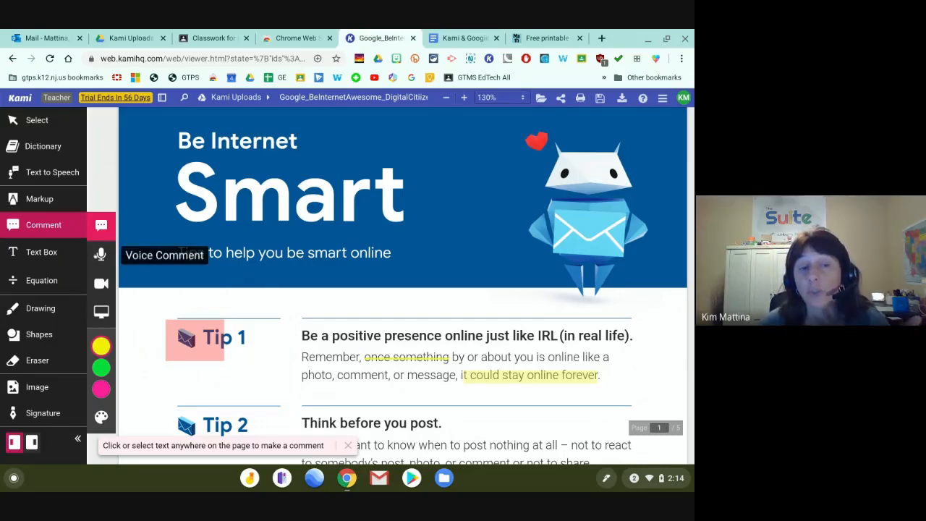
{"action": "left_click_drag", "start_coordinate": [297, 335], "coordinate": [364, 336]}
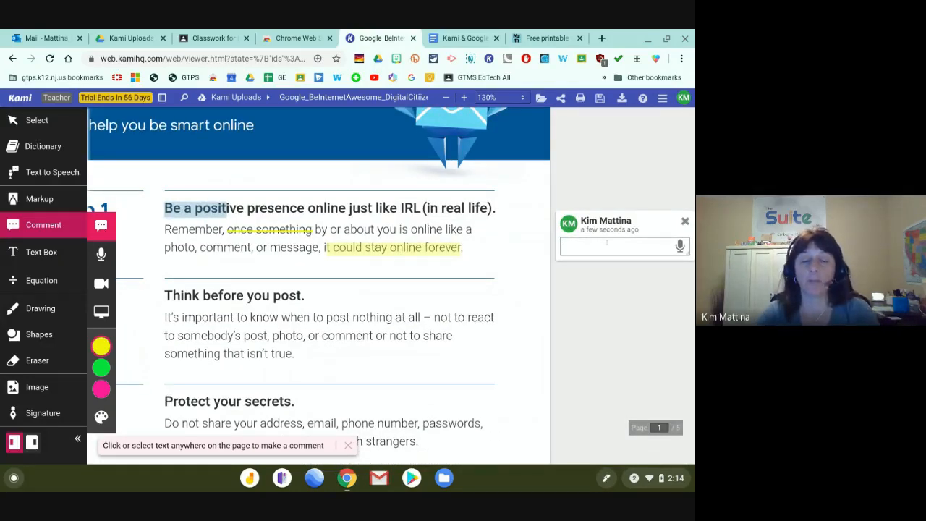
{"action": "type", "text": "Thi"}
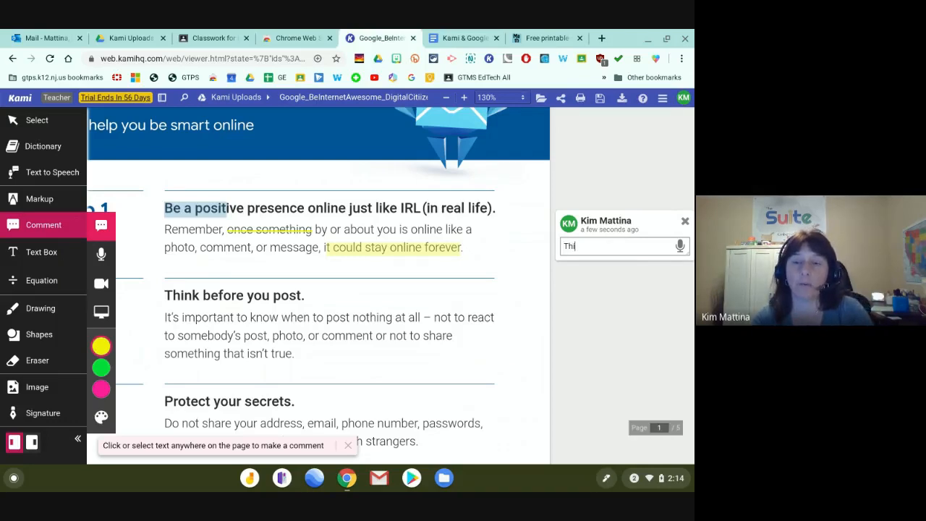
{"action": "type", "text": "s is a text"}
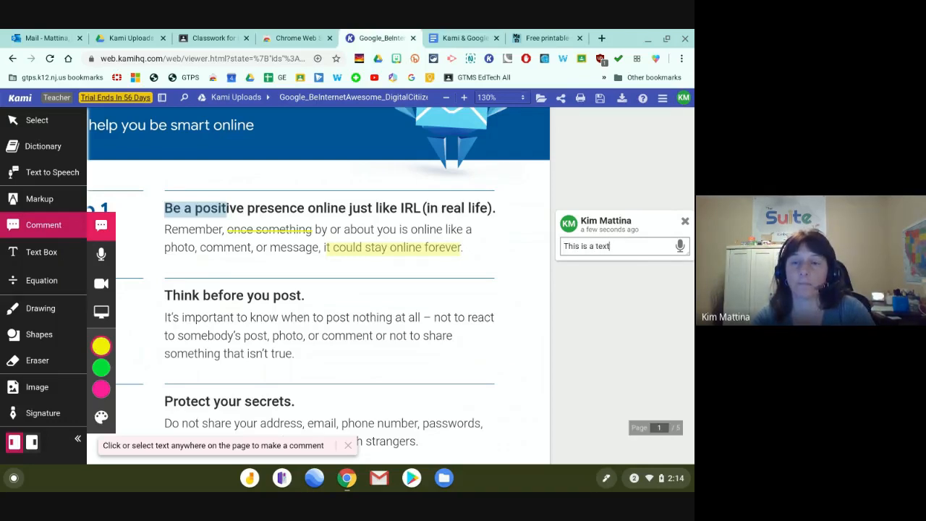
{"action": "type", "text": " comment."}
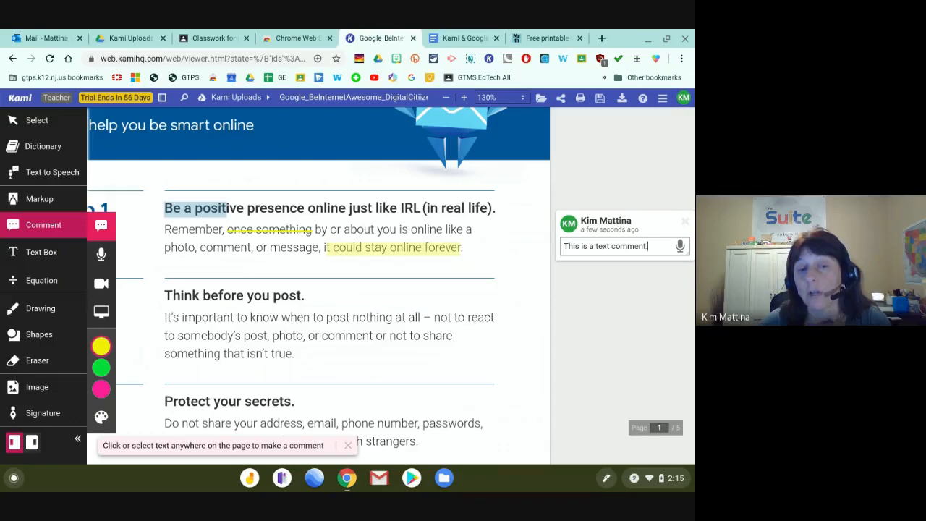
{"action": "left_click_drag", "start_coordinate": [164, 295], "coordinate": [298, 295]}
{"action": "scroll", "coordinate": [233, 276], "scroll_direction": "down", "scroll_amount": 1}
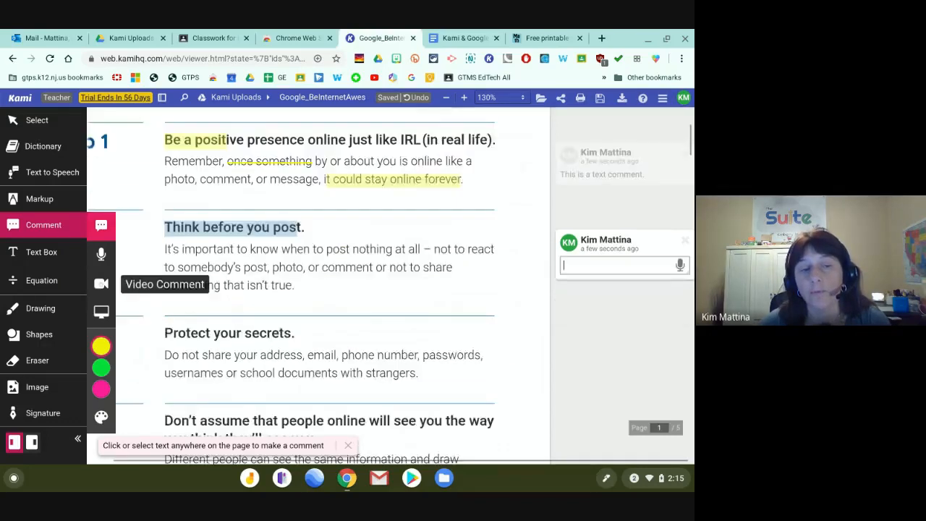
Record a short video comment on the 'Think before you post' heading and attach it.
{"action": "left_click", "coordinate": [101, 283]}
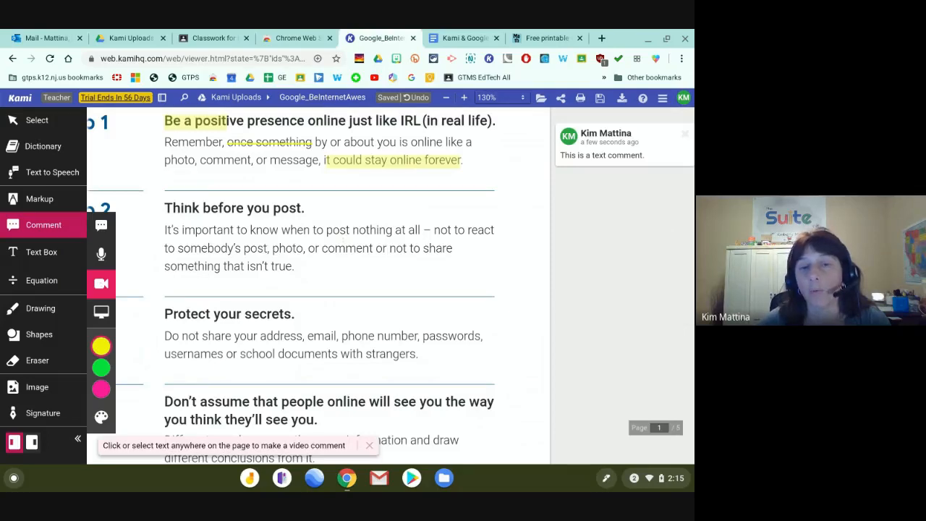
{"action": "scroll", "coordinate": [318, 285], "scroll_direction": "up", "scroll_amount": 1}
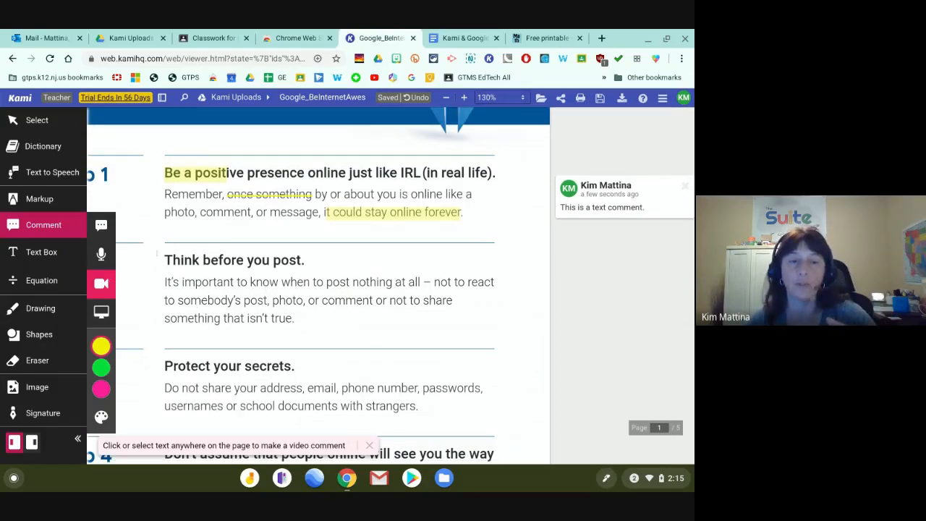
{"action": "left_click_drag", "start_coordinate": [157, 253], "coordinate": [289, 256]}
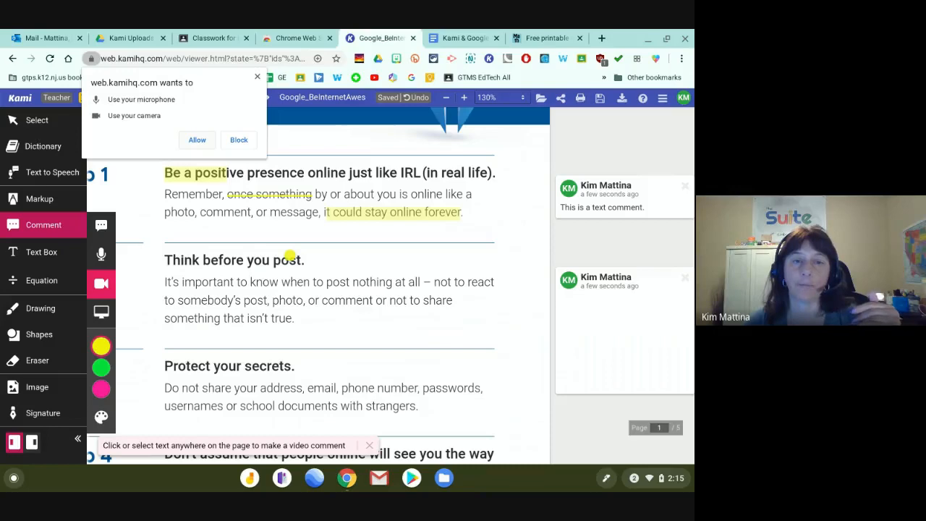
{"action": "left_click", "coordinate": [197, 141]}
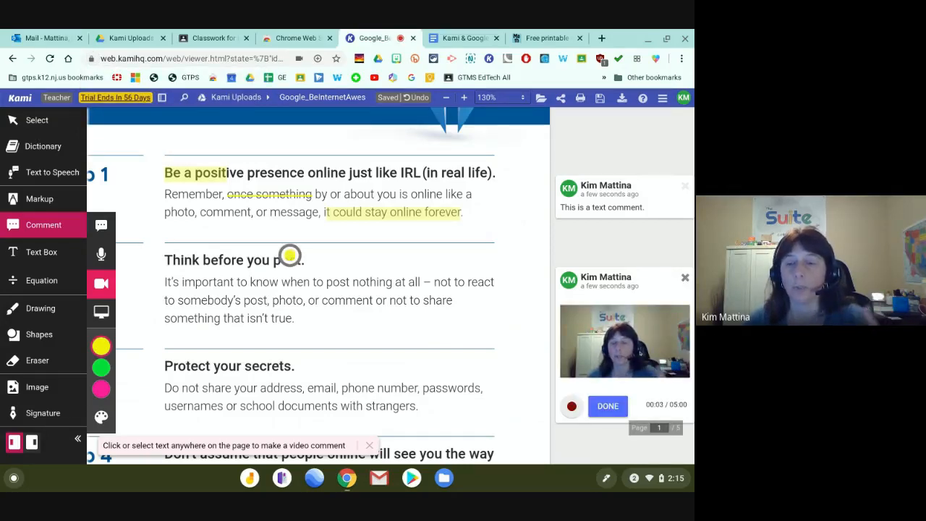
{"action": "left_click", "coordinate": [571, 407]}
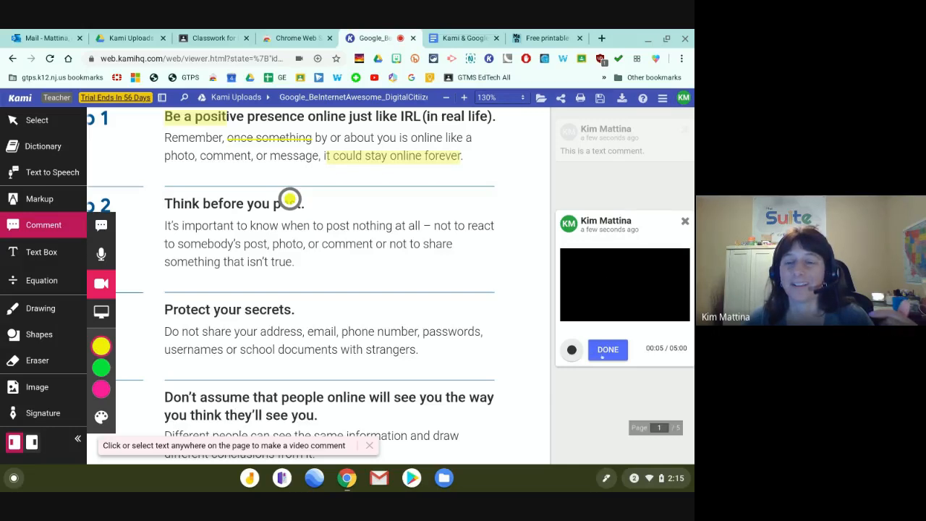
{"action": "left_click", "coordinate": [607, 347]}
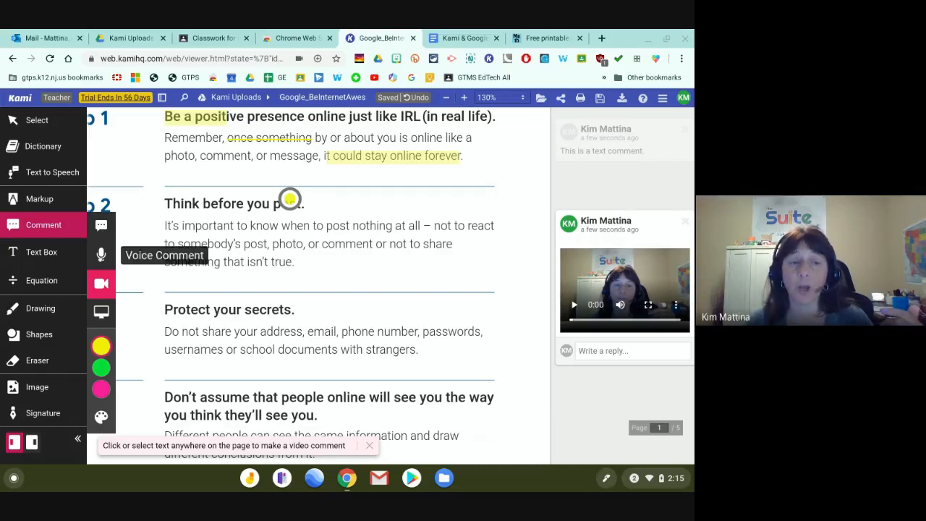
{"action": "mouse_move", "coordinate": [89, 363]}
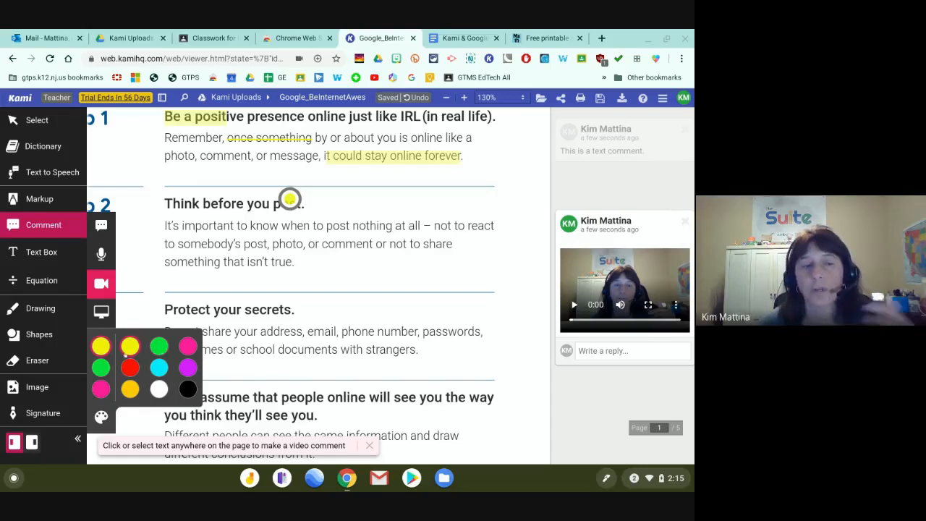
Add a green 'answer here.' text box below the Think before you post paragraph.
{"action": "left_click", "coordinate": [43, 251]}
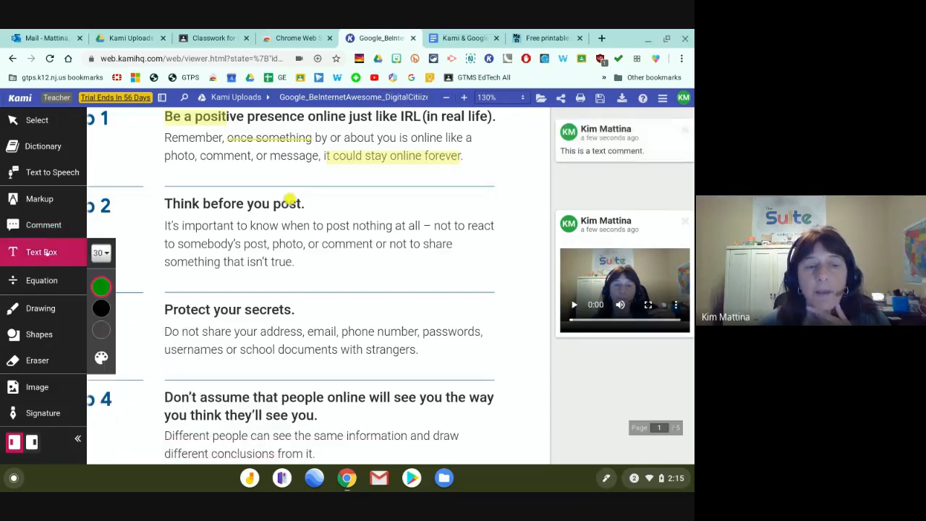
{"action": "left_click", "coordinate": [318, 258]}
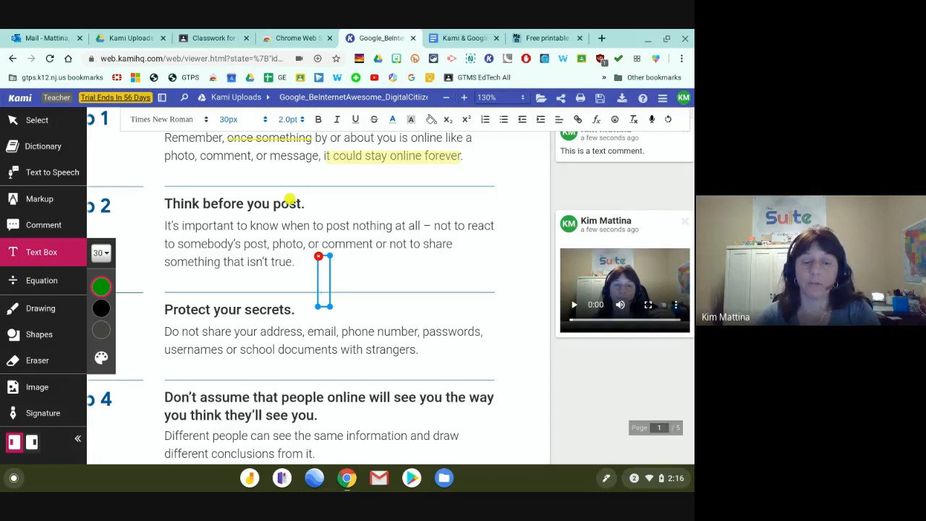
{"action": "type", "text": "answer here."}
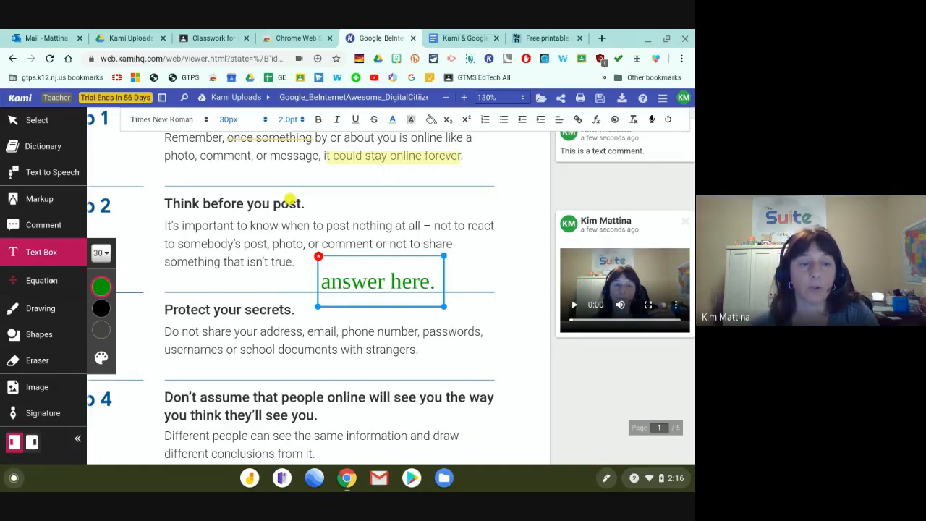
{"action": "left_click", "coordinate": [336, 350]}
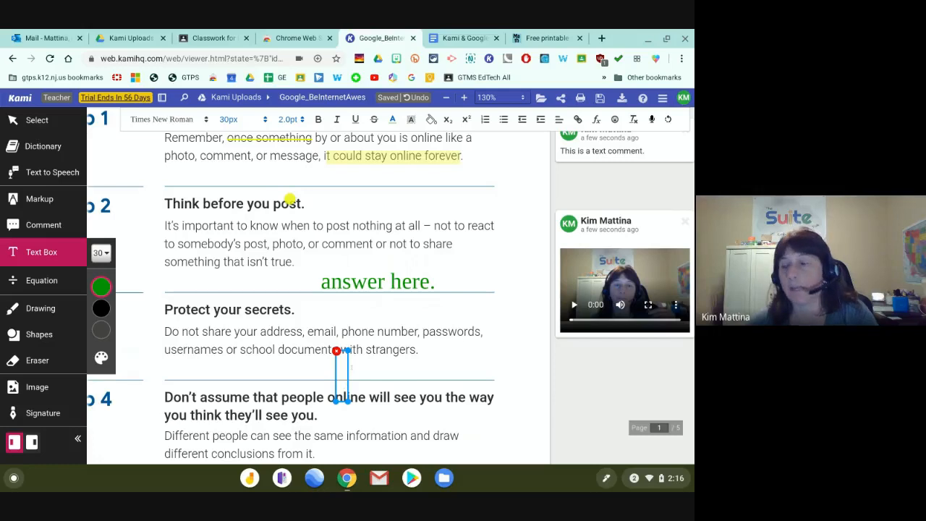
Create a widened empty text box near tip 4, trying a yellow fill before replacing it.
{"action": "left_click", "coordinate": [351, 367]}
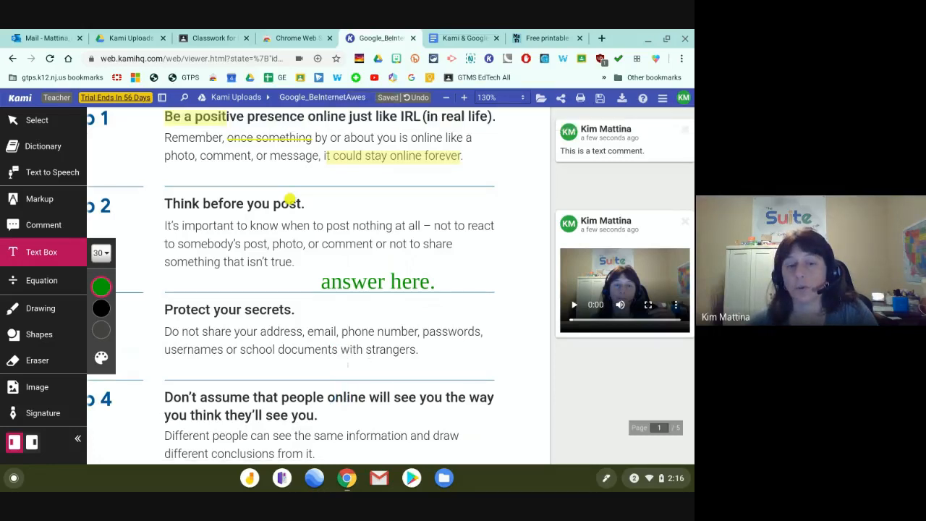
{"action": "left_click", "coordinate": [351, 362]}
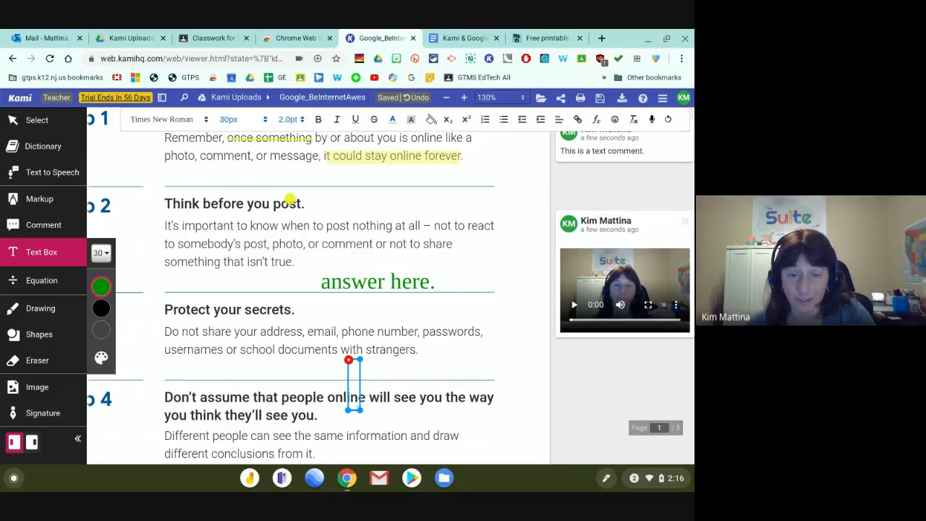
{"action": "left_click_drag", "start_coordinate": [360, 366], "coordinate": [481, 366]}
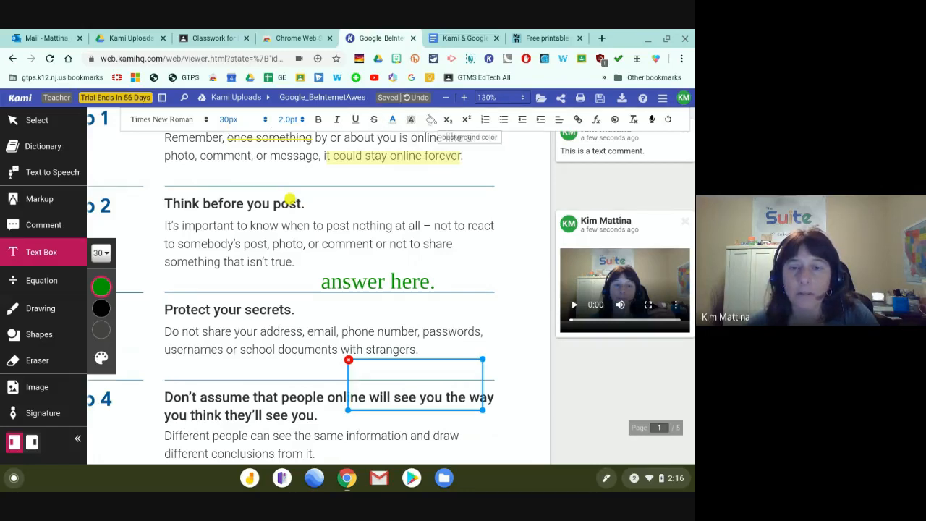
{"action": "left_click", "coordinate": [431, 120]}
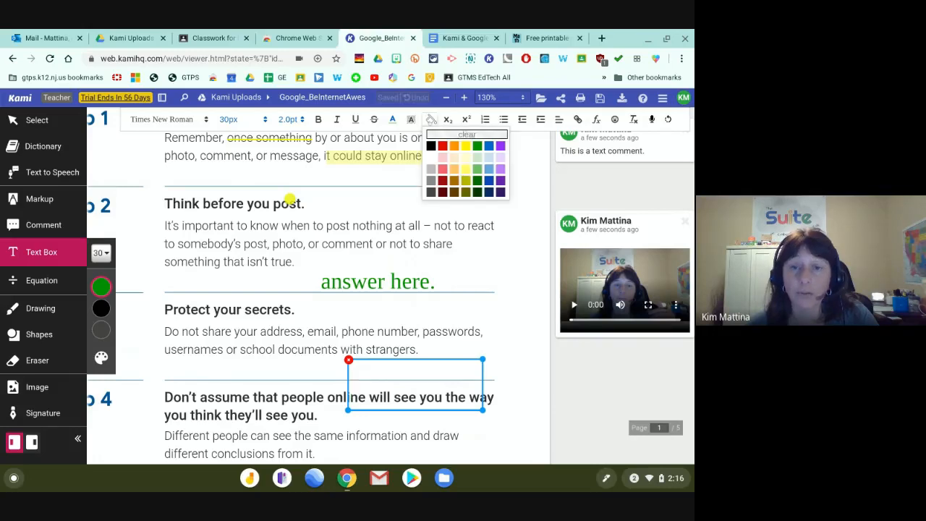
{"action": "left_click", "coordinate": [455, 144]}
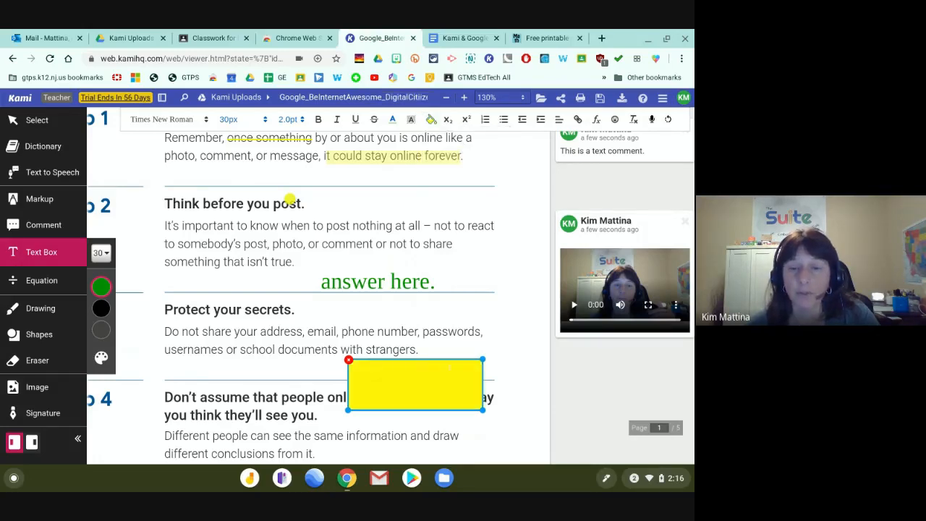
{"action": "left_click", "coordinate": [432, 367]}
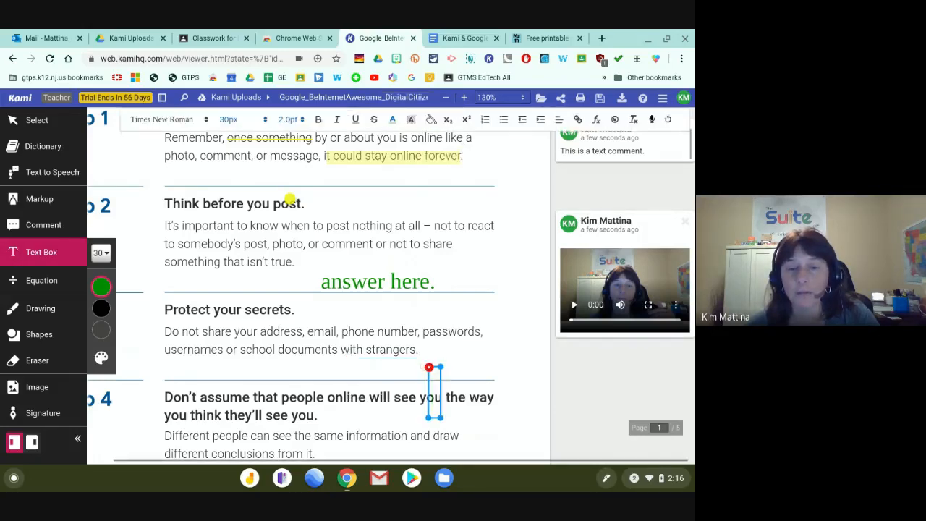
{"action": "left_click_drag", "start_coordinate": [441, 367], "coordinate": [460, 336]}
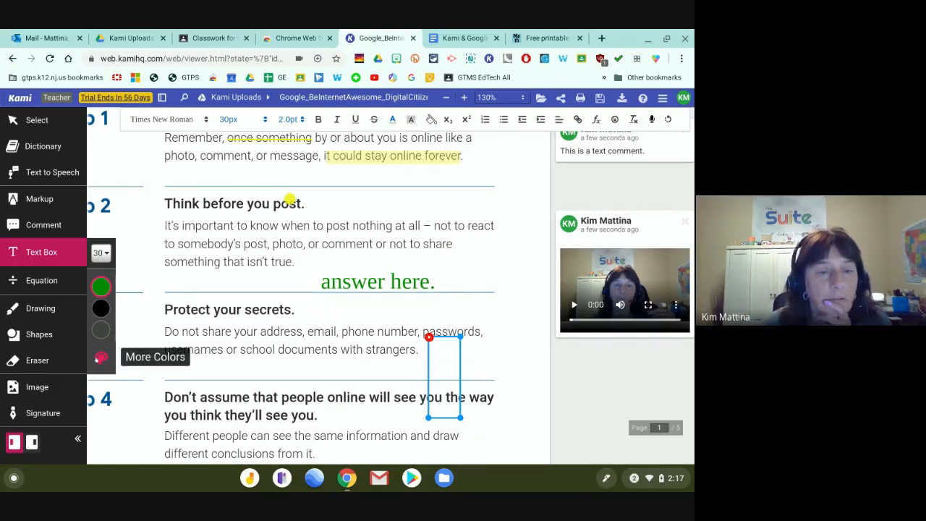
Switch text colour to black, type 'answer', and move and reshape the box below Tip 3.
{"action": "left_click", "coordinate": [101, 357]}
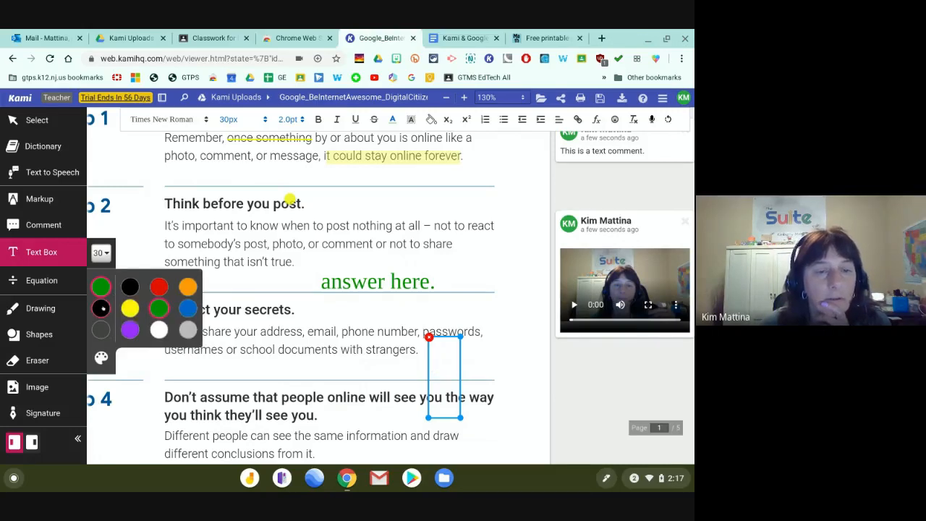
{"action": "left_click", "coordinate": [105, 305]}
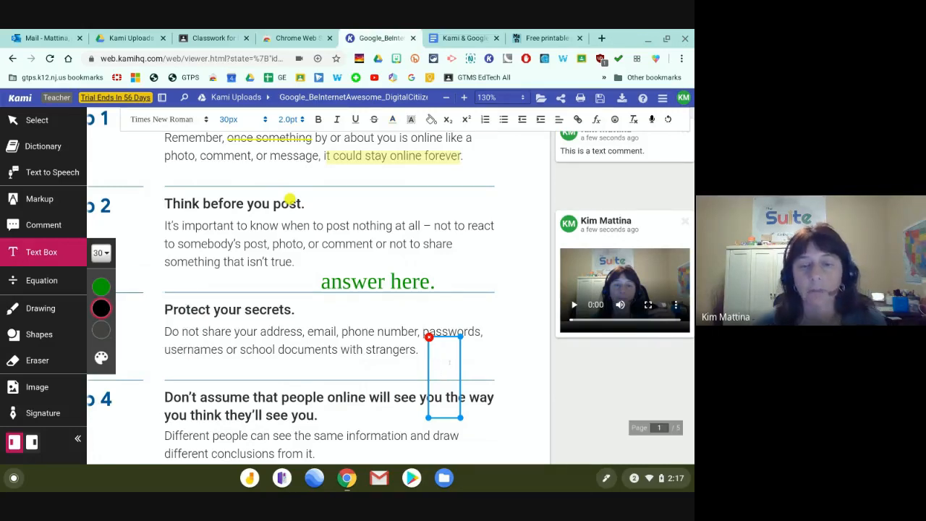
{"action": "type", "text": "text"}
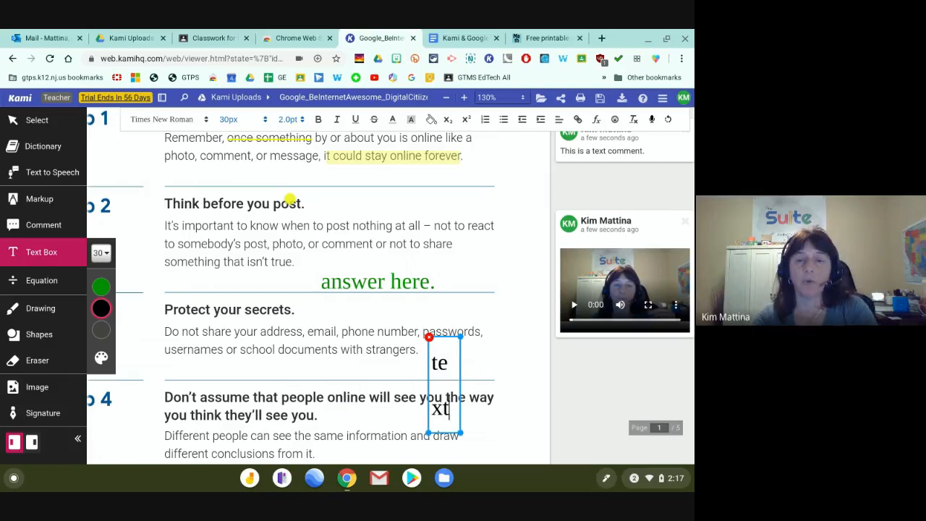
{"action": "key", "text": "BackSpace"}
{"action": "key", "text": "BackSpace"}
{"action": "key", "text": "BackSpace"}
{"action": "key", "text": "BackSpace"}
{"action": "type", "text": "answer"}
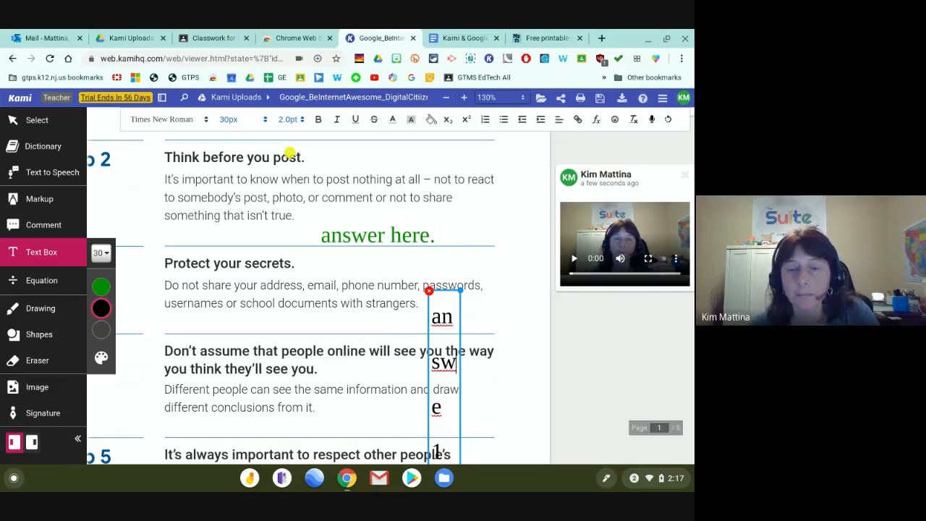
{"action": "left_click_drag", "start_coordinate": [450, 289], "coordinate": [421, 234]}
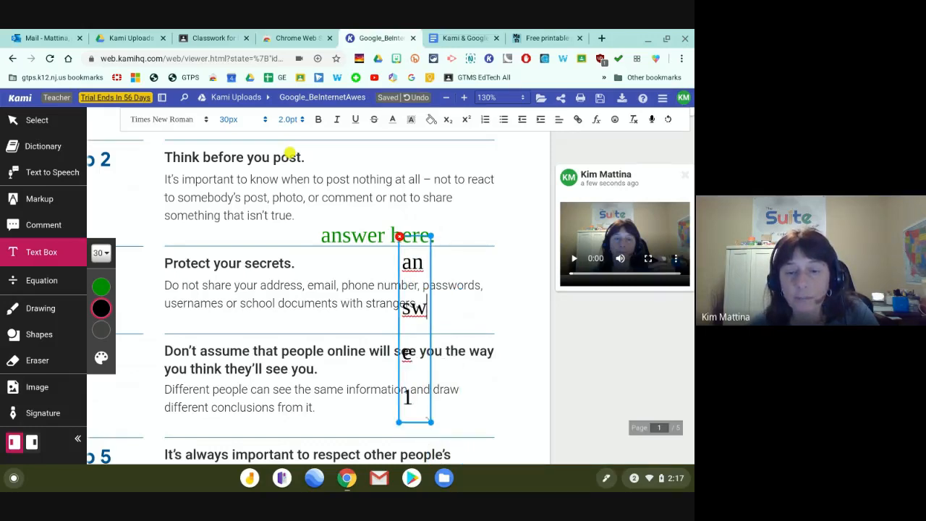
{"action": "left_click_drag", "start_coordinate": [433, 421], "coordinate": [533, 299]}
{"action": "left_click_drag", "start_coordinate": [496, 236], "coordinate": [460, 291]}
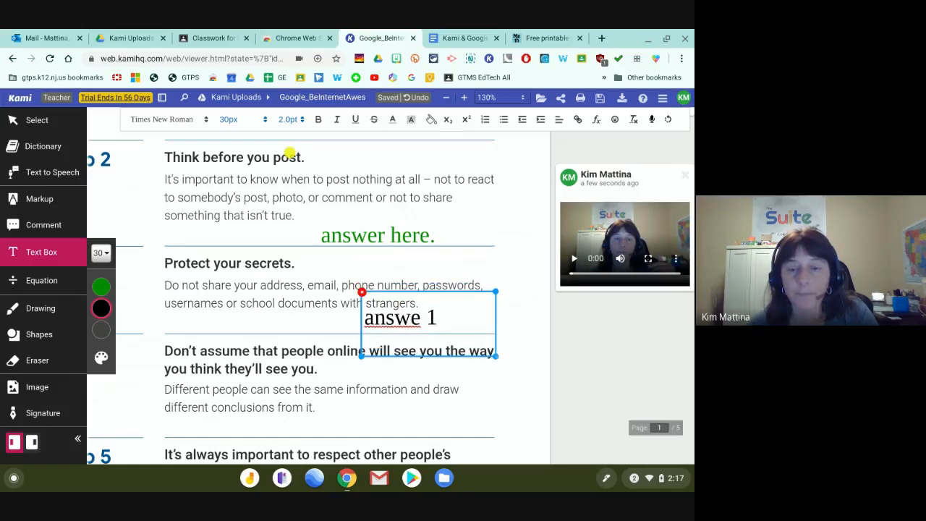
{"action": "left_click_drag", "start_coordinate": [495, 355], "coordinate": [541, 341]}
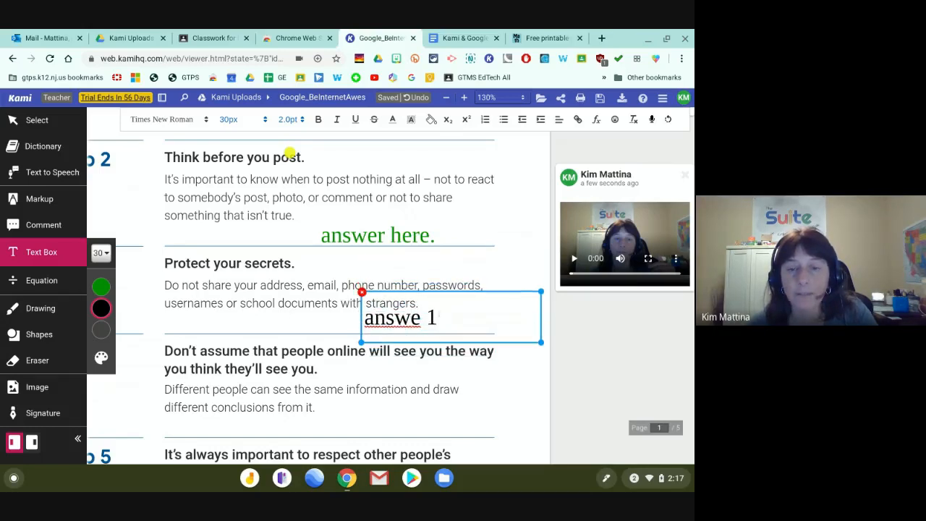
Replace the box text with 'place answer here'.
{"action": "left_click_drag", "start_coordinate": [439, 317], "coordinate": [363, 317]}
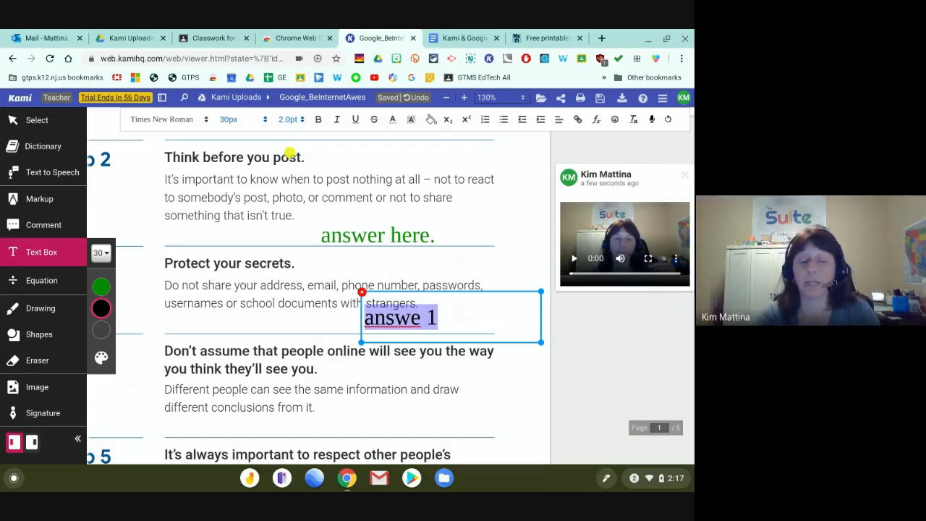
{"action": "type", "text": "place answe"}
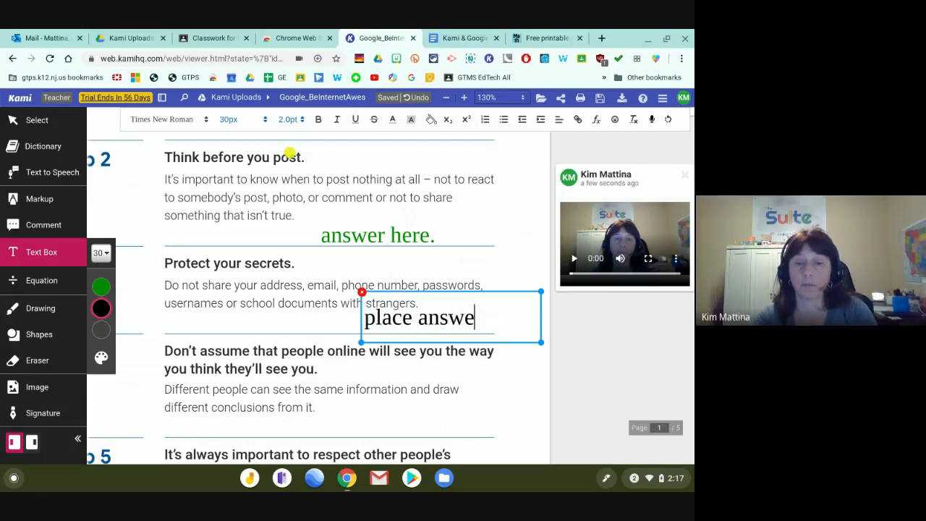
{"action": "key", "text": "BackSpace"}
{"action": "key", "text": "BackSpace"}
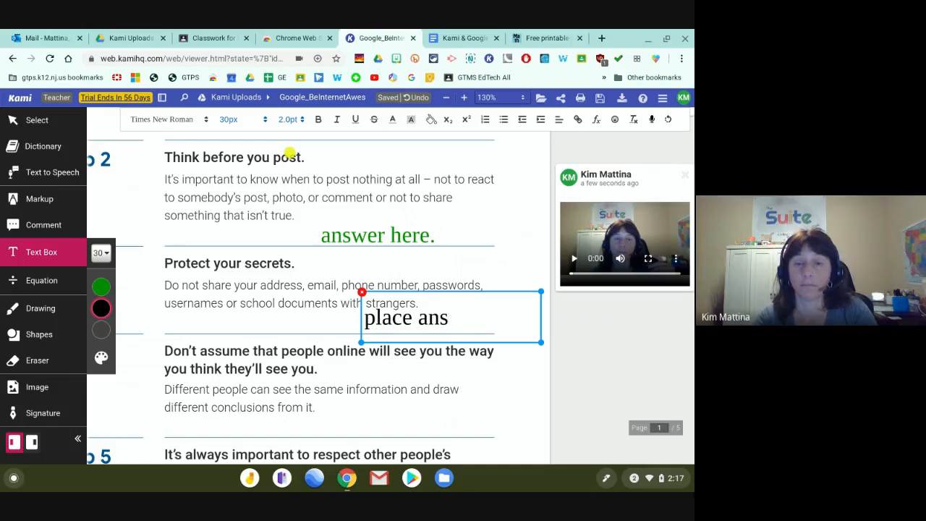
{"action": "type", "text": "s"}
{"action": "key", "text": "BackSpace"}
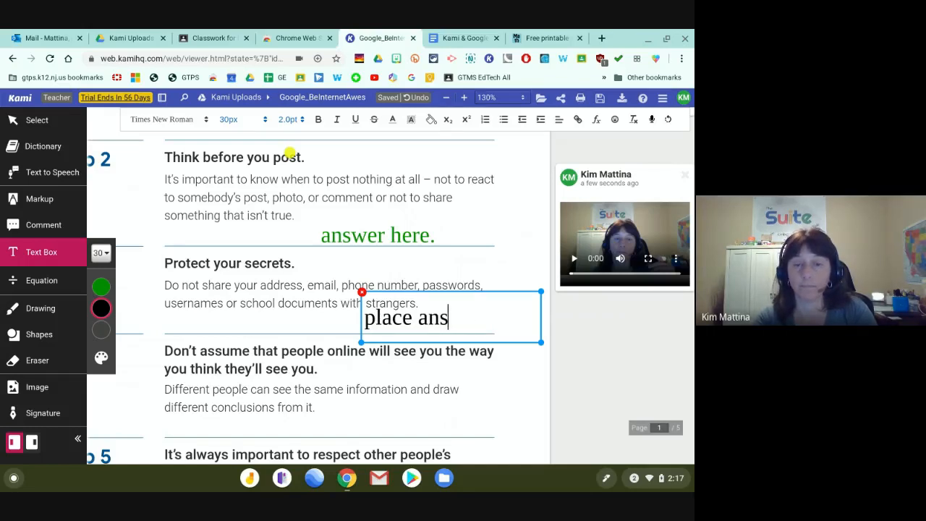
{"action": "type", "text": "wer here"}
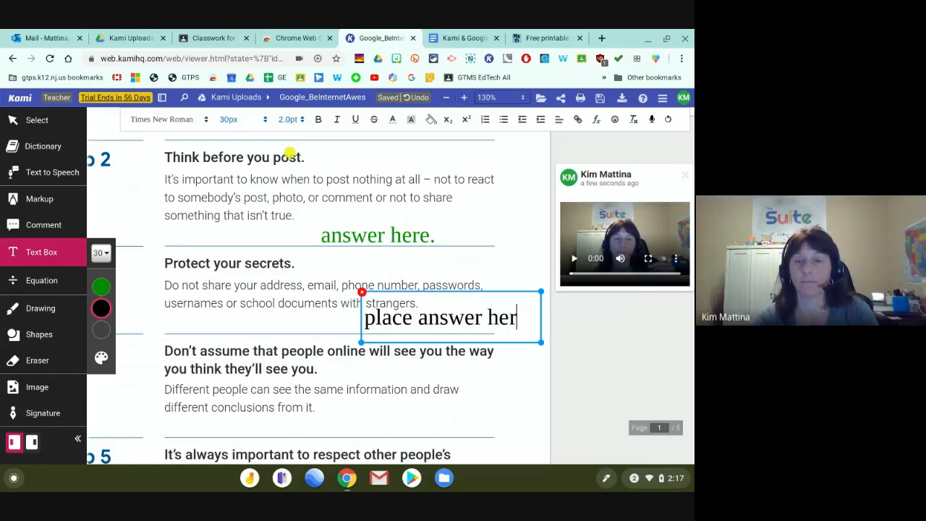
{"action": "left_click", "coordinate": [370, 399]}
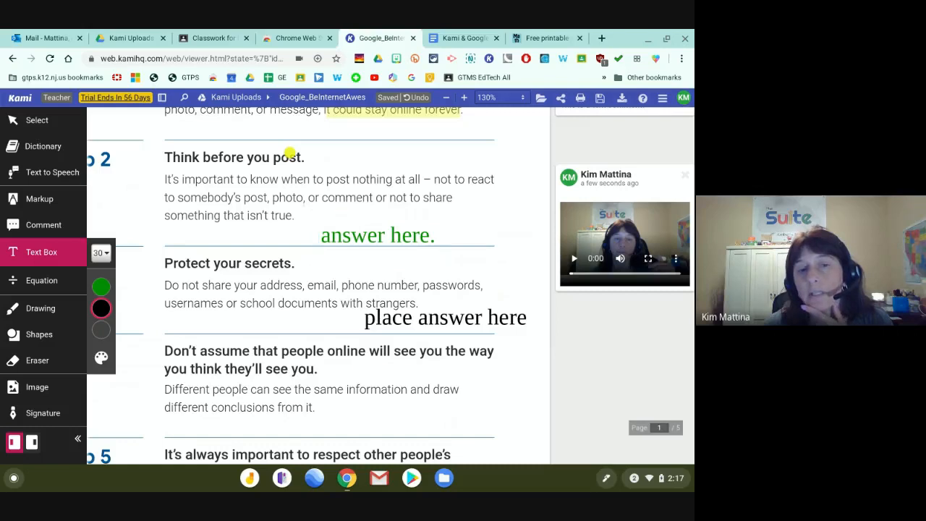
Place a stray text box, then reselect the 'place answer here' note.
{"action": "mouse_move", "coordinate": [95, 289]}
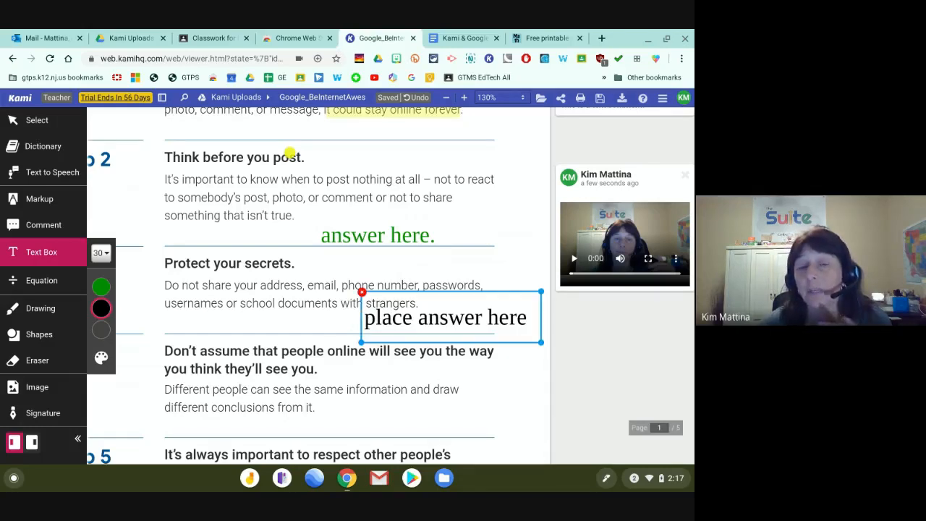
{"action": "left_click", "coordinate": [340, 330]}
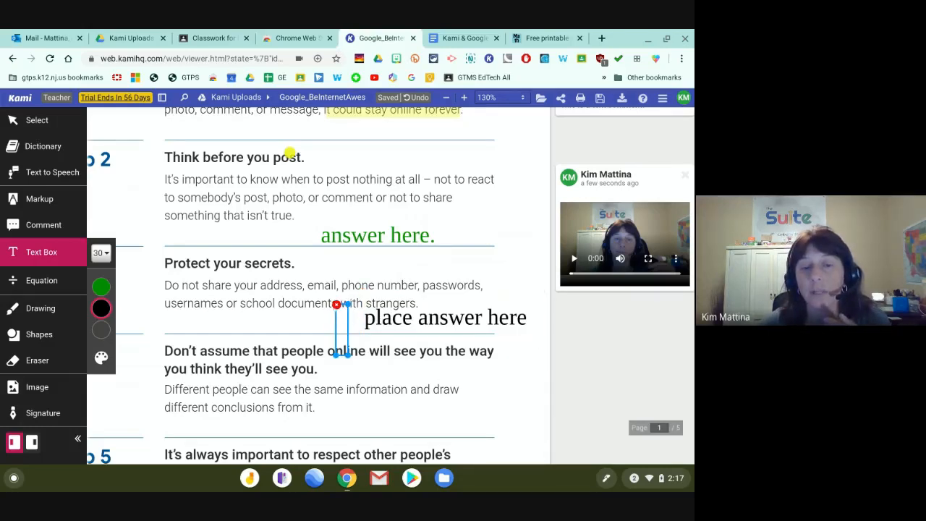
{"action": "left_click", "coordinate": [337, 305]}
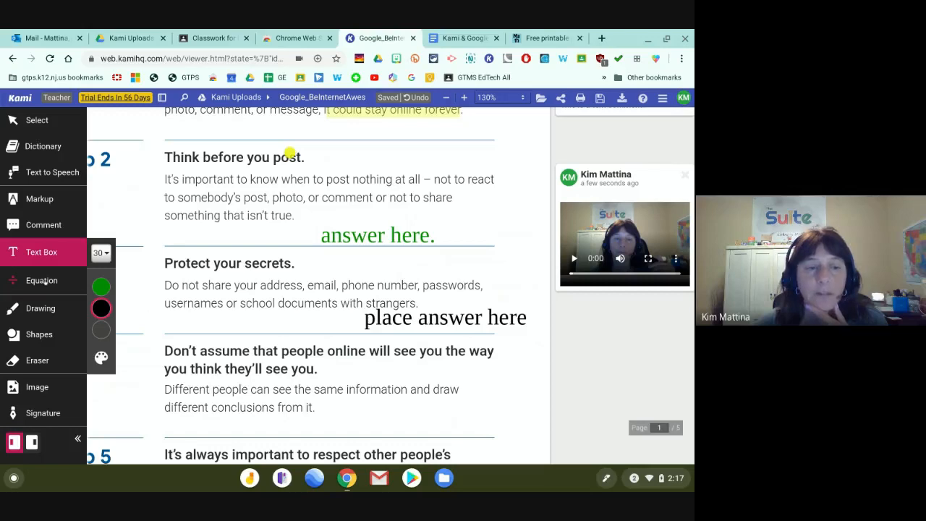
{"action": "left_click", "coordinate": [45, 282]}
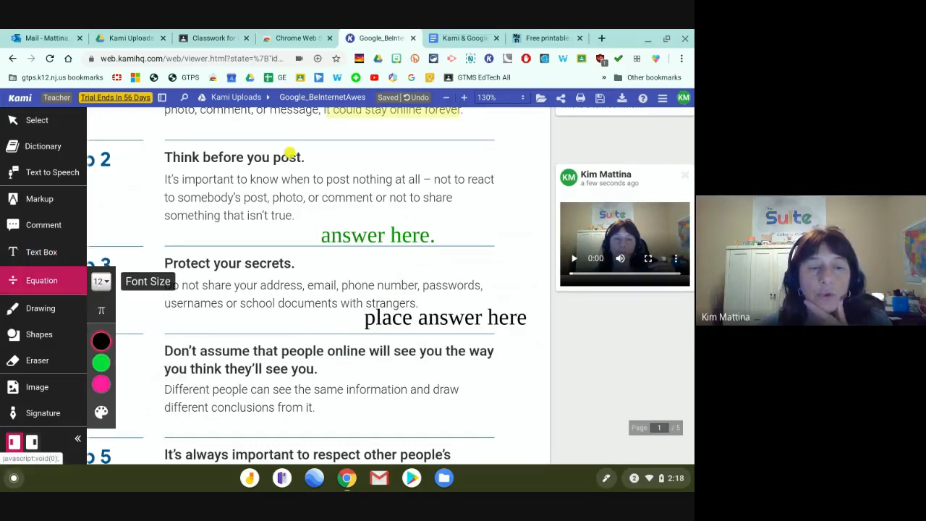
Draw a red freehand loop around 'see you.' in the Don't assume tip.
{"action": "left_click", "coordinate": [53, 310]}
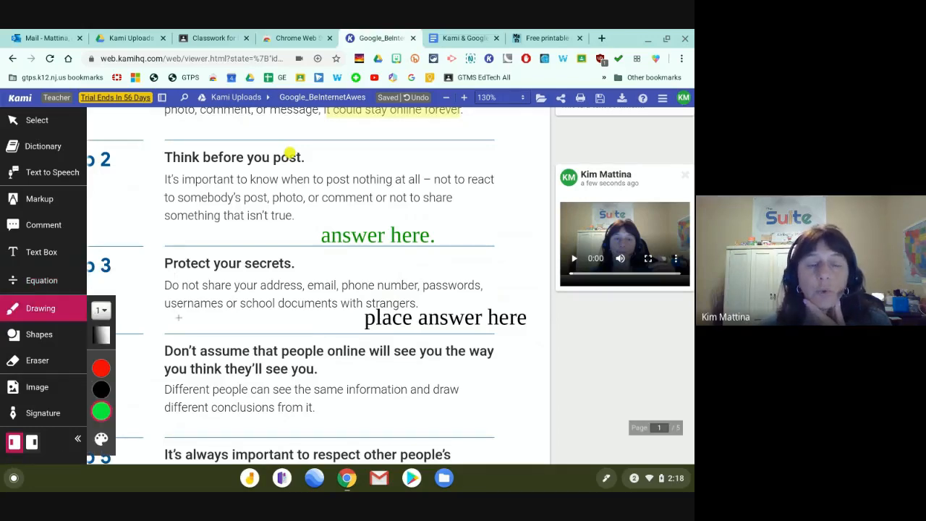
{"action": "scroll", "coordinate": [205, 346], "scroll_direction": "down", "scroll_amount": 2}
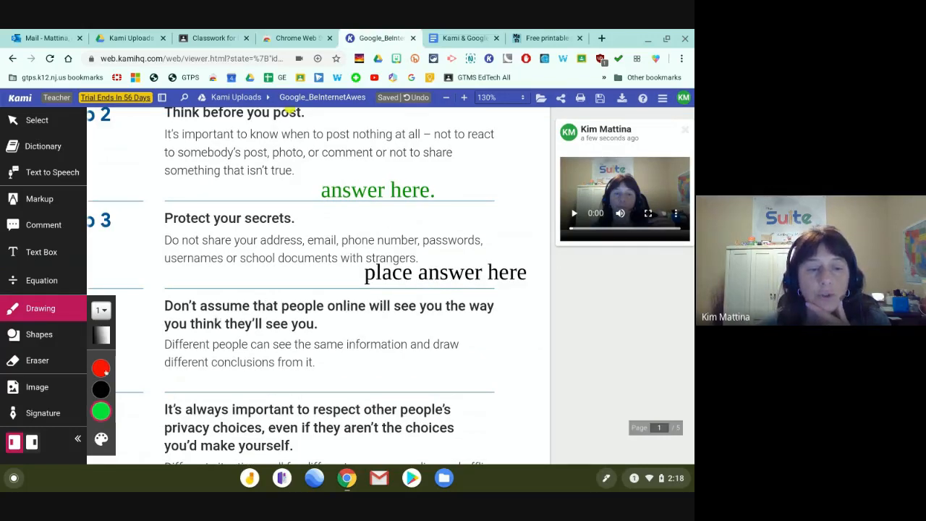
{"action": "left_click", "coordinate": [102, 368]}
{"action": "mouse_move", "coordinate": [402, 312]}
{"action": "left_mouse_down"}
{"action": "mouse_move", "coordinate": [267, 322]}
{"action": "mouse_move", "coordinate": [326, 335]}
{"action": "mouse_move", "coordinate": [332, 316]}
{"action": "left_mouse_up"}
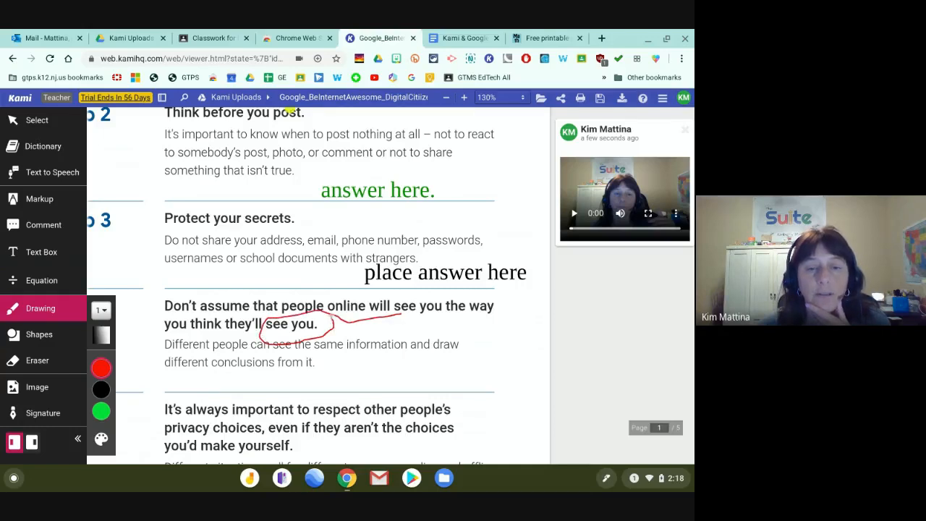
{"action": "scroll", "coordinate": [151, 253], "scroll_direction": "up", "scroll_amount": 2}
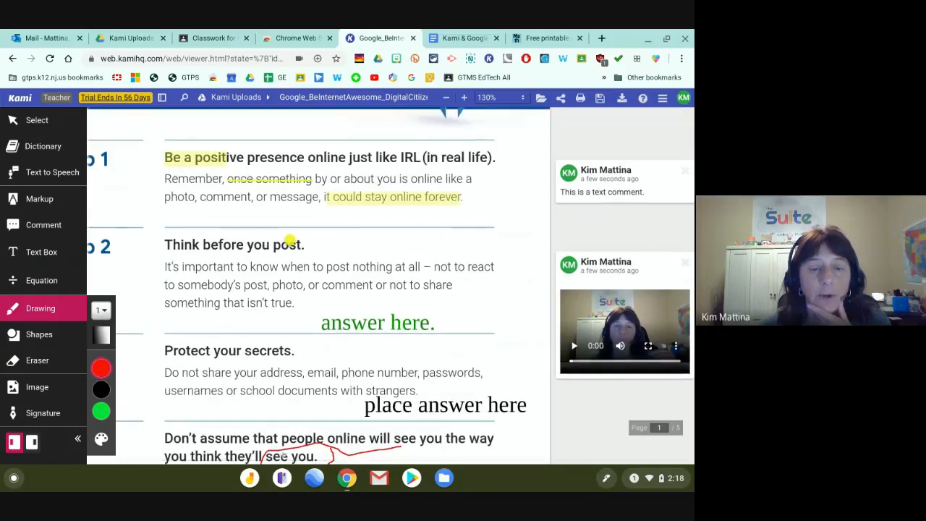
{"action": "scroll", "coordinate": [318, 290], "scroll_direction": "down", "scroll_amount": 2}
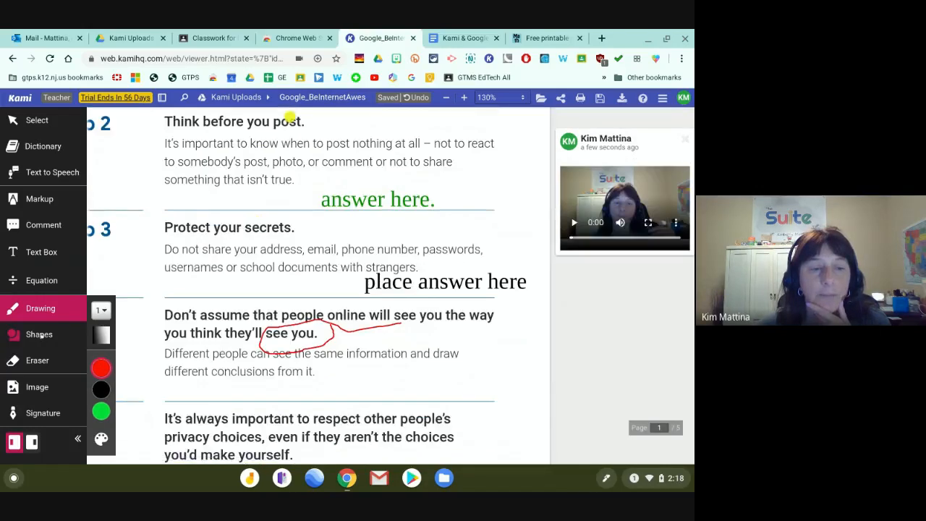
Draw a straight line under the word 'draw'.
{"action": "left_click", "coordinate": [40, 335]}
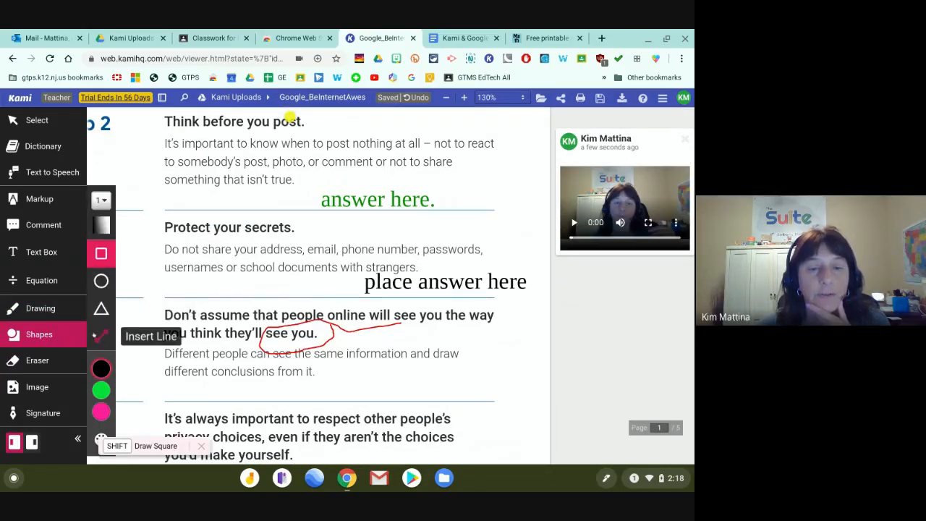
{"action": "left_click", "coordinate": [101, 334]}
{"action": "mouse_move", "coordinate": [469, 361]}
{"action": "left_mouse_down"}
{"action": "mouse_move", "coordinate": [419, 362]}
{"action": "mouse_move", "coordinate": [435, 361]}
{"action": "left_mouse_up"}
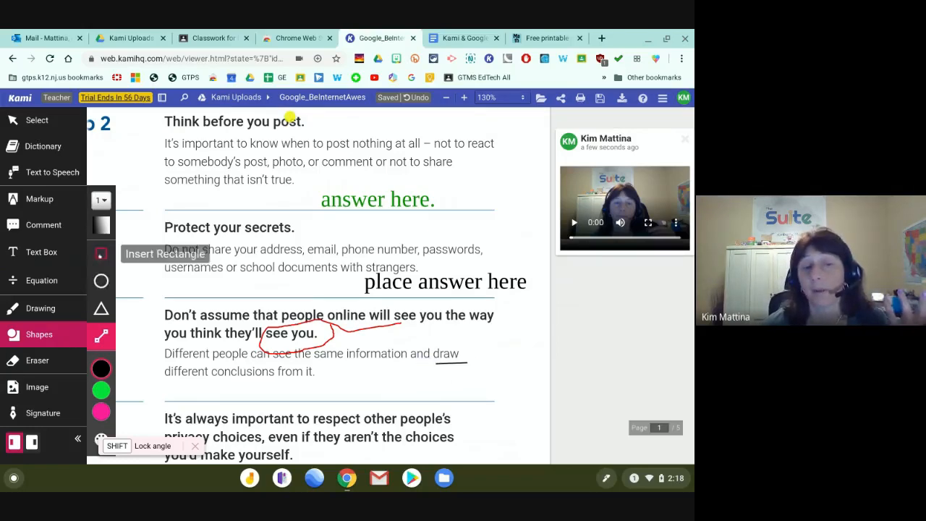
Box 'Protect your secrets.' in red, then box 'place answer here' with outline width 6.
{"action": "left_click", "coordinate": [101, 254]}
{"action": "left_click", "coordinate": [130, 389]}
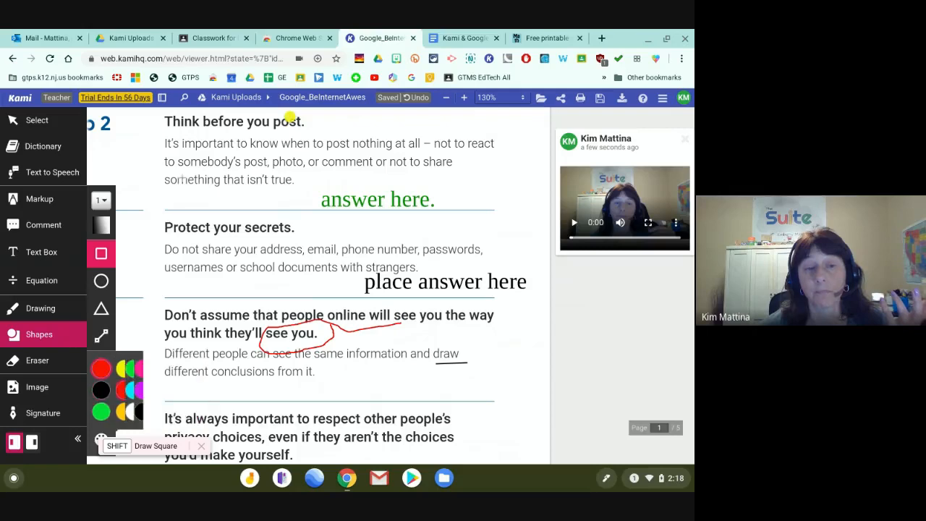
{"action": "left_click_drag", "start_coordinate": [150, 213], "coordinate": [310, 241]}
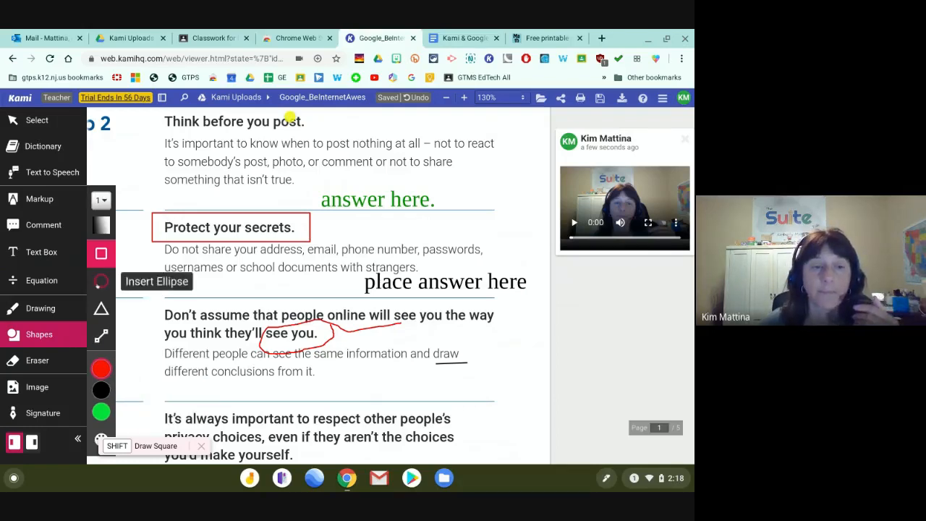
{"action": "left_click", "coordinate": [101, 199]}
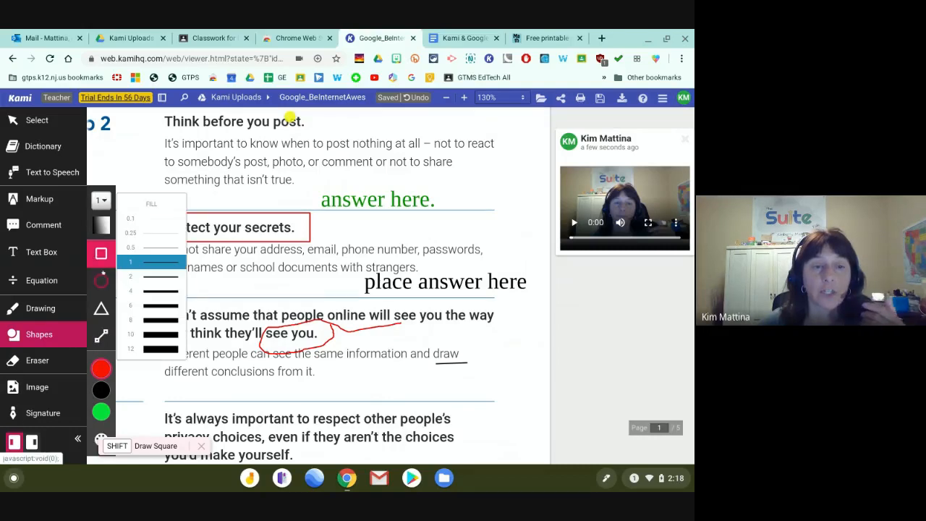
{"action": "left_click", "coordinate": [145, 305]}
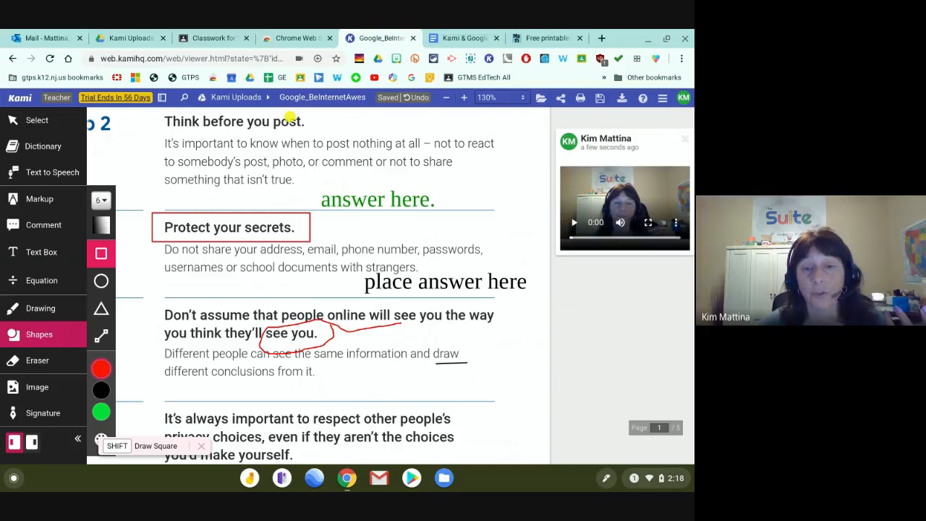
{"action": "left_click_drag", "start_coordinate": [353, 264], "coordinate": [535, 302]}
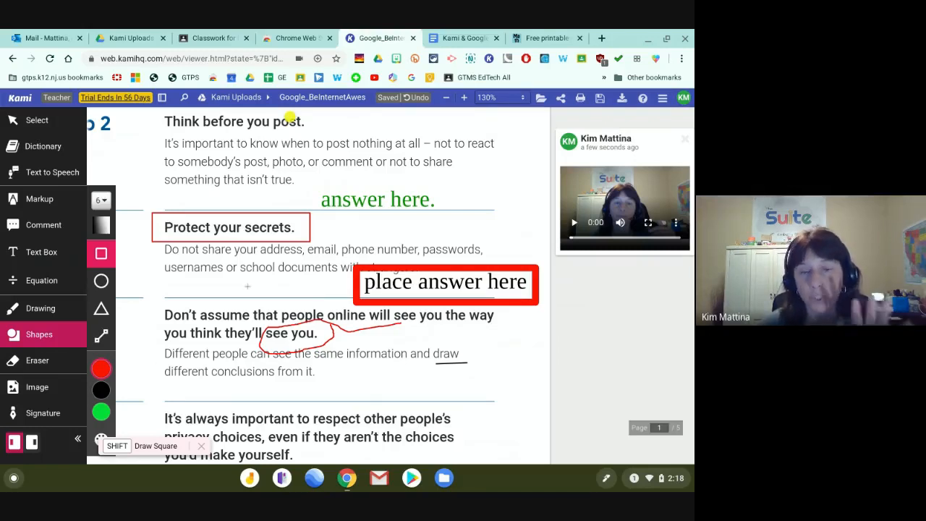
{"action": "left_click", "coordinate": [34, 359]}
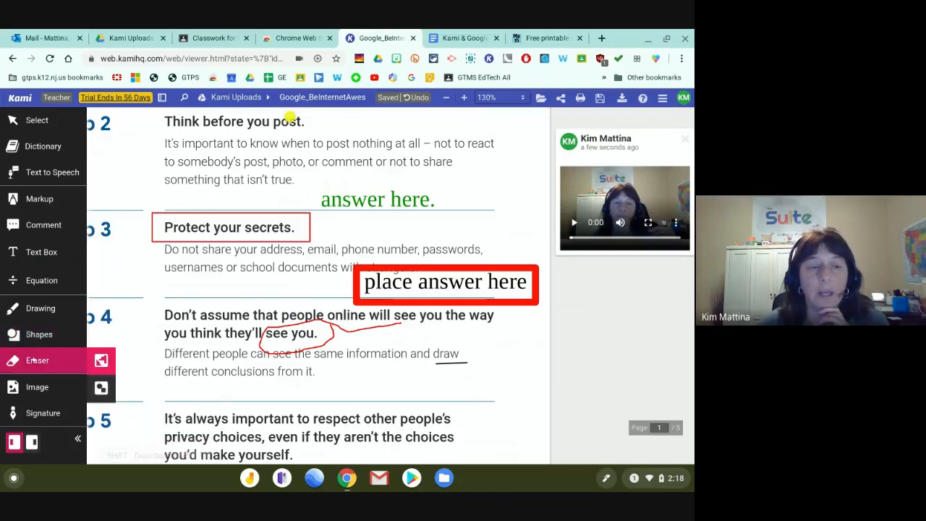
Erase the red loop around 'see you.' and the underline under 'draw', then collapse tool labels.
{"action": "left_click", "coordinate": [304, 319]}
{"action": "left_click_drag", "start_coordinate": [441, 360], "coordinate": [469, 356]}
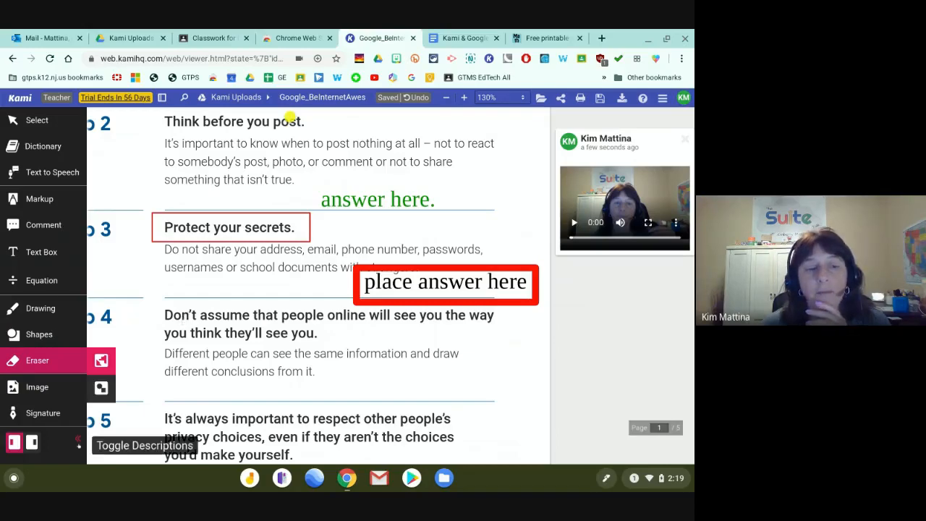
{"action": "left_click", "coordinate": [79, 444]}
{"action": "scroll", "coordinate": [316, 333], "scroll_direction": "up", "scroll_amount": 3}
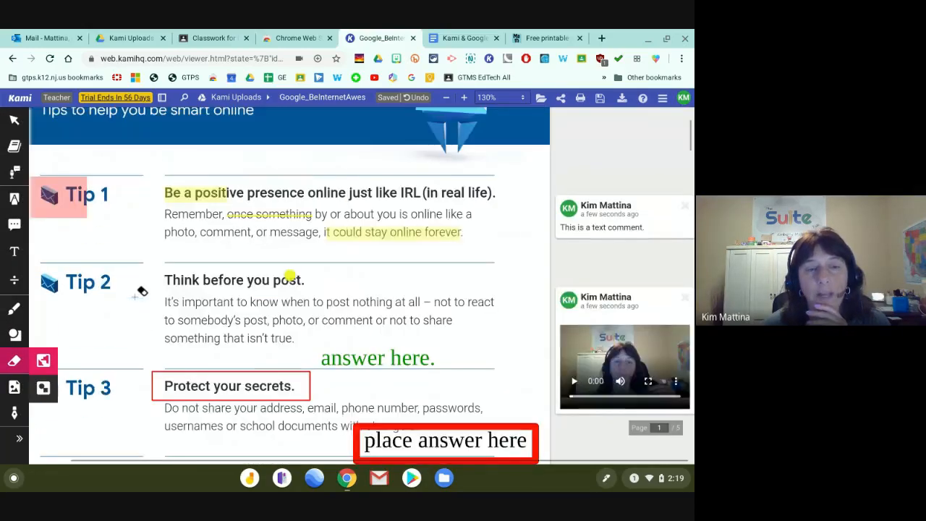
{"action": "scroll", "coordinate": [176, 275], "scroll_direction": "up", "scroll_amount": 3}
{"action": "scroll", "coordinate": [176, 279], "scroll_direction": "down", "scroll_amount": 3}
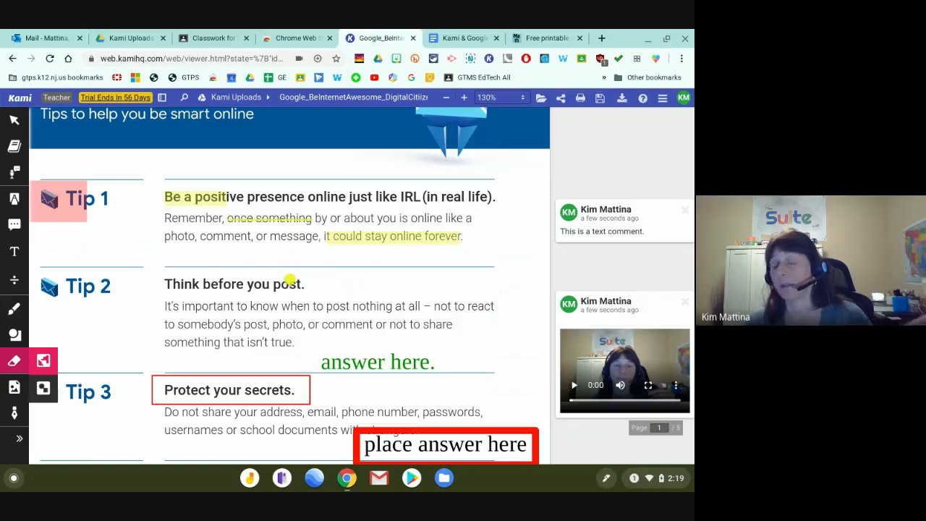
{"action": "scroll", "coordinate": [209, 256], "scroll_direction": "down", "scroll_amount": 5}
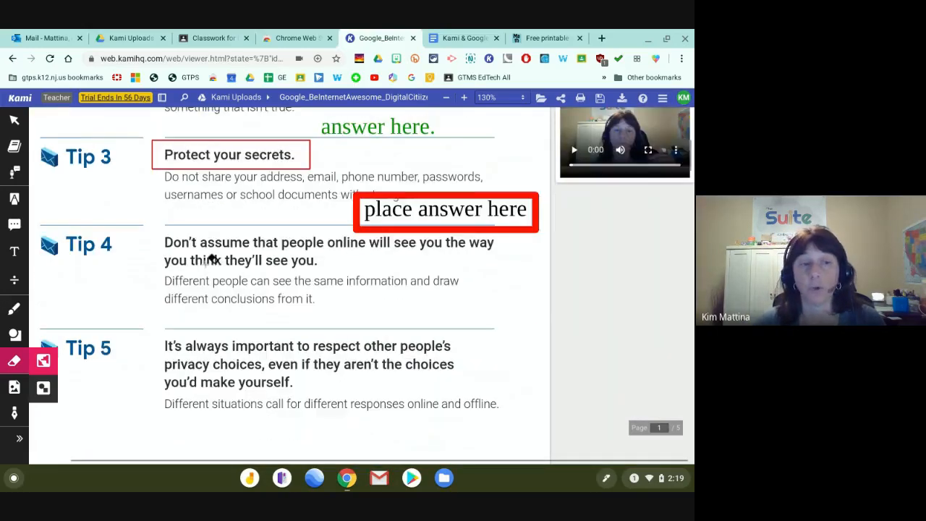
{"action": "left_click", "coordinate": [14, 120]}
{"action": "scroll", "coordinate": [44, 150], "scroll_direction": "down", "scroll_amount": 5}
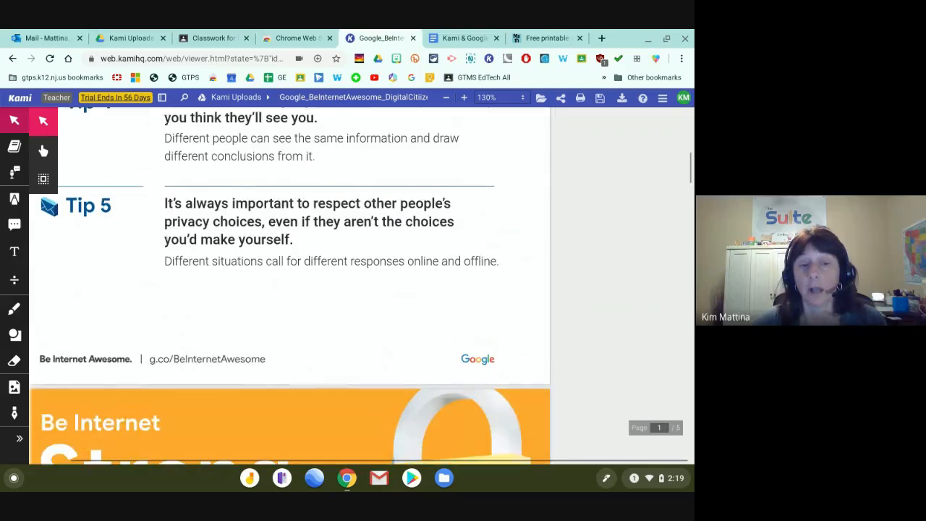
{"action": "scroll", "coordinate": [43, 150], "scroll_direction": "down", "scroll_amount": 5}
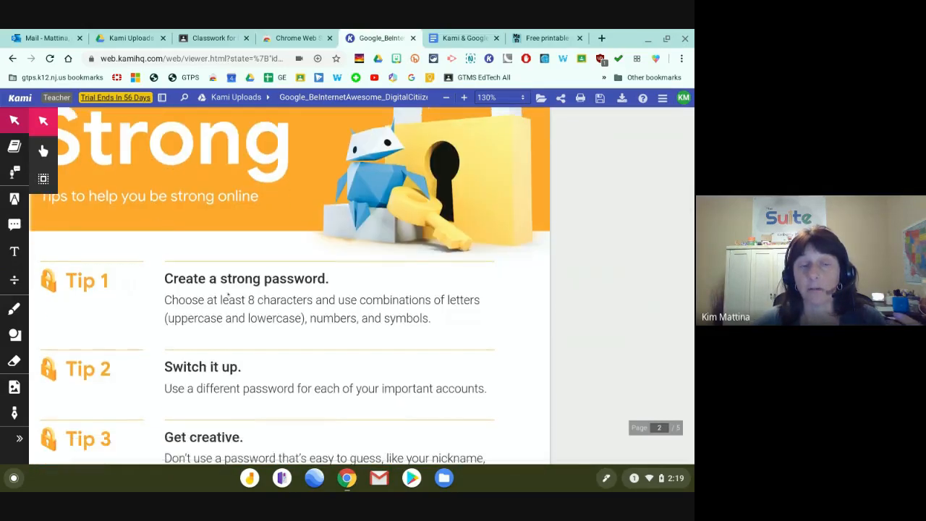
{"action": "scroll", "coordinate": [343, 388], "scroll_direction": "down", "scroll_amount": 5}
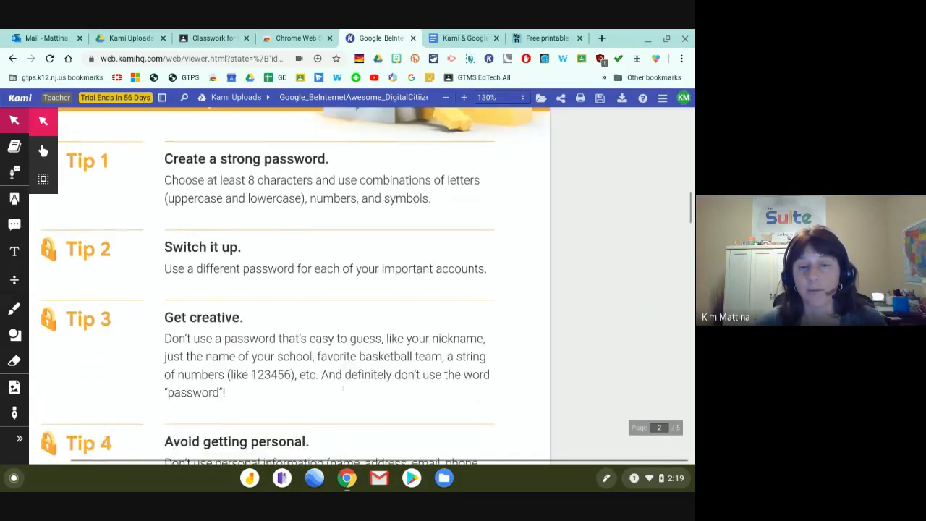
{"action": "scroll", "coordinate": [343, 389], "scroll_direction": "down", "scroll_amount": 15}
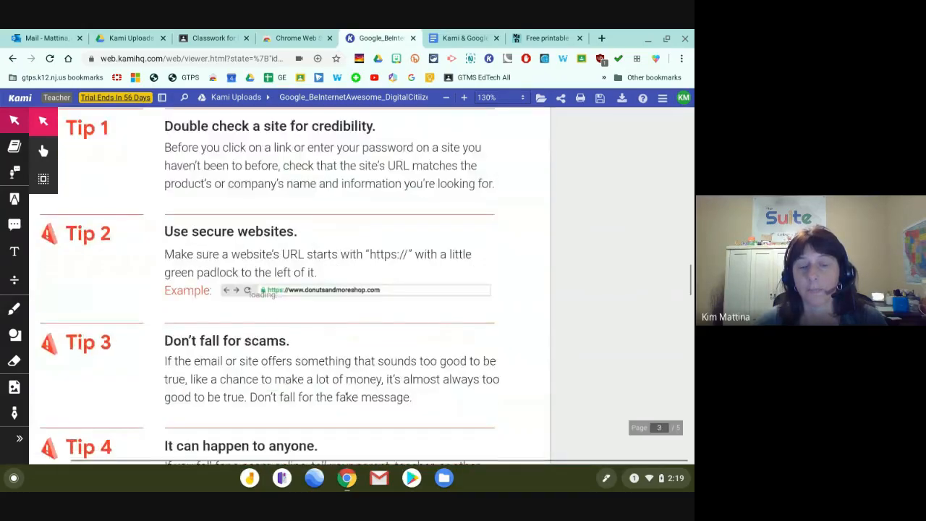
{"action": "scroll", "coordinate": [346, 393], "scroll_direction": "down", "scroll_amount": 15}
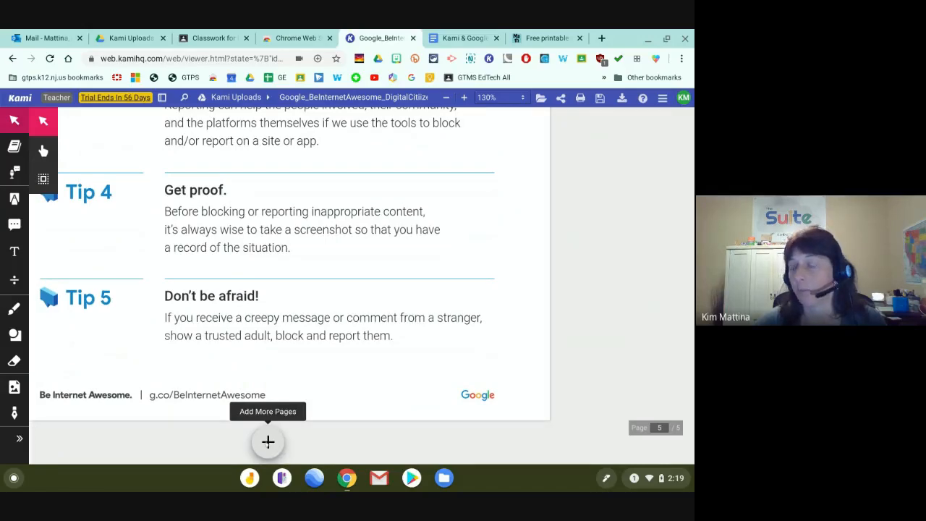
{"action": "scroll", "coordinate": [267, 441], "scroll_direction": "up", "scroll_amount": 5}
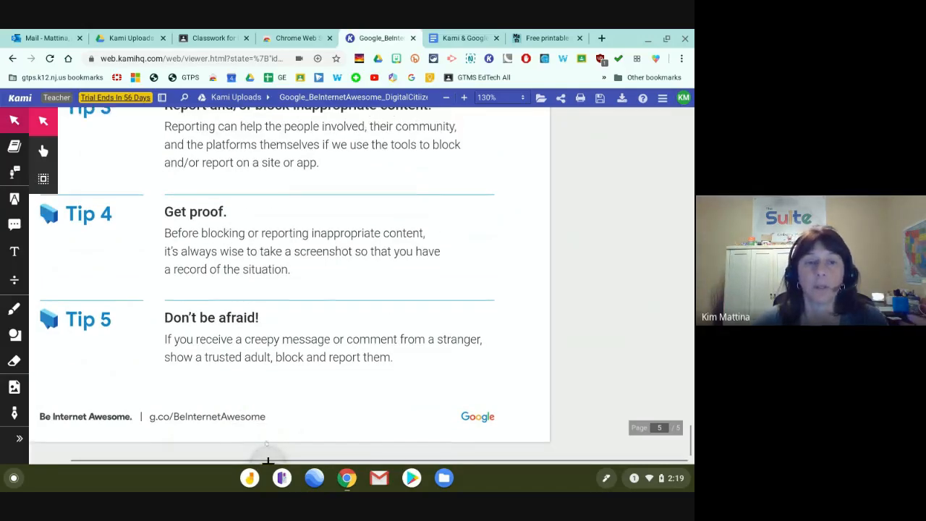
{"action": "scroll", "coordinate": [266, 443], "scroll_direction": "up", "scroll_amount": 20}
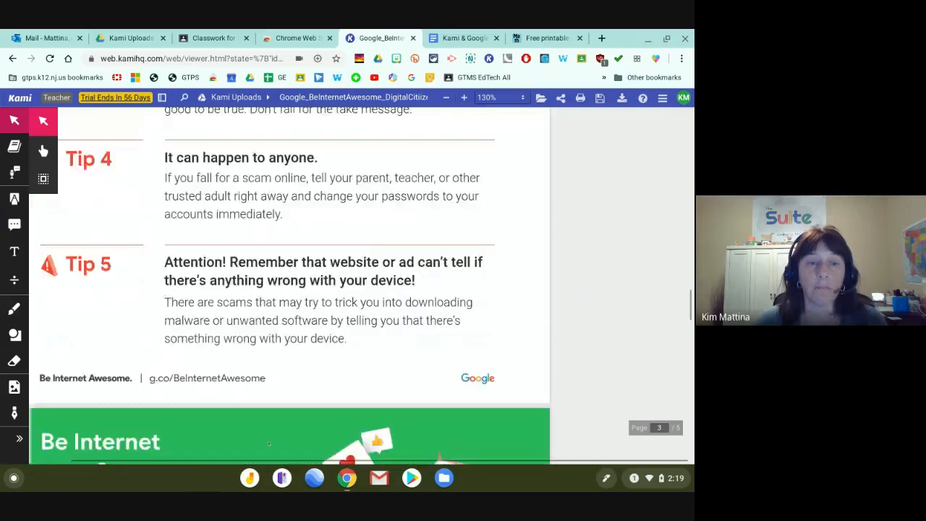
{"action": "scroll", "coordinate": [269, 443], "scroll_direction": "up", "scroll_amount": 15}
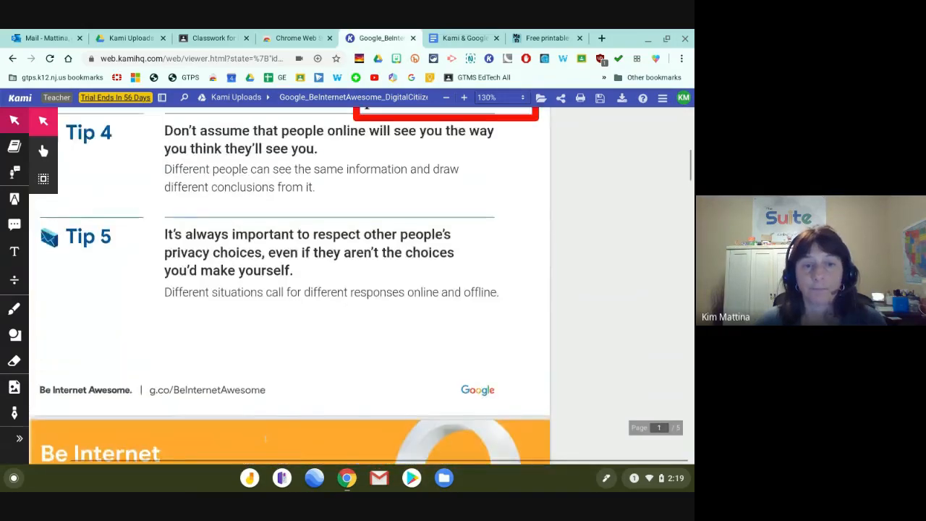
{"action": "scroll", "coordinate": [531, 194], "scroll_direction": "up", "scroll_amount": 3}
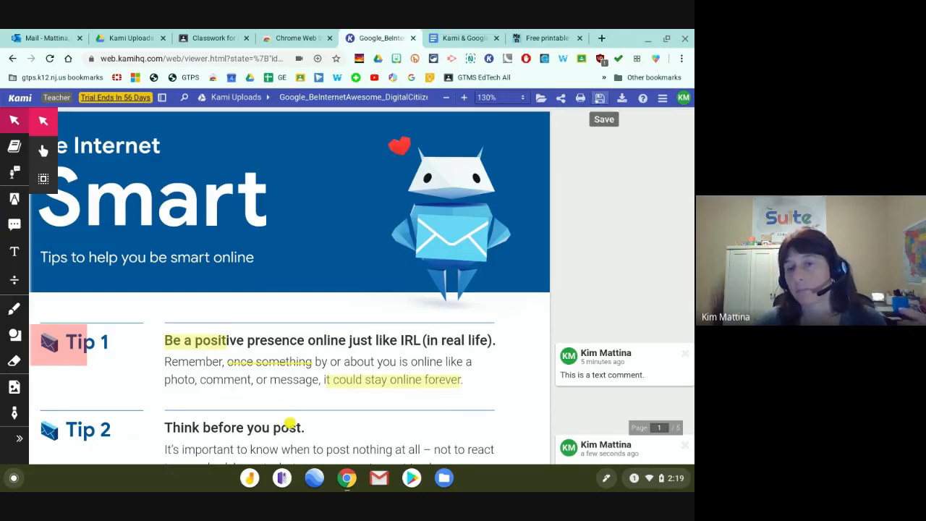
Save the annotated PDF to Google Drive using Save Now.
{"action": "left_click", "coordinate": [600, 98]}
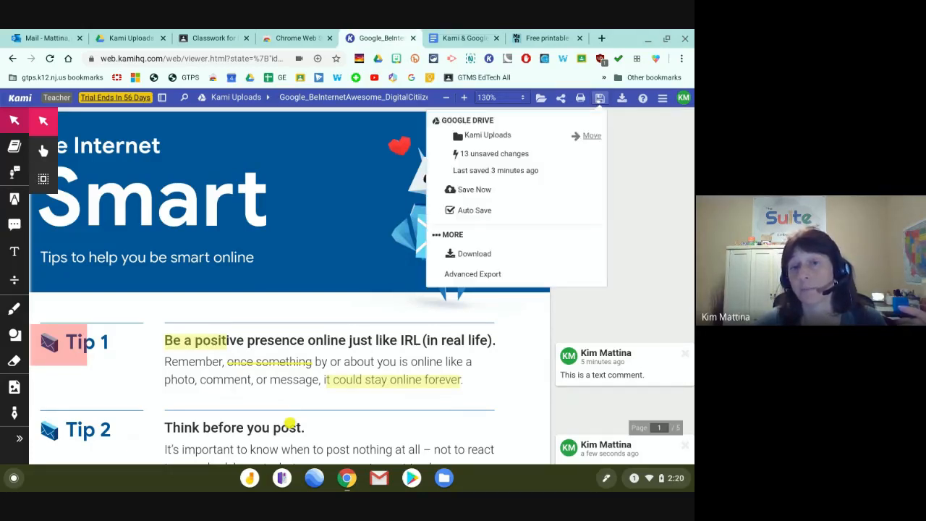
{"action": "left_click", "coordinate": [474, 189]}
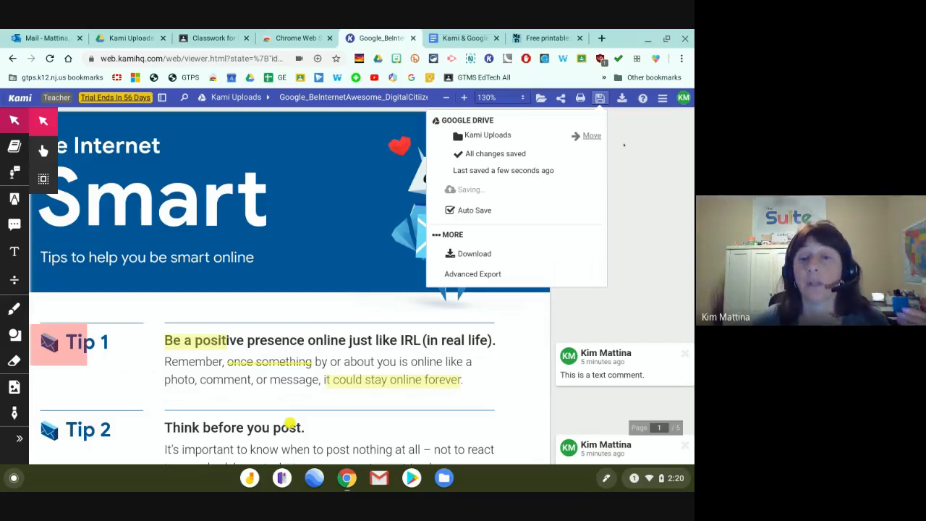
{"action": "left_click", "coordinate": [624, 145]}
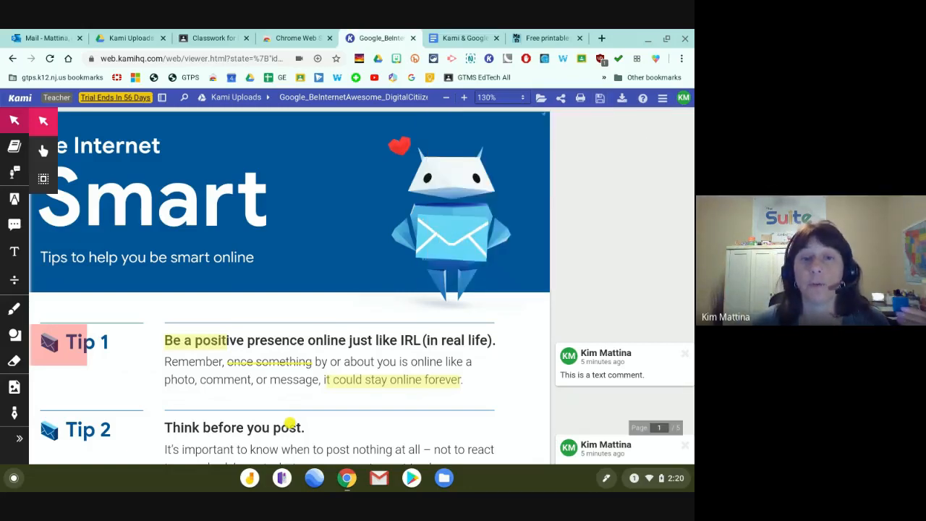
Go to My Drive, open the Kami Uploads folder, and open the Be Internet Awesome PDF.
{"action": "left_click", "coordinate": [126, 39]}
{"action": "left_click", "coordinate": [163, 140]}
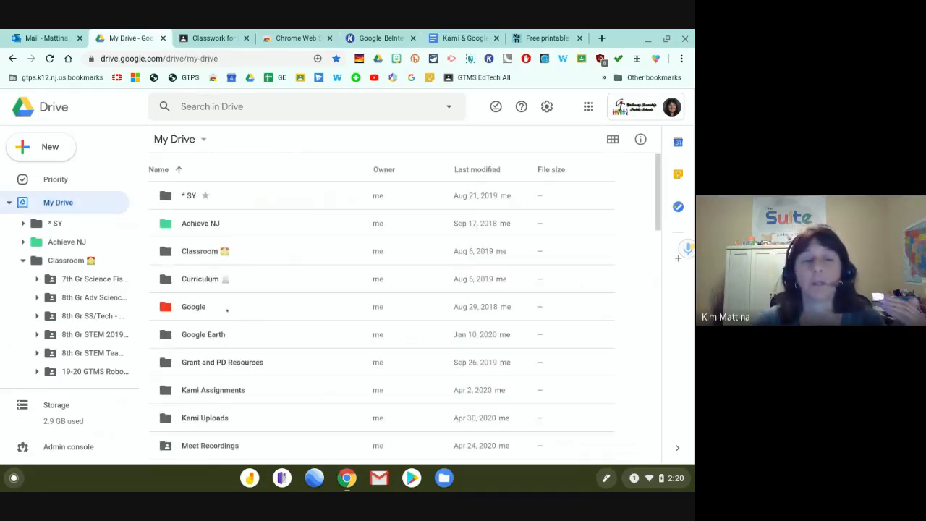
{"action": "scroll", "coordinate": [208, 364], "scroll_direction": "down", "scroll_amount": 2}
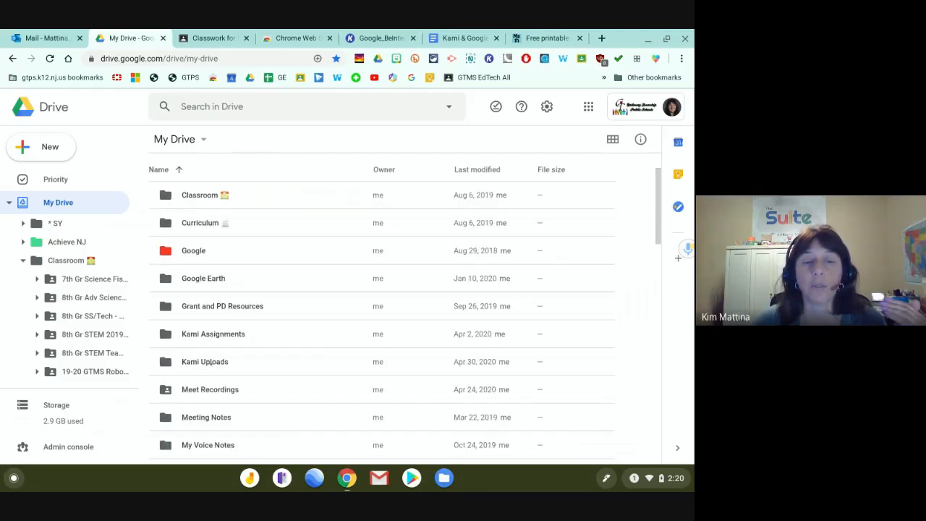
{"action": "left_click", "coordinate": [205, 365]}
{"action": "double_click", "coordinate": [208, 363]}
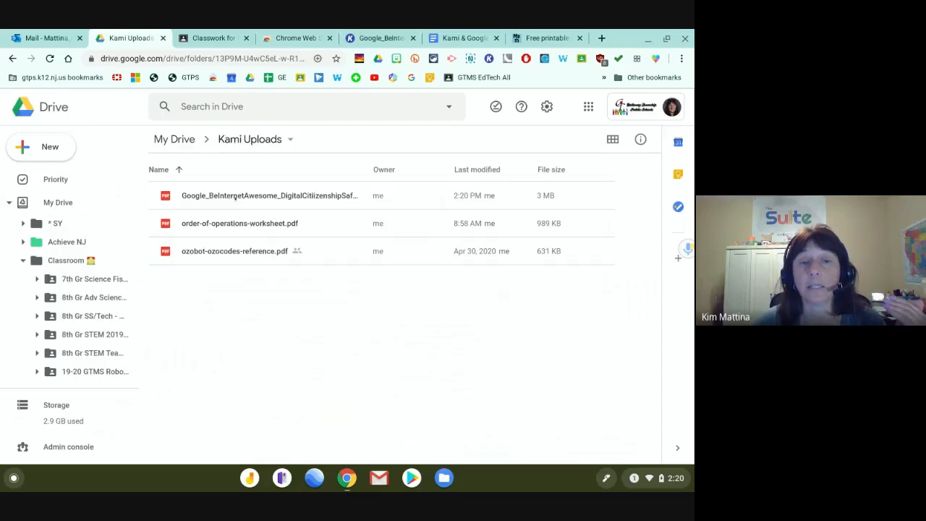
{"action": "left_click", "coordinate": [468, 195]}
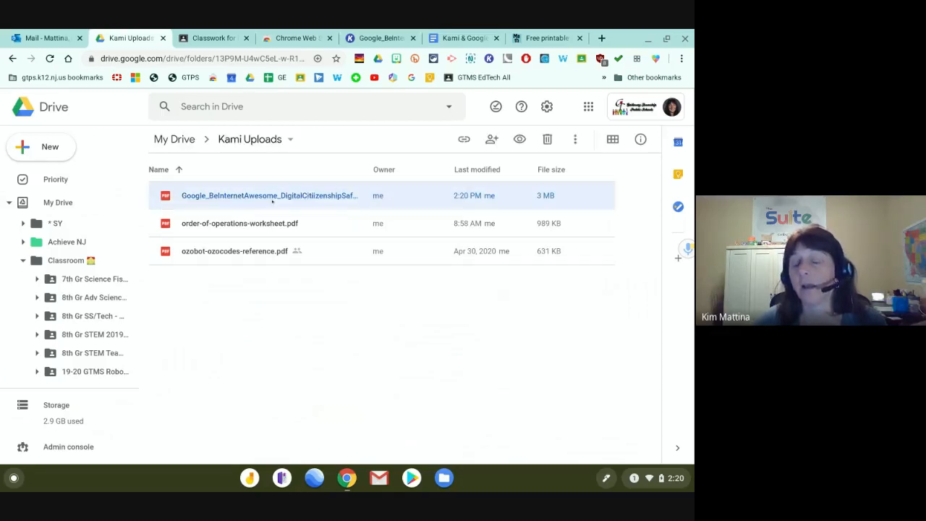
{"action": "double_click", "coordinate": [244, 195]}
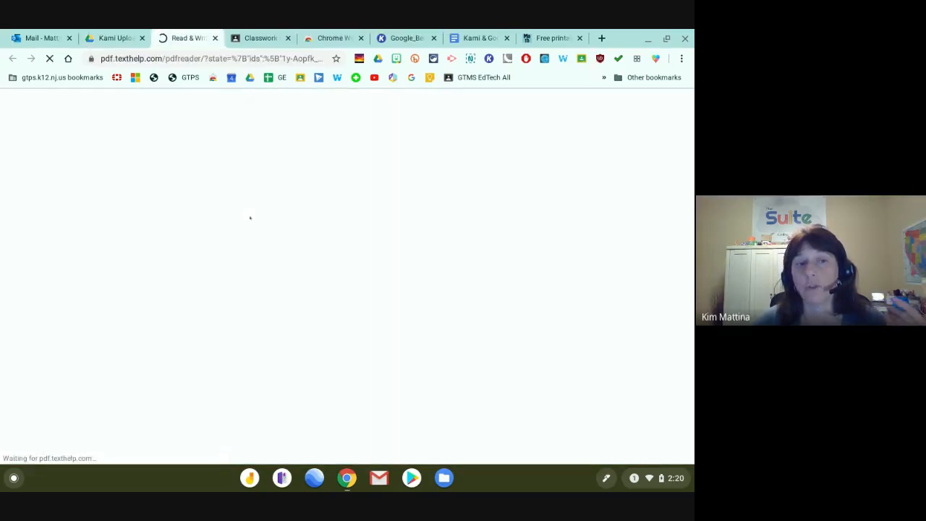
Close the Read&Write viewer, reopen the PDF via Annotate with Kami, then close that copy.
{"action": "left_click", "coordinate": [214, 38]}
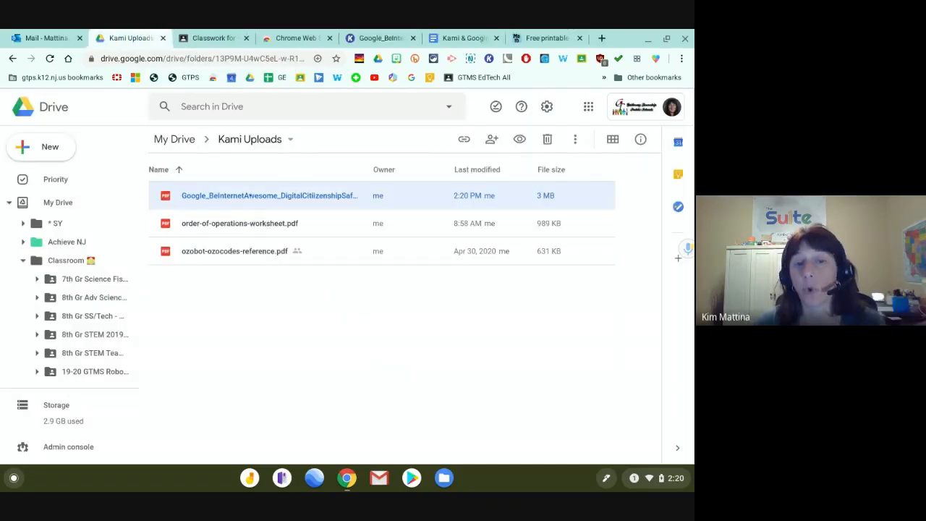
{"action": "right_click", "coordinate": [251, 195]}
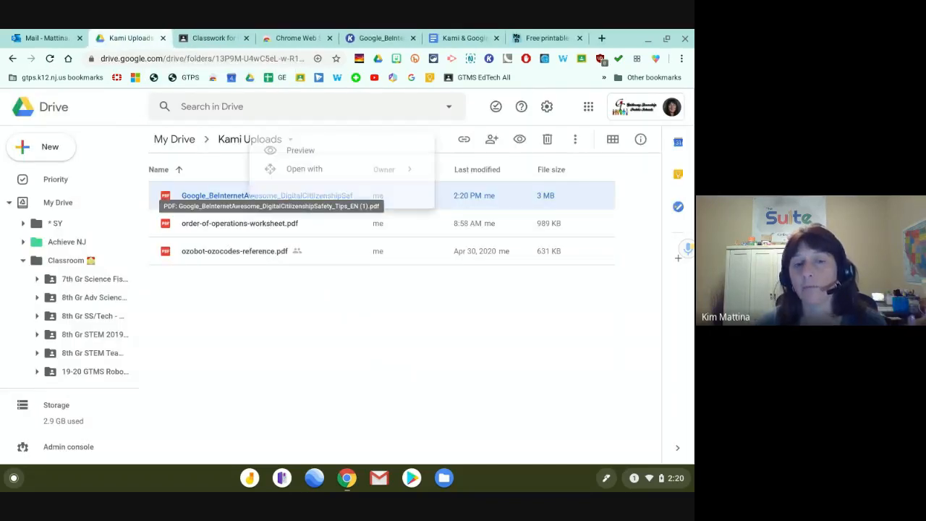
{"action": "mouse_move", "coordinate": [288, 174]}
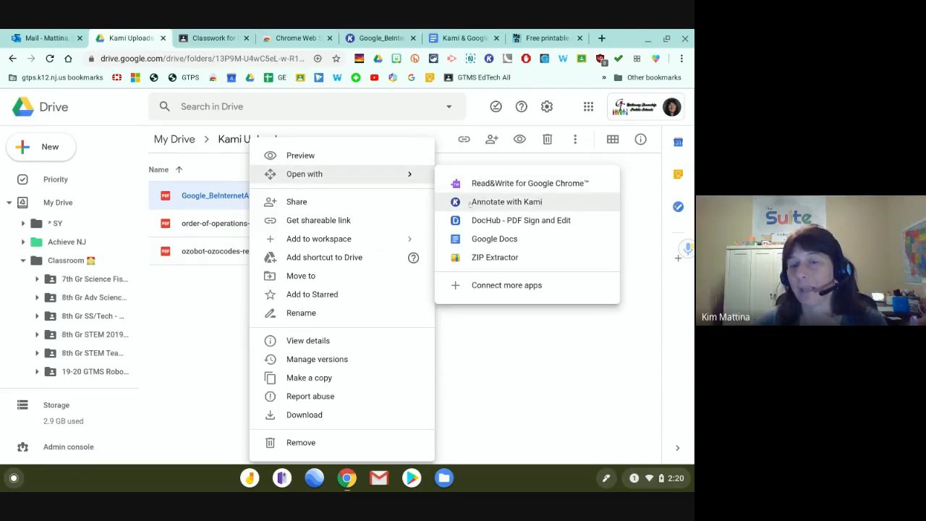
{"action": "left_click", "coordinate": [470, 204]}
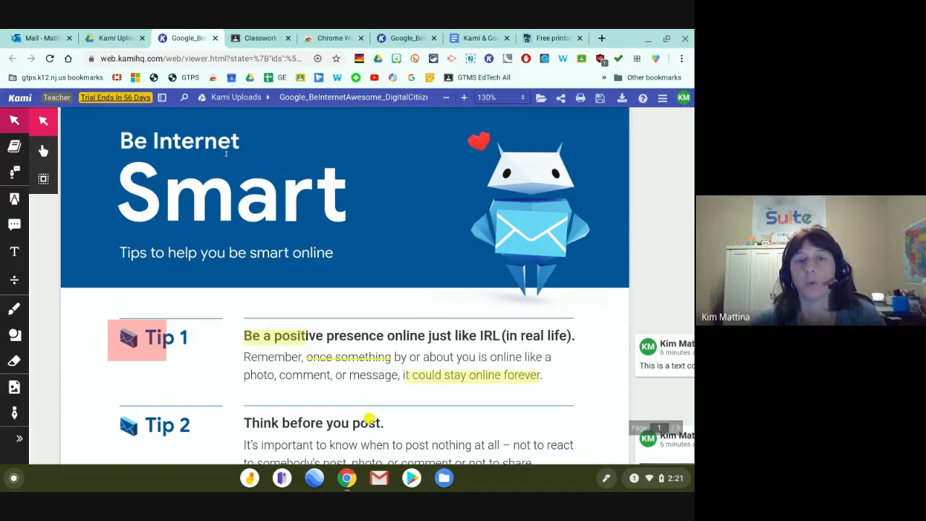
{"action": "left_click", "coordinate": [215, 37]}
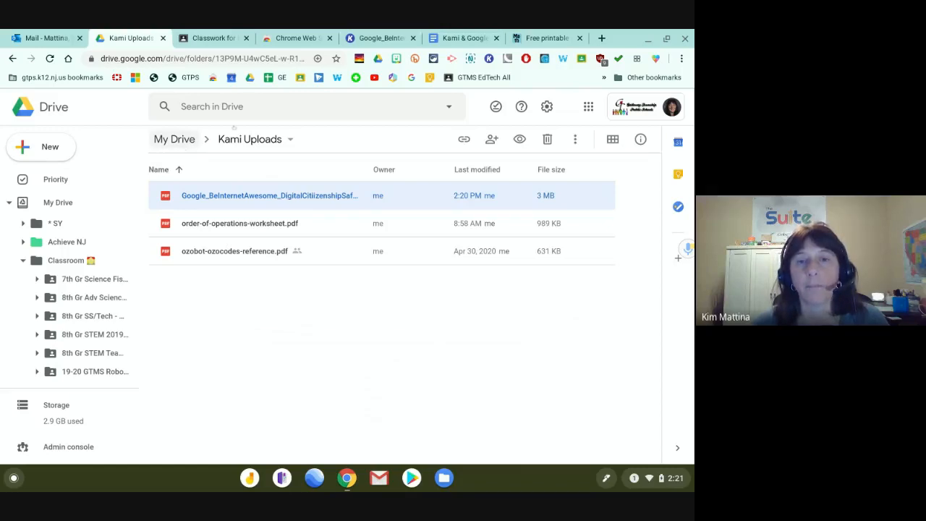
Preview the grade 6 fraction-line order of operations worksheet, then generate it as a PDF in Kami.
{"action": "left_click", "coordinate": [554, 41]}
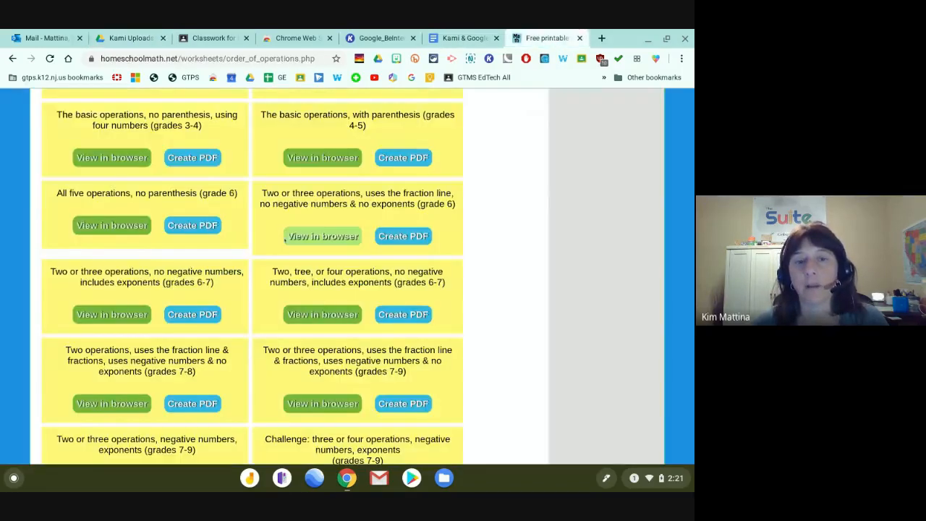
{"action": "scroll", "coordinate": [287, 225], "scroll_direction": "up", "scroll_amount": 3}
{"action": "scroll", "coordinate": [287, 224], "scroll_direction": "up", "scroll_amount": 4}
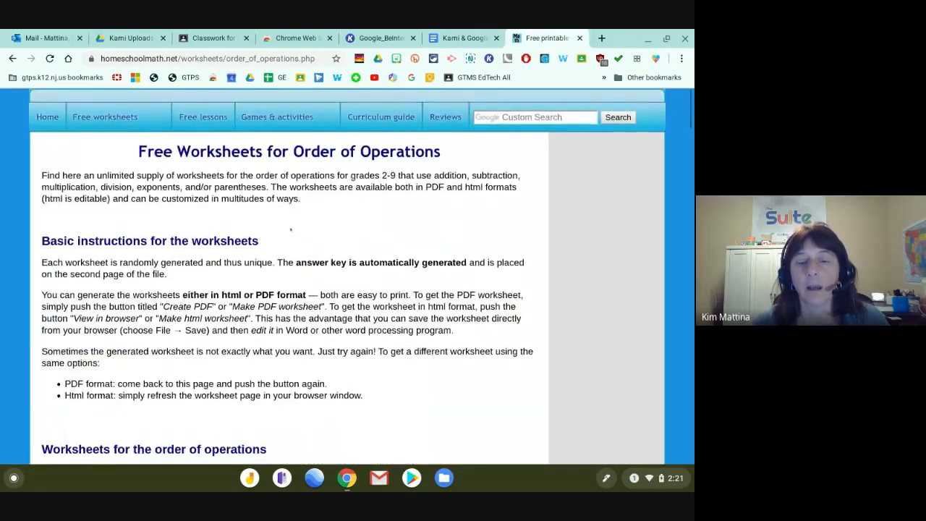
{"action": "scroll", "coordinate": [290, 226], "scroll_direction": "down", "scroll_amount": 6}
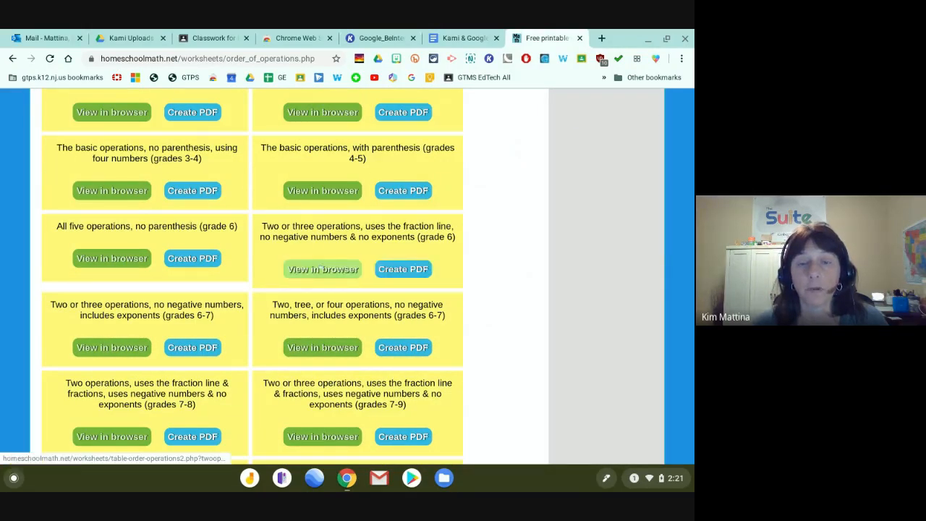
{"action": "left_click", "coordinate": [322, 268]}
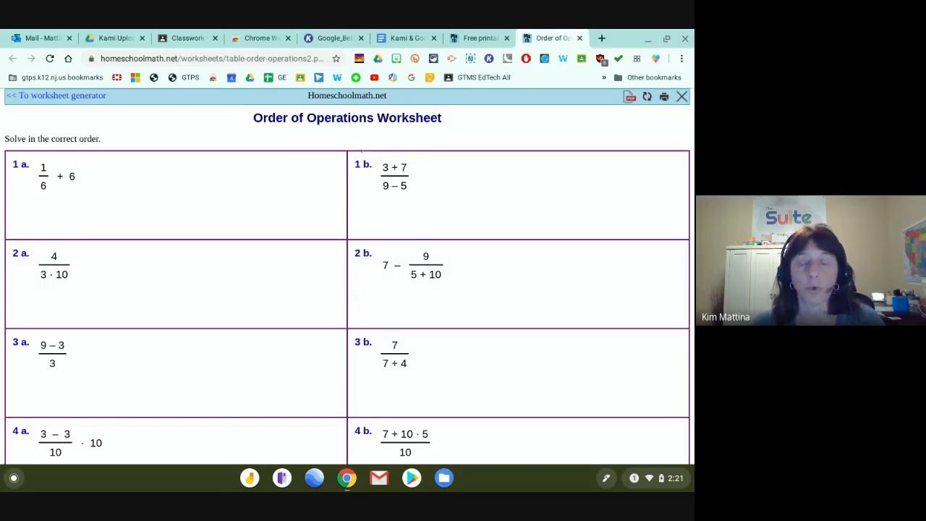
{"action": "left_click", "coordinate": [476, 33]}
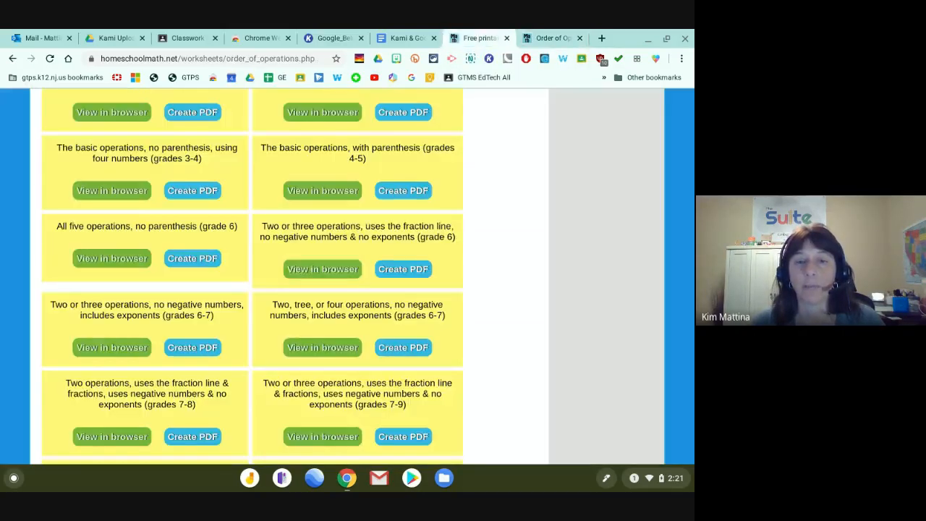
{"action": "left_click", "coordinate": [404, 265]}
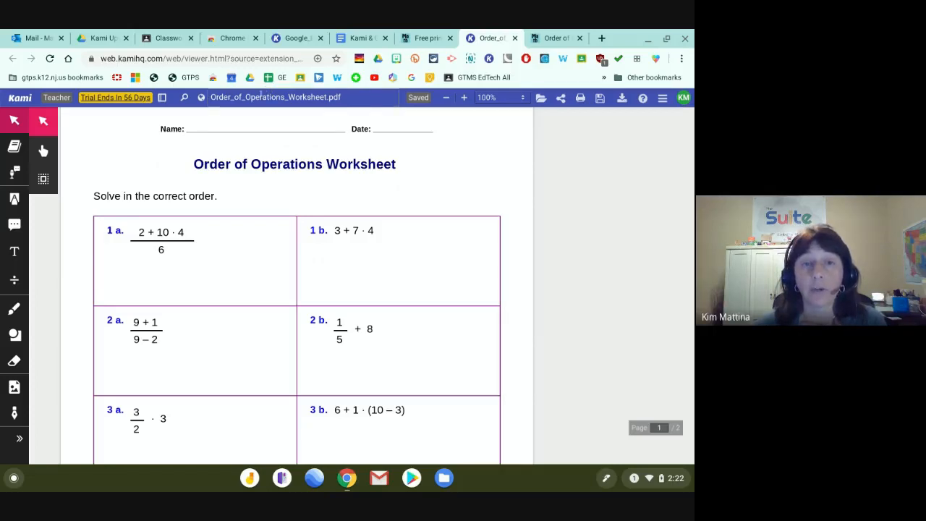
Rename the worksheet file to '6th gr order of operations'.
{"action": "left_click", "coordinate": [261, 96]}
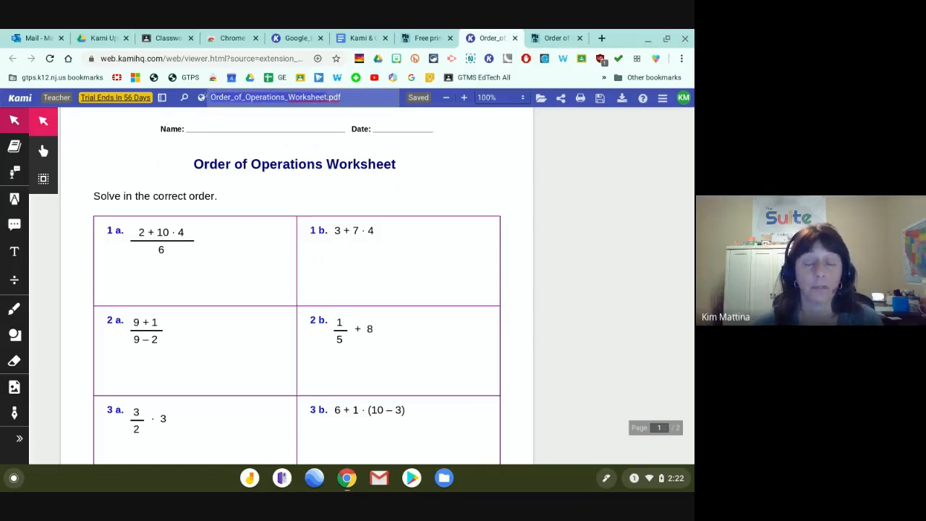
{"action": "type", "text": "6th gr orde"}
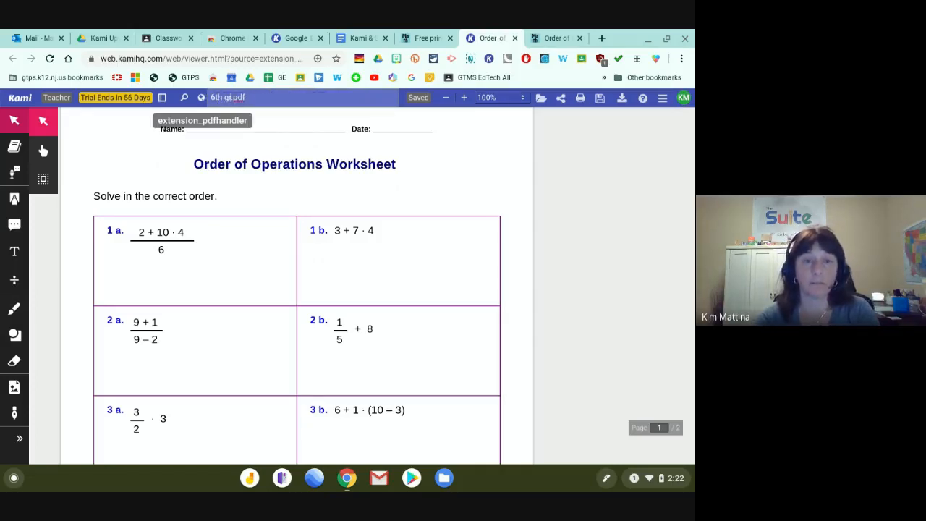
{"action": "type", "text": "r of operation"}
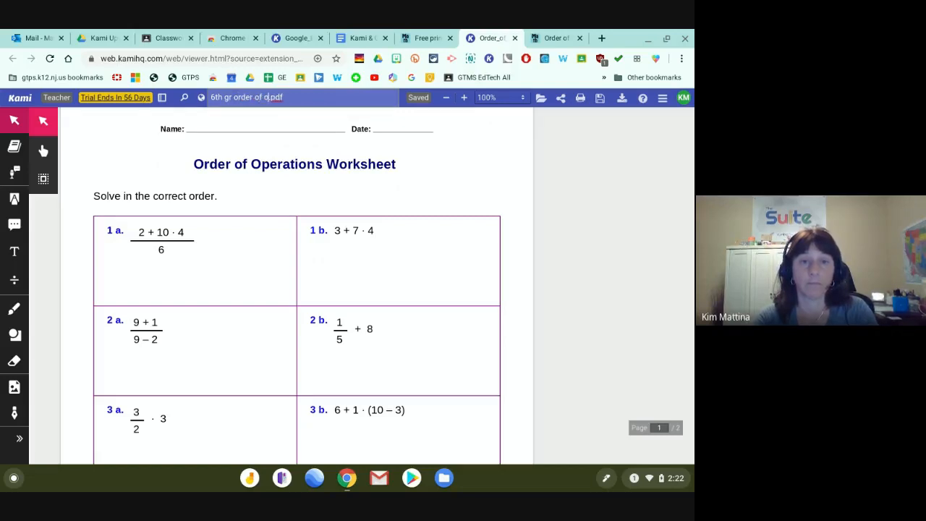
{"action": "type", "text": "s"}
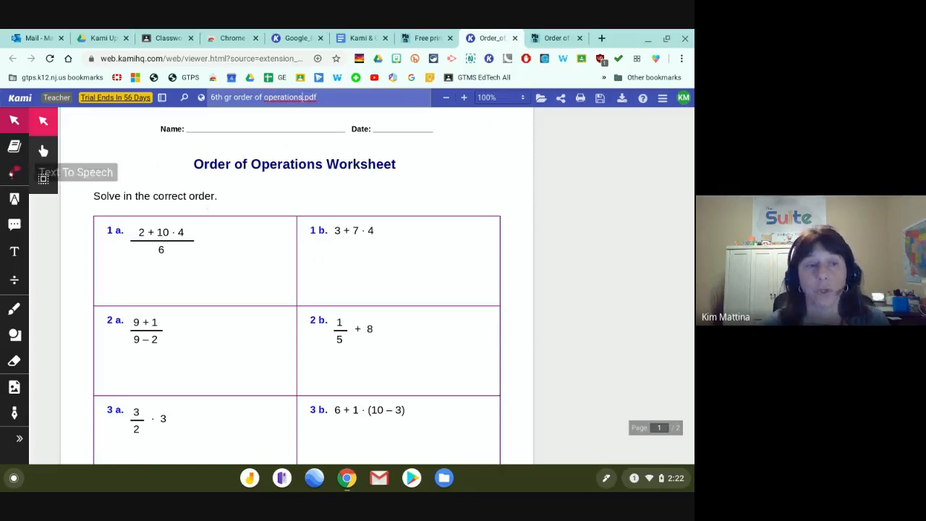
Add a 'Remember show your work!' text box after the instructions line and save the worksheet to Drive.
{"action": "left_click", "coordinate": [14, 250]}
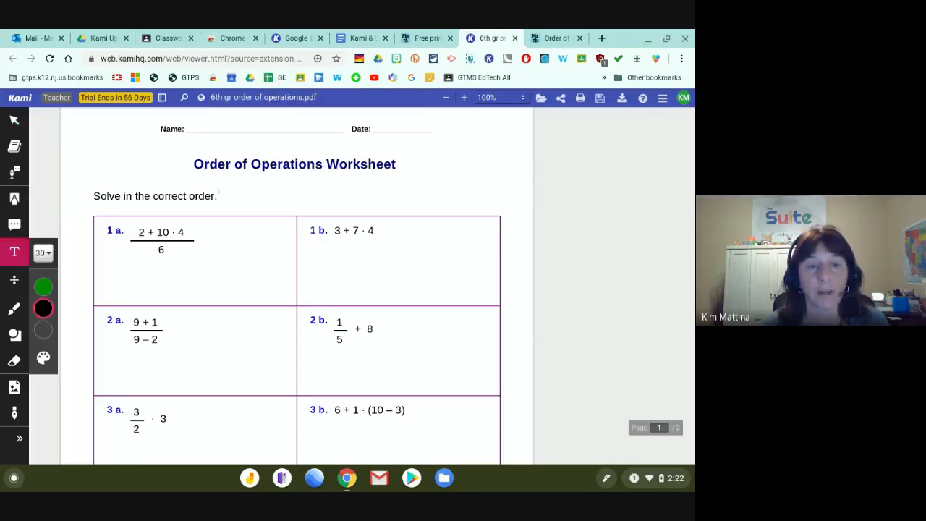
{"action": "left_click", "coordinate": [221, 195]}
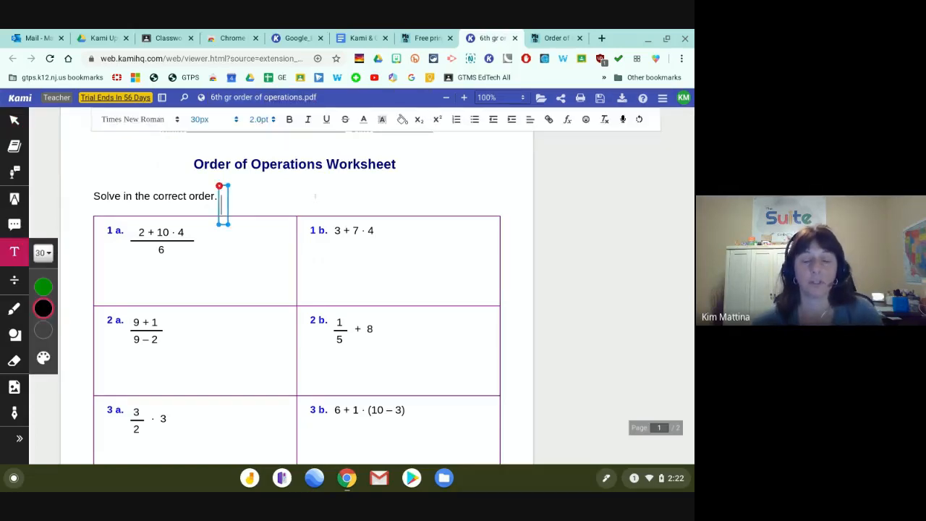
{"action": "type", "text": "Remeber"}
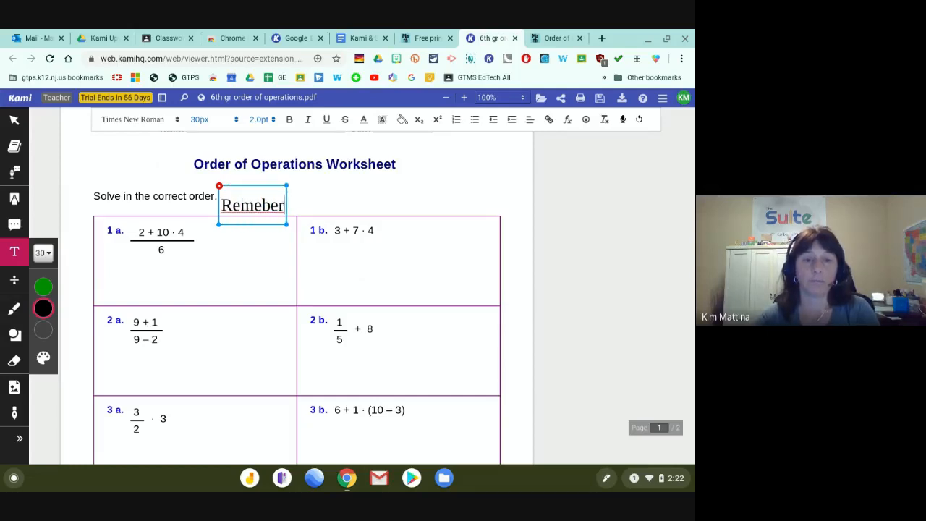
{"action": "key", "text": "BackSpace"}
{"action": "key", "text": "BackSpace"}
{"action": "key", "text": "BackSpace"}
{"action": "type", "text": "mber s"}
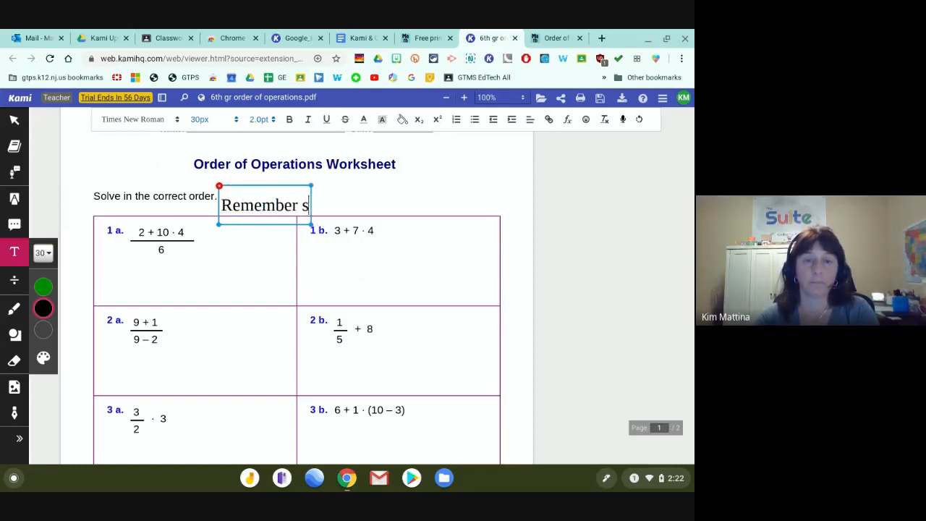
{"action": "type", "text": "how your work!"}
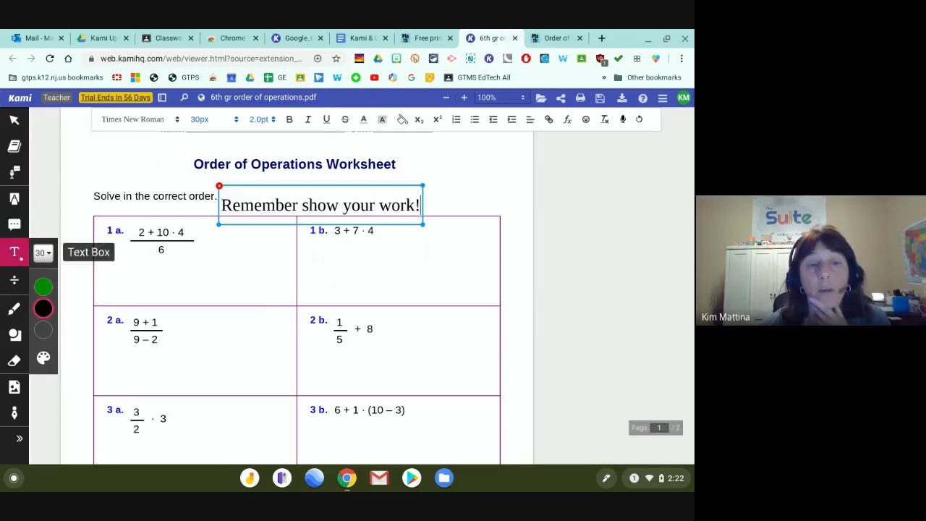
{"action": "left_click", "coordinate": [57, 267]}
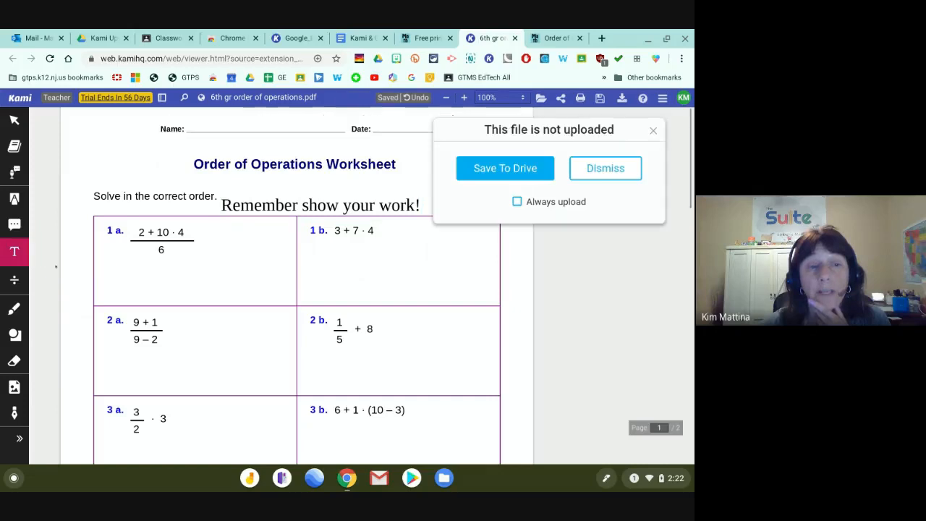
{"action": "left_click", "coordinate": [504, 168]}
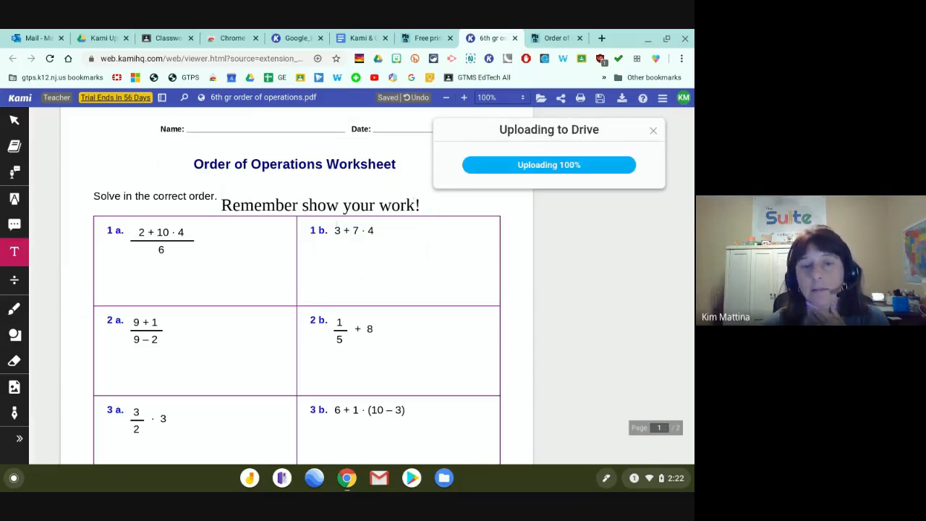
{"action": "left_click", "coordinate": [15, 251]}
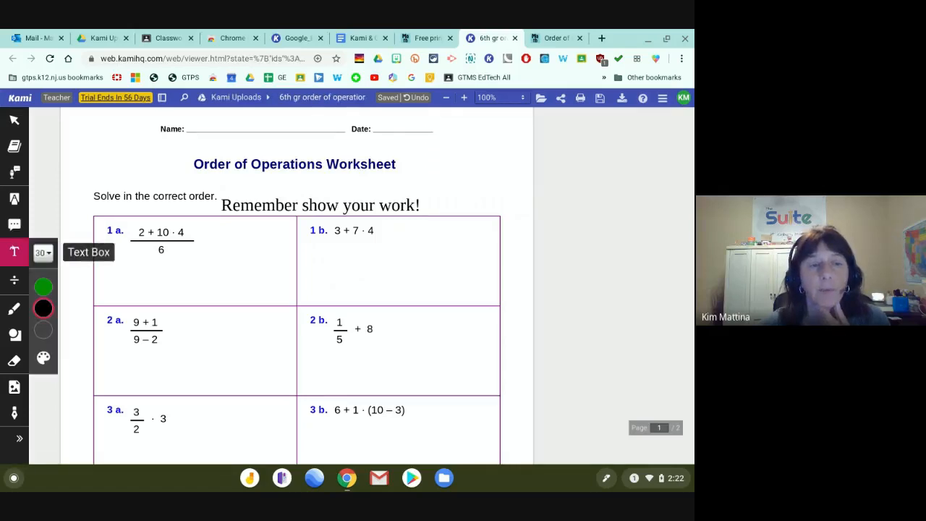
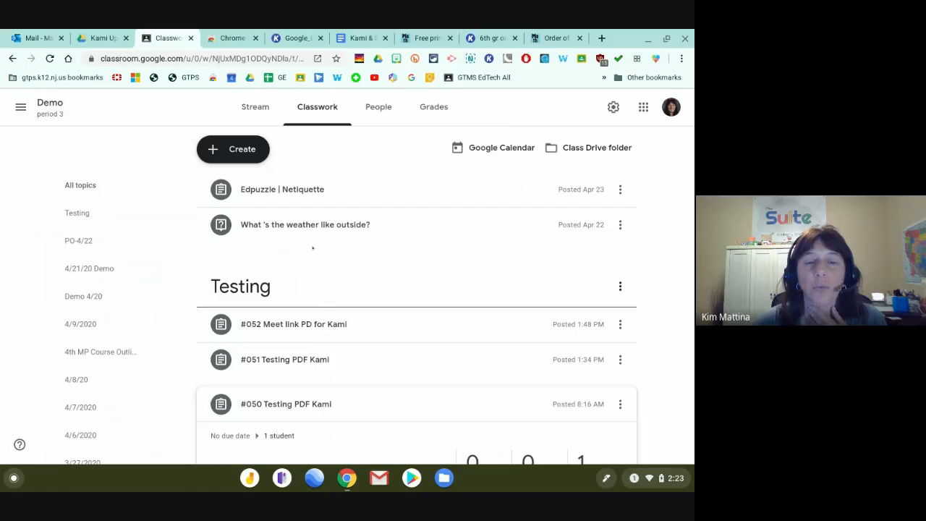
Move from the Demo class Stream back to Classwork and open the Create menu.
{"action": "scroll", "coordinate": [308, 237], "scroll_direction": "down", "scroll_amount": 1}
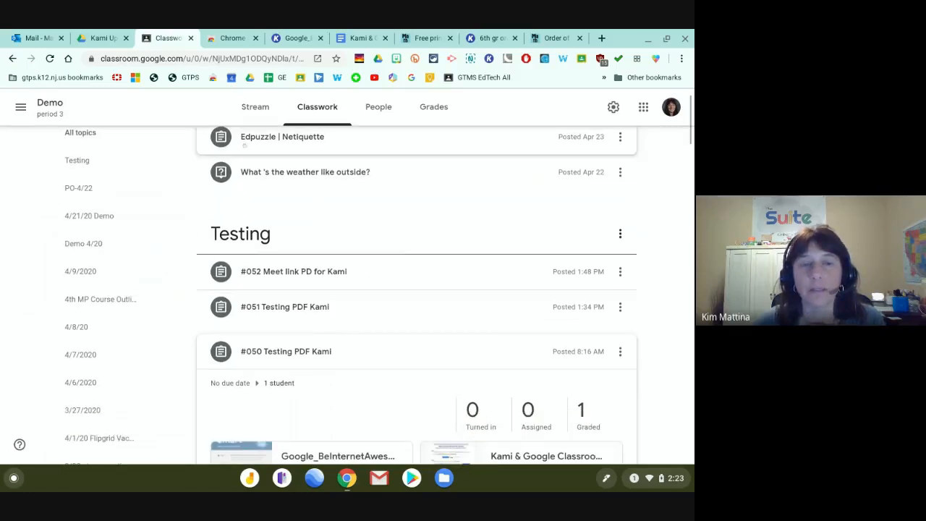
{"action": "scroll", "coordinate": [367, 279], "scroll_direction": "up", "scroll_amount": 1}
{"action": "left_click", "coordinate": [256, 106]}
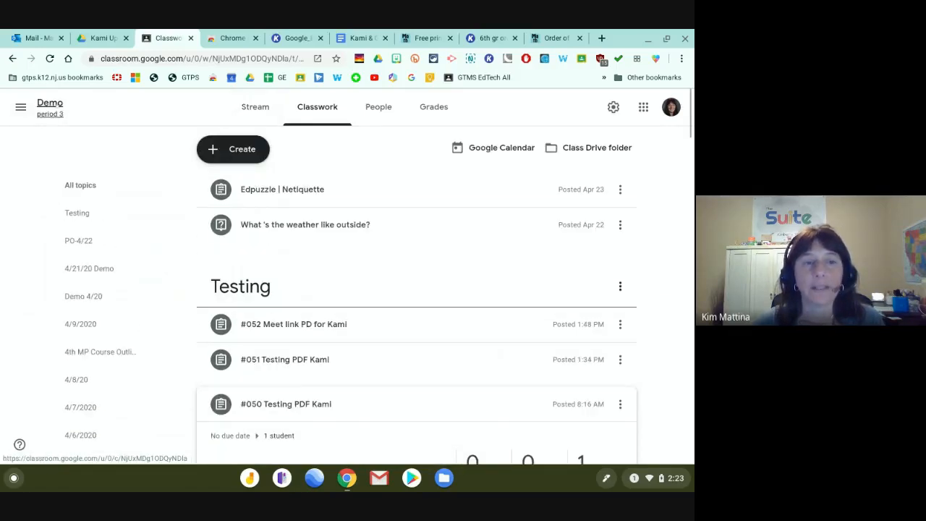
{"action": "left_click", "coordinate": [311, 105]}
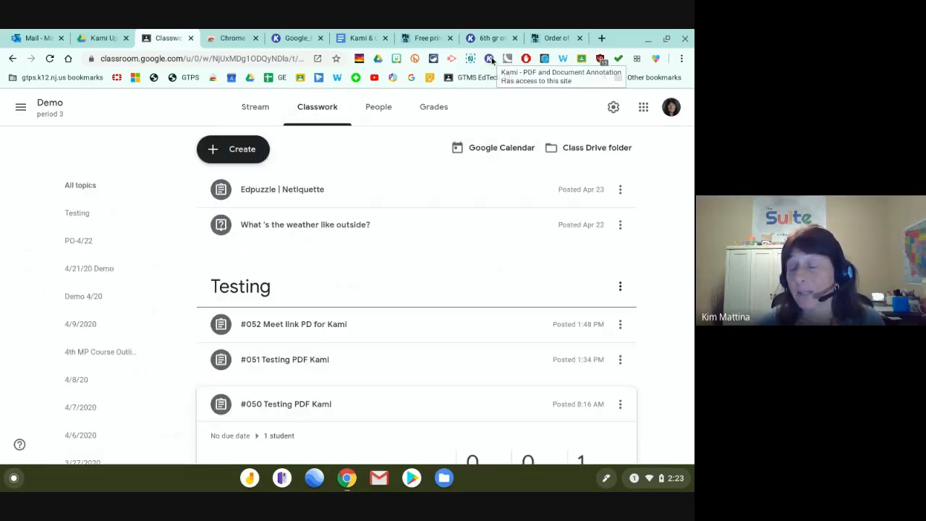
{"action": "left_click", "coordinate": [243, 149]}
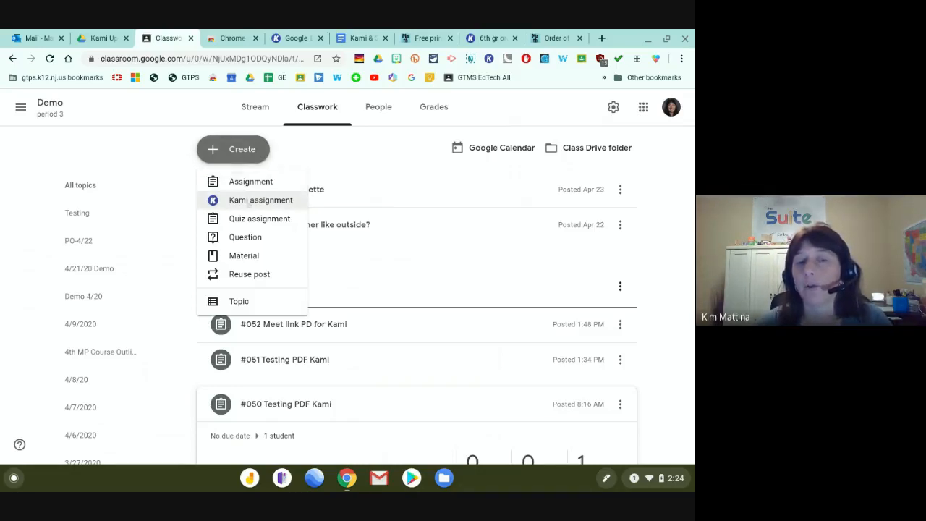
Start a new Kami assignment and keep Demo as the class it is for.
{"action": "left_click", "coordinate": [248, 204]}
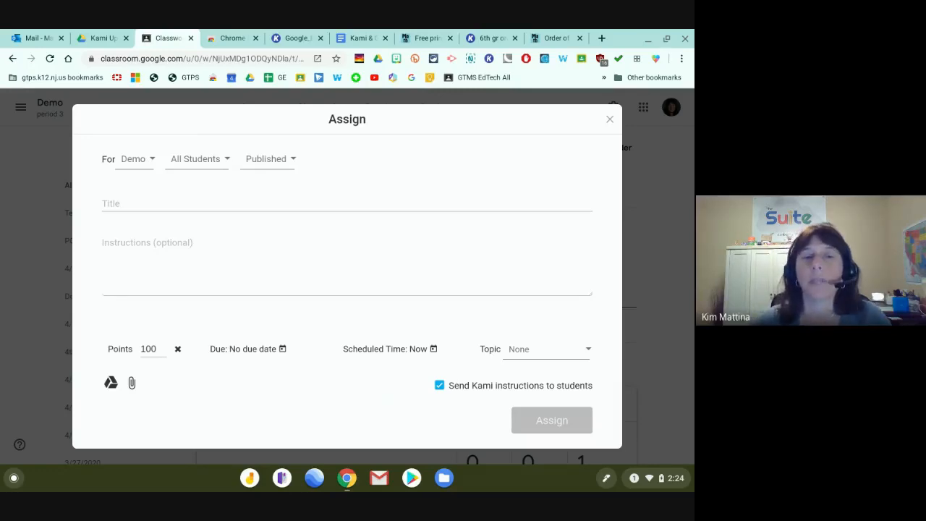
{"action": "left_click", "coordinate": [151, 158]}
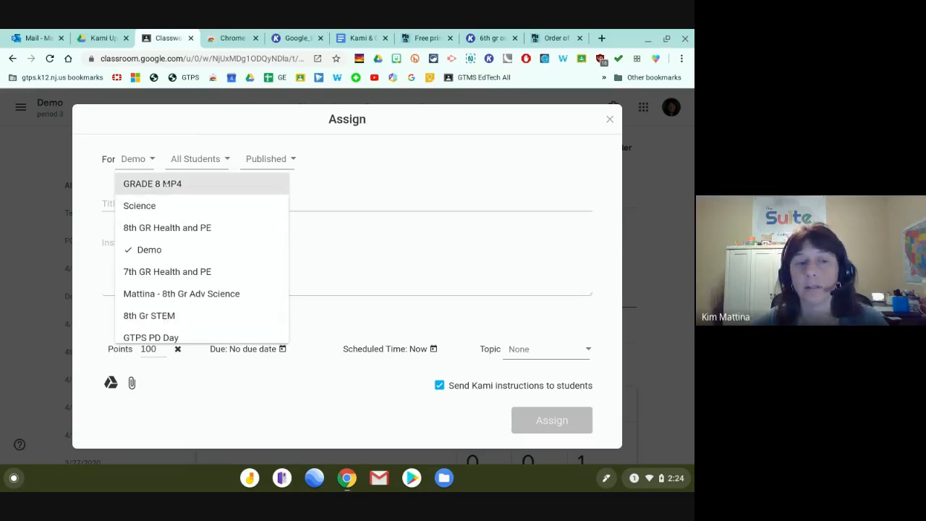
{"action": "left_click", "coordinate": [166, 250]}
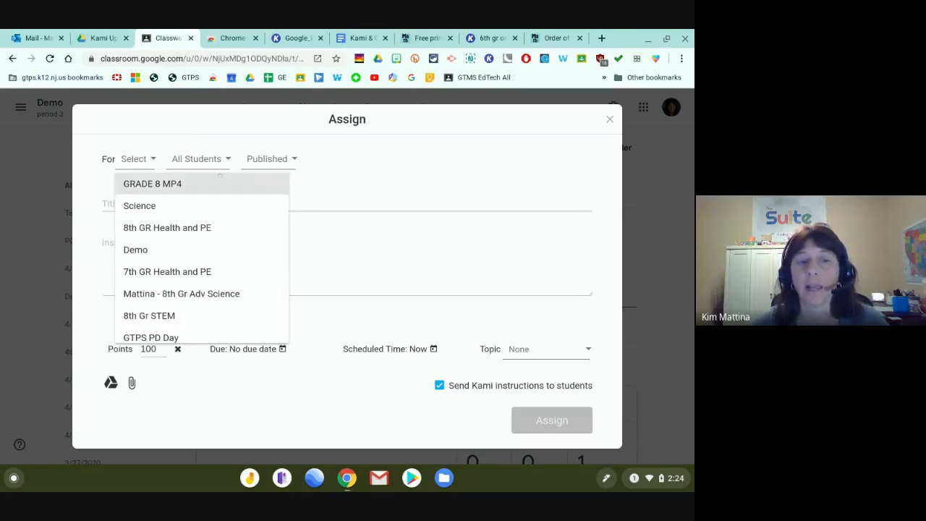
{"action": "left_click", "coordinate": [213, 157]}
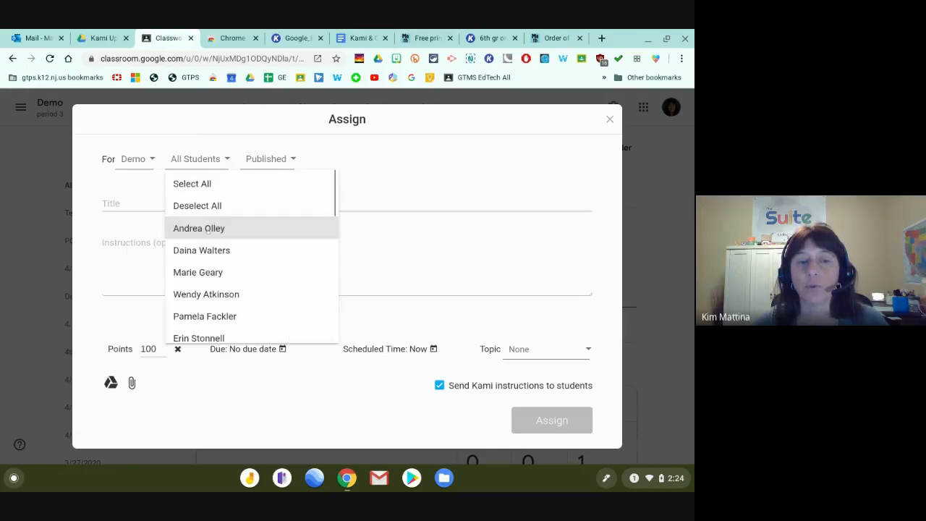
Limit the assignment to two selected Demo students instead of all students.
{"action": "scroll", "coordinate": [208, 263], "scroll_direction": "down", "scroll_amount": 5}
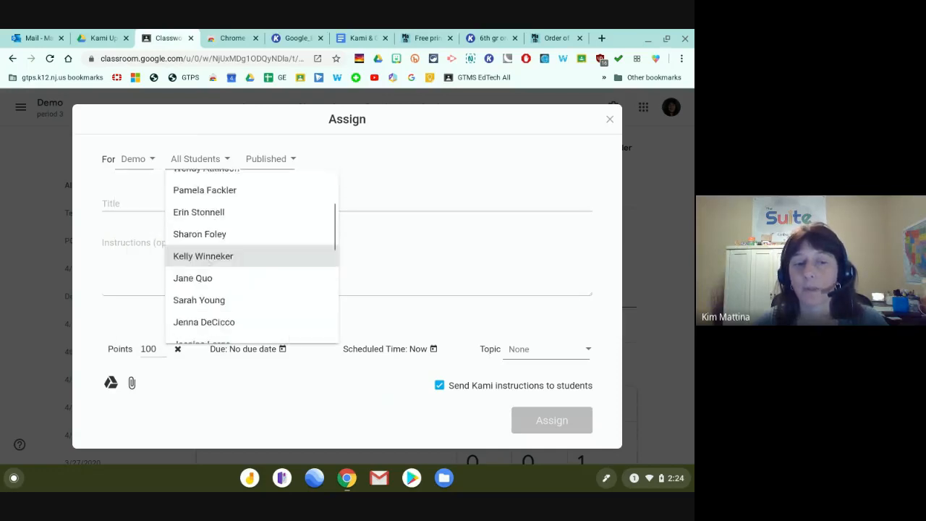
{"action": "scroll", "coordinate": [208, 263], "scroll_direction": "up", "scroll_amount": 5}
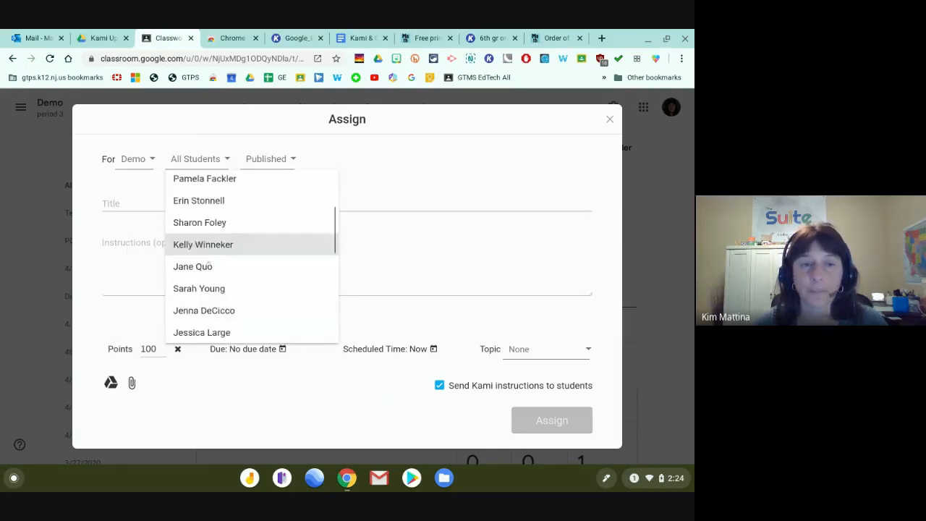
{"action": "scroll", "coordinate": [208, 264], "scroll_direction": "down", "scroll_amount": 6}
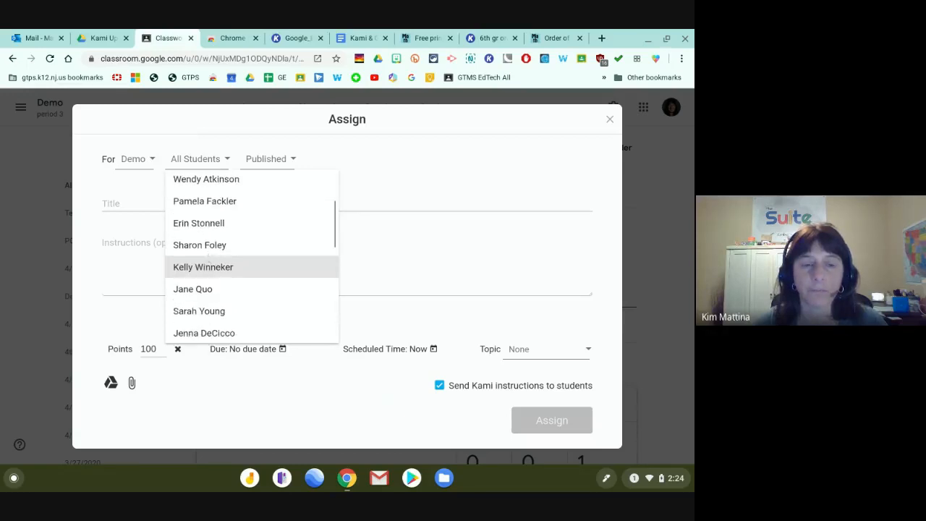
{"action": "scroll", "coordinate": [208, 263], "scroll_direction": "down", "scroll_amount": 4}
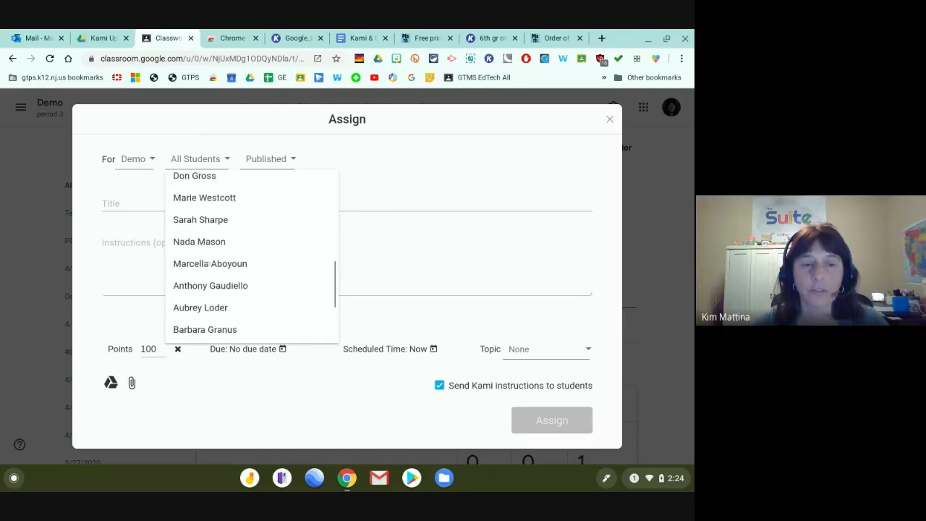
{"action": "left_click", "coordinate": [204, 287]}
{"action": "scroll", "coordinate": [240, 267], "scroll_direction": "down", "scroll_amount": 2}
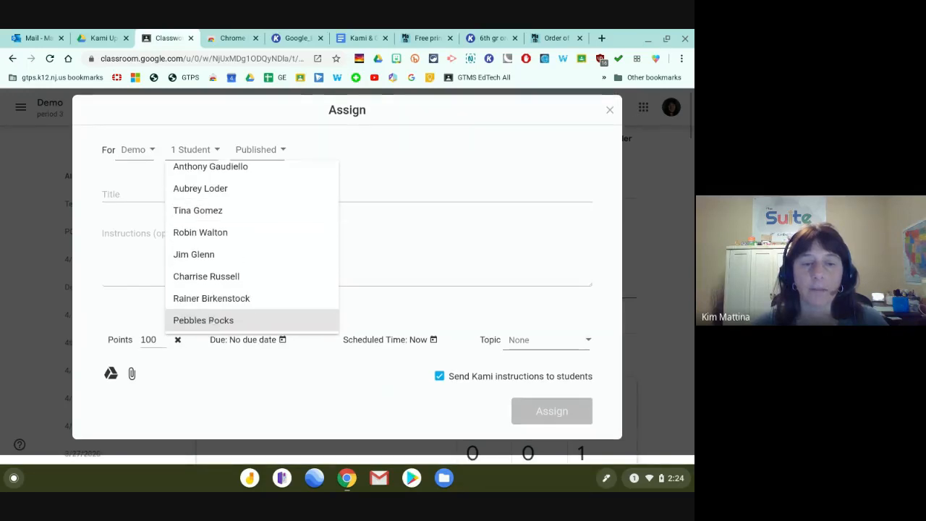
{"action": "left_click", "coordinate": [240, 321]}
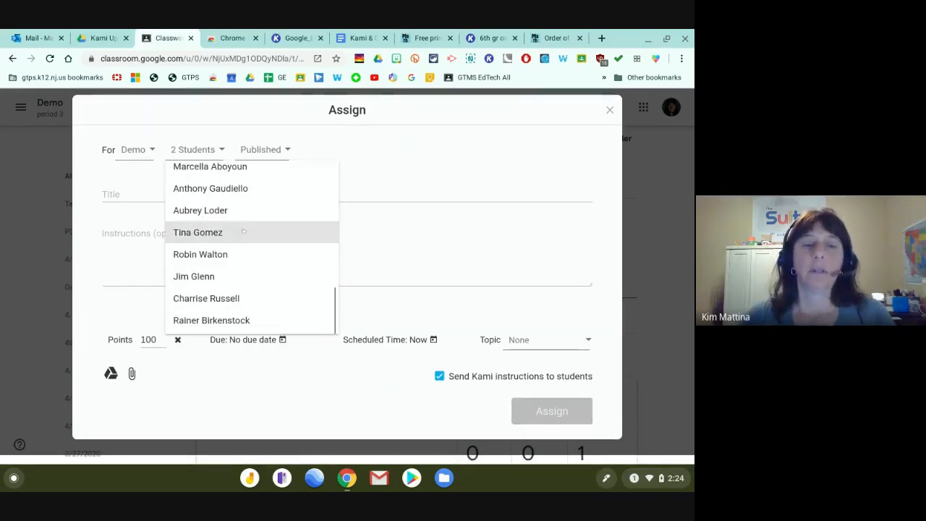
{"action": "scroll", "coordinate": [243, 235], "scroll_direction": "up", "scroll_amount": 1}
{"action": "scroll", "coordinate": [244, 230], "scroll_direction": "up", "scroll_amount": 10}
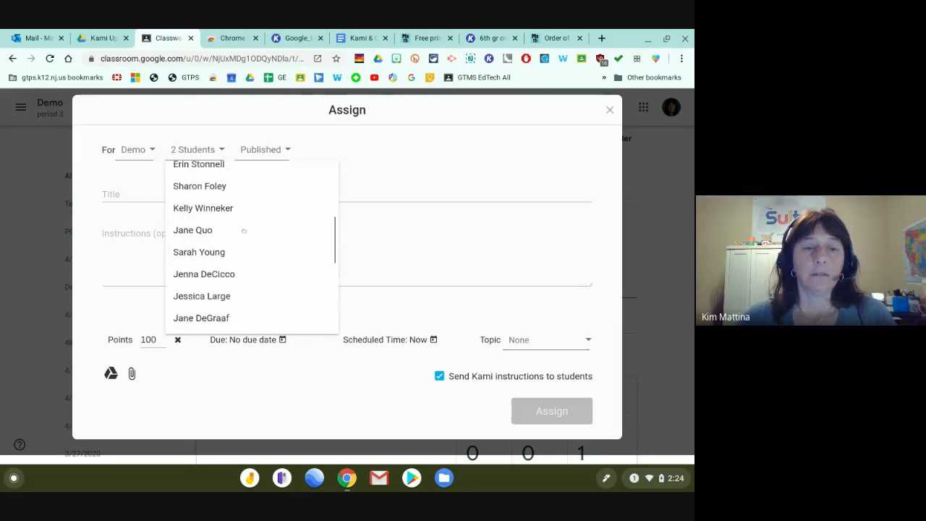
{"action": "scroll", "coordinate": [243, 231], "scroll_direction": "up", "scroll_amount": 1}
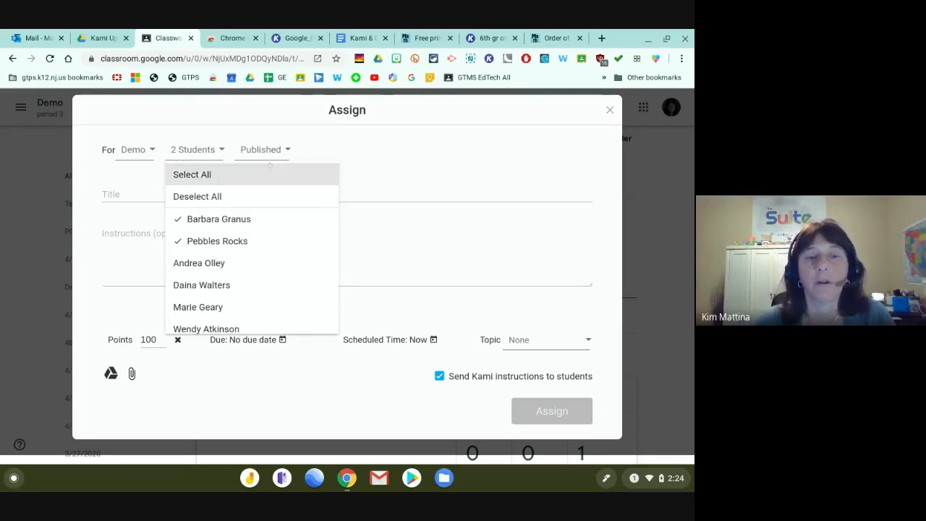
{"action": "left_click", "coordinate": [131, 195]}
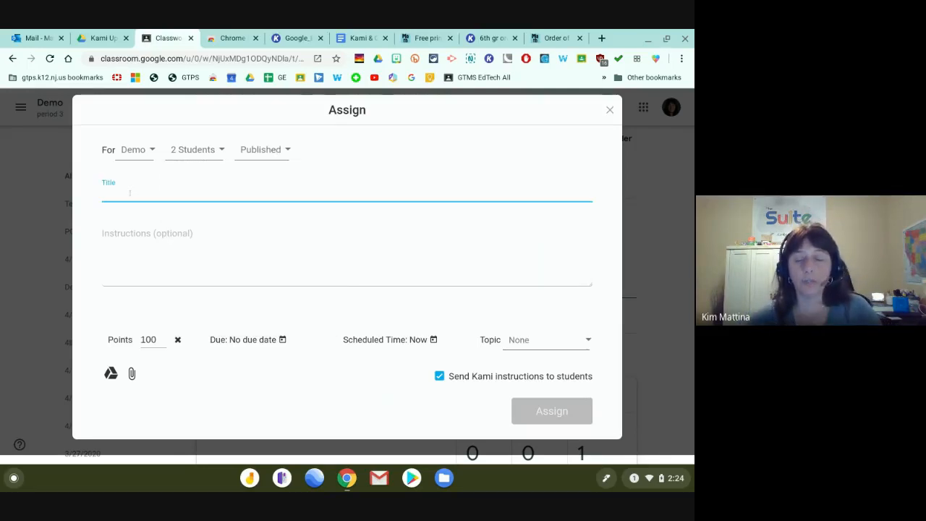
Title the assignment '#054 Testing Kami PDF file annotation' and file it under Testing.
{"action": "type", "text": "#05"}
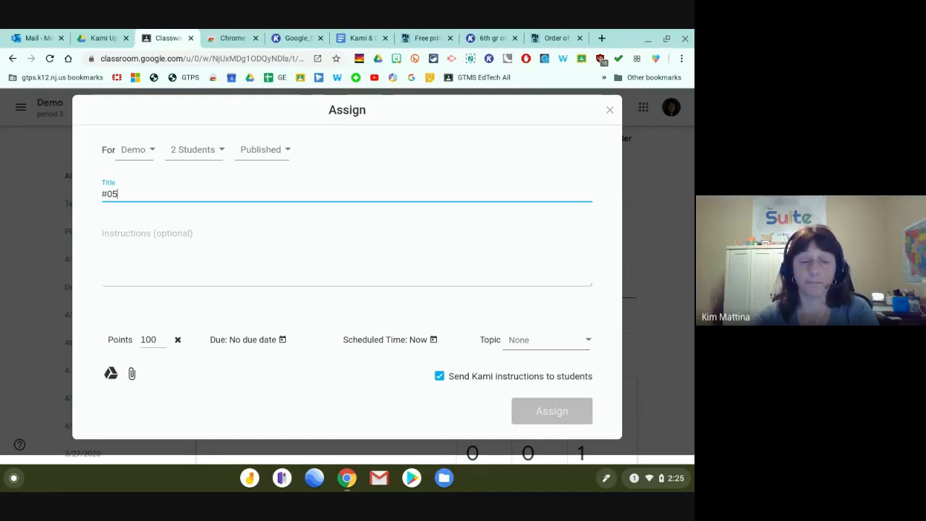
{"action": "type", "text": "4 Testin"}
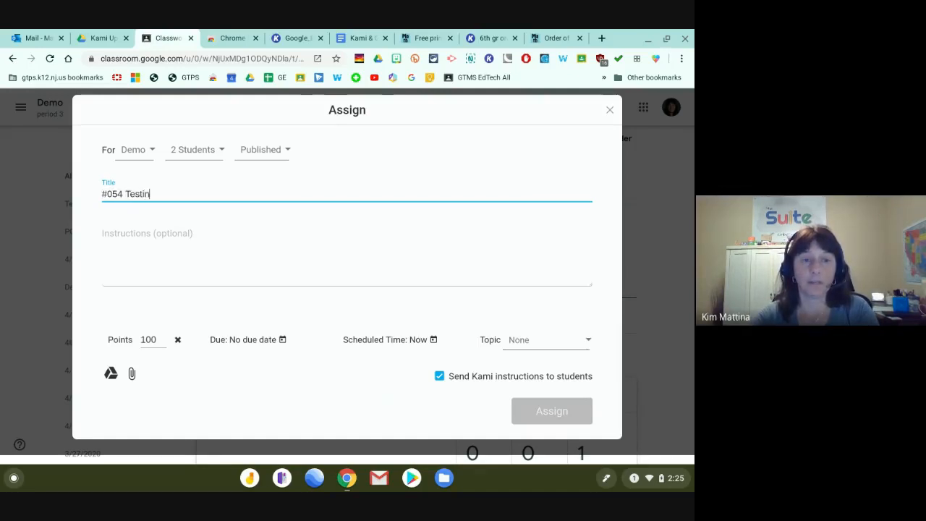
{"action": "type", "text": "g Kami PDF f"}
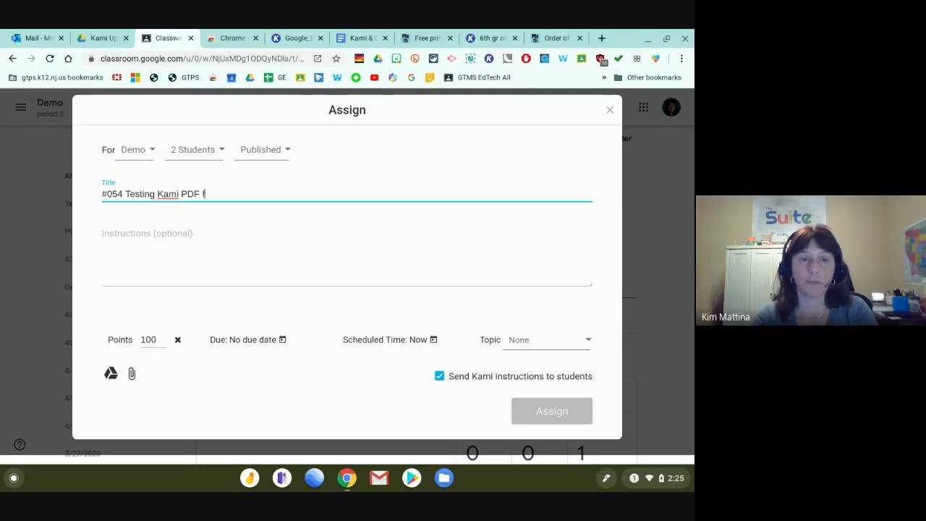
{"action": "type", "text": "ile annotation"}
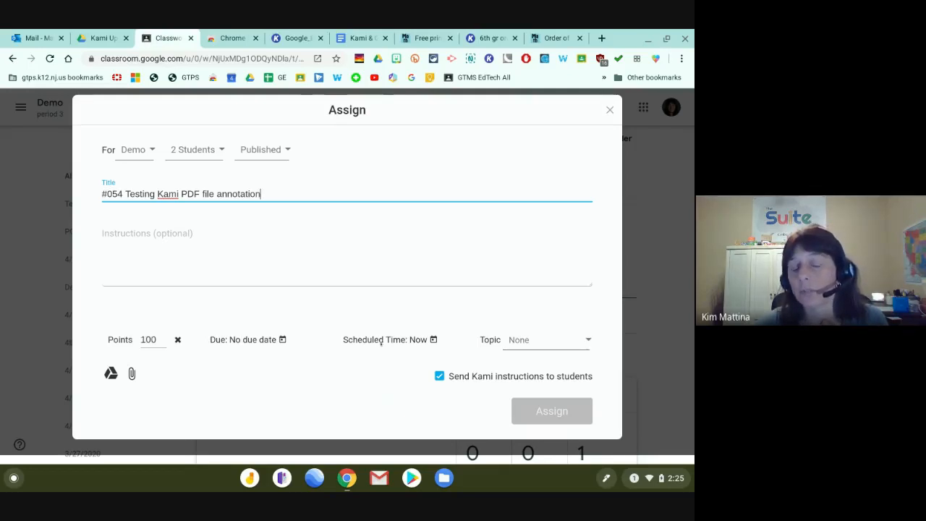
{"action": "left_click", "coordinate": [534, 342]}
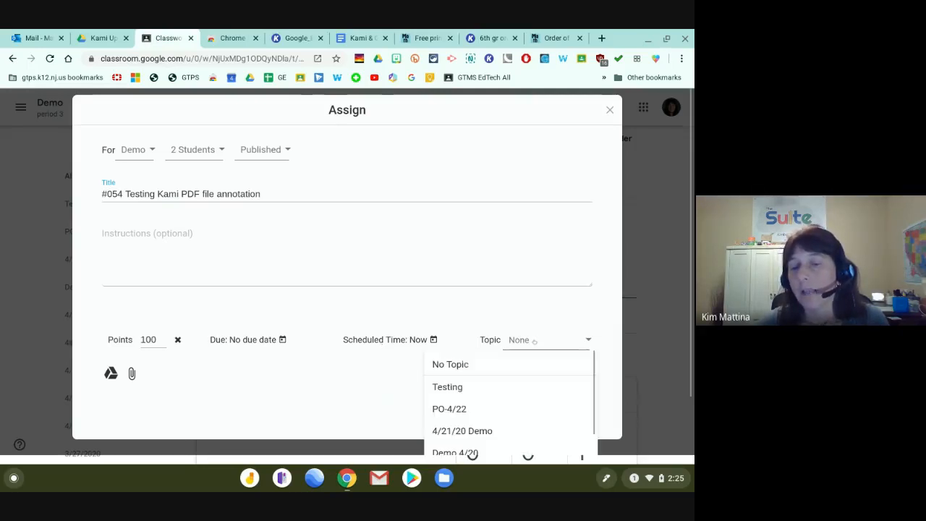
{"action": "left_click", "coordinate": [477, 390]}
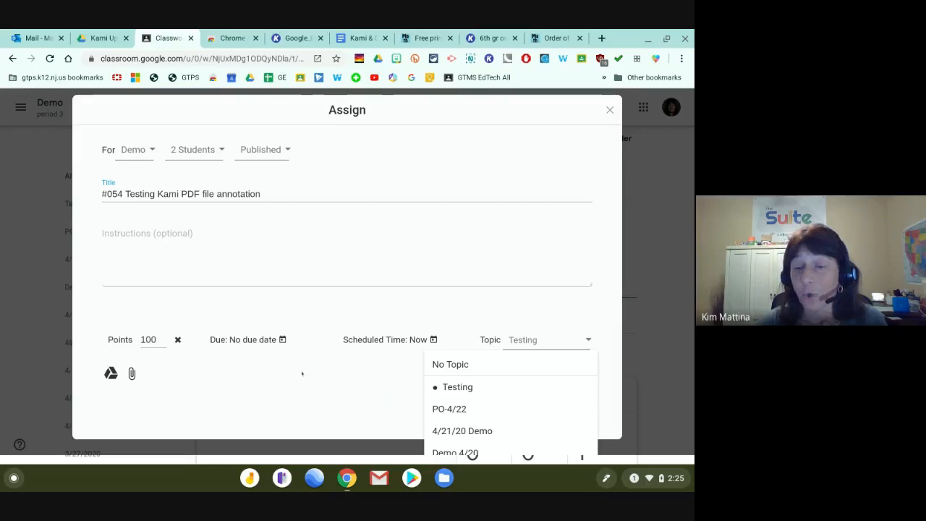
{"action": "left_click", "coordinate": [165, 395]}
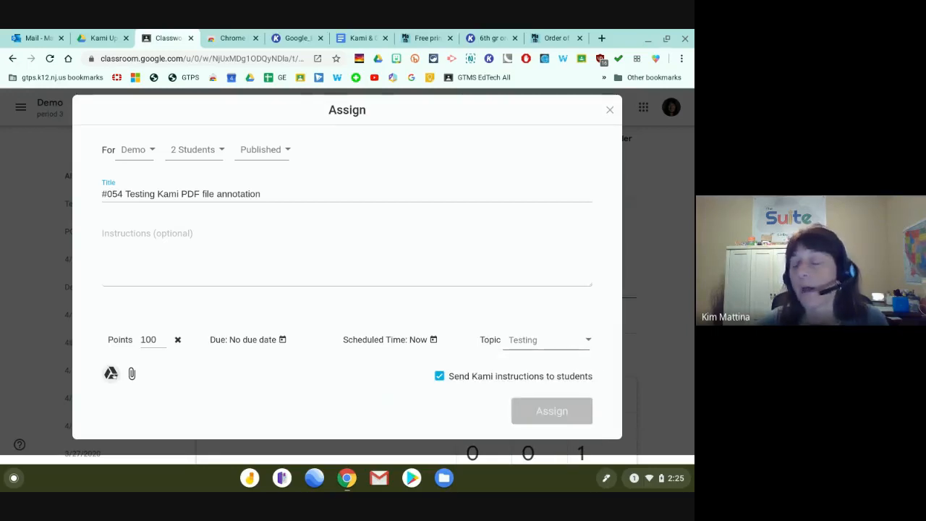
{"action": "left_click", "coordinate": [110, 373]}
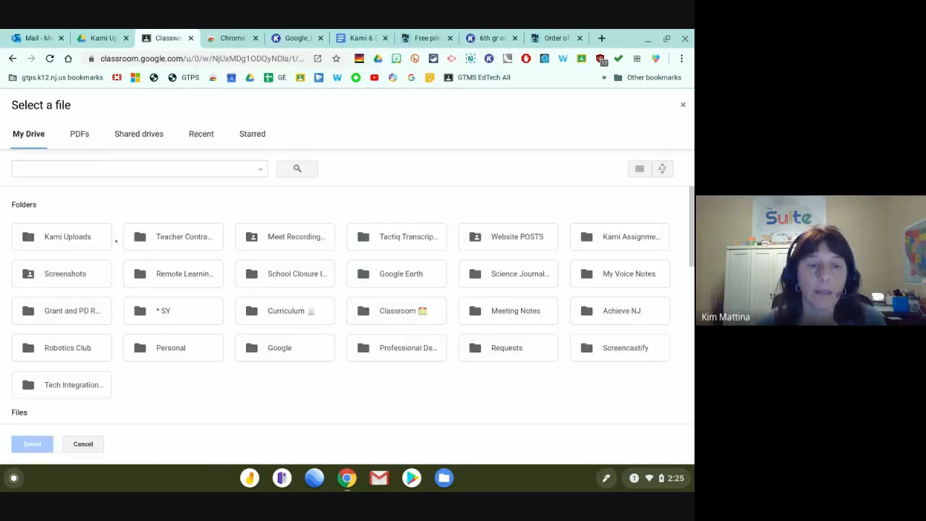
Attach '6th gr order of operations.pdf' from the Drive Kami Uploads folder, filtered to PDFs.
{"action": "scroll", "coordinate": [116, 246], "scroll_direction": "down", "scroll_amount": 3}
{"action": "scroll", "coordinate": [117, 245], "scroll_direction": "down", "scroll_amount": 4}
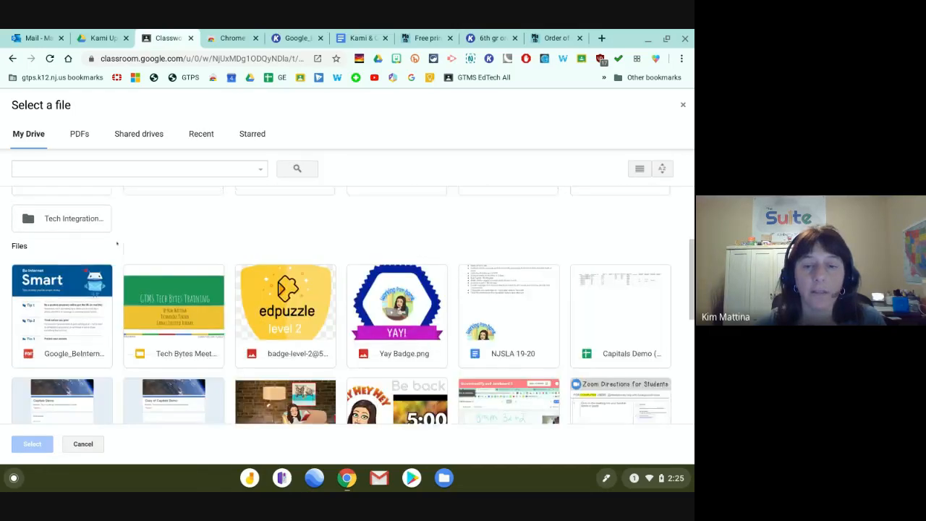
{"action": "scroll", "coordinate": [117, 245], "scroll_direction": "up", "scroll_amount": 7}
{"action": "left_click", "coordinate": [79, 134]}
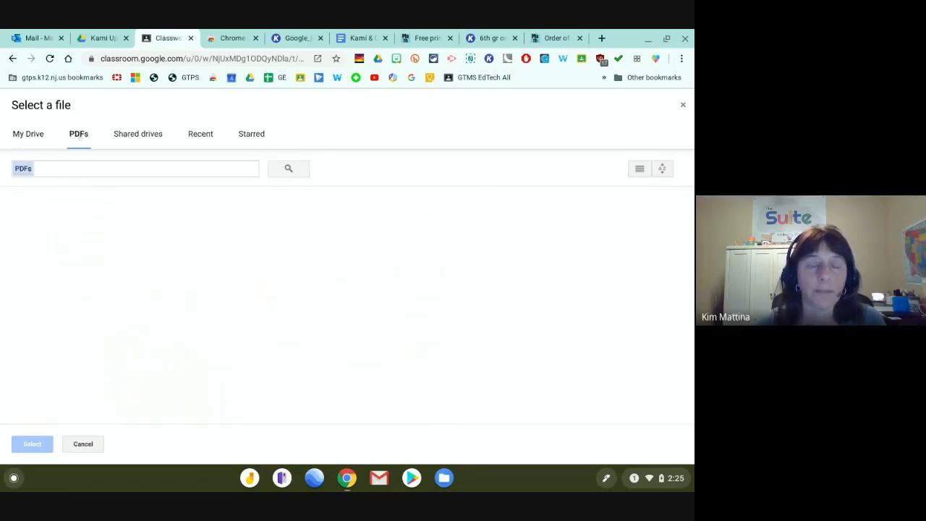
{"action": "scroll", "coordinate": [164, 312], "scroll_direction": "down", "scroll_amount": 3}
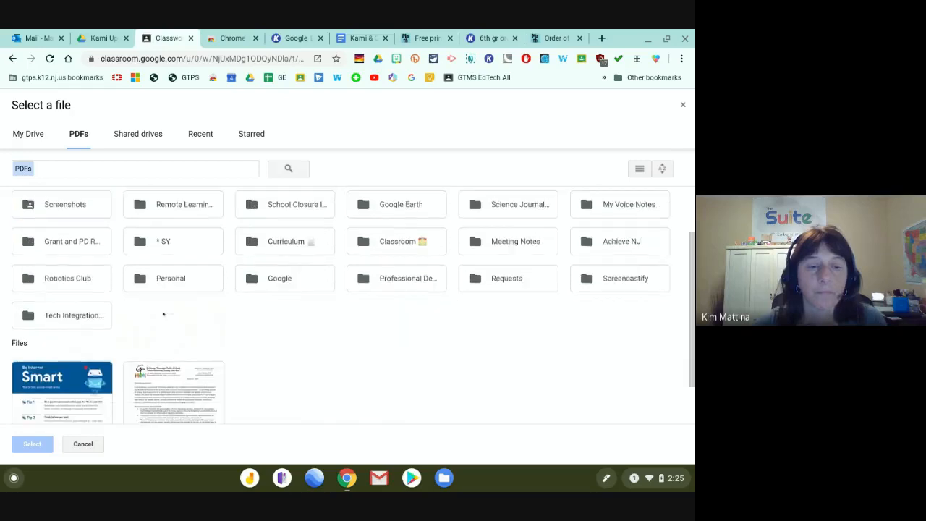
{"action": "scroll", "coordinate": [164, 312], "scroll_direction": "up", "scroll_amount": 2}
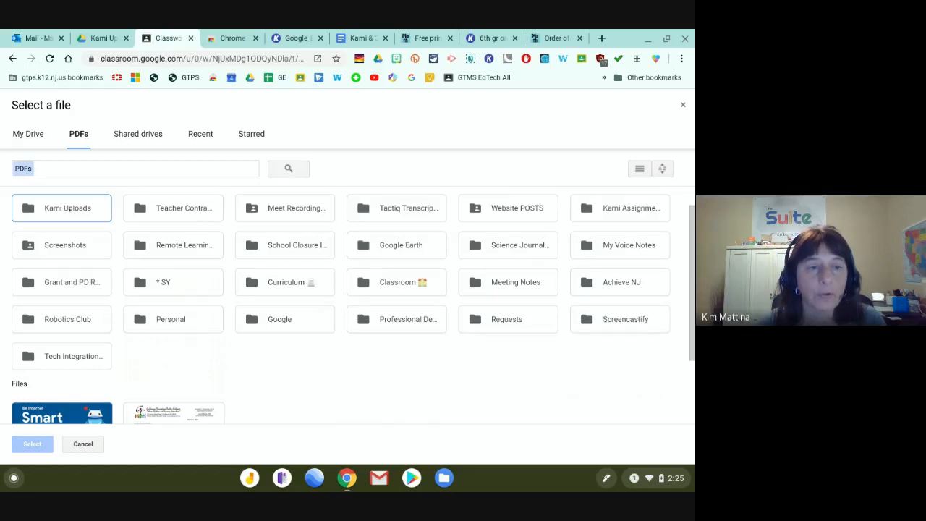
{"action": "double_click", "coordinate": [70, 208]}
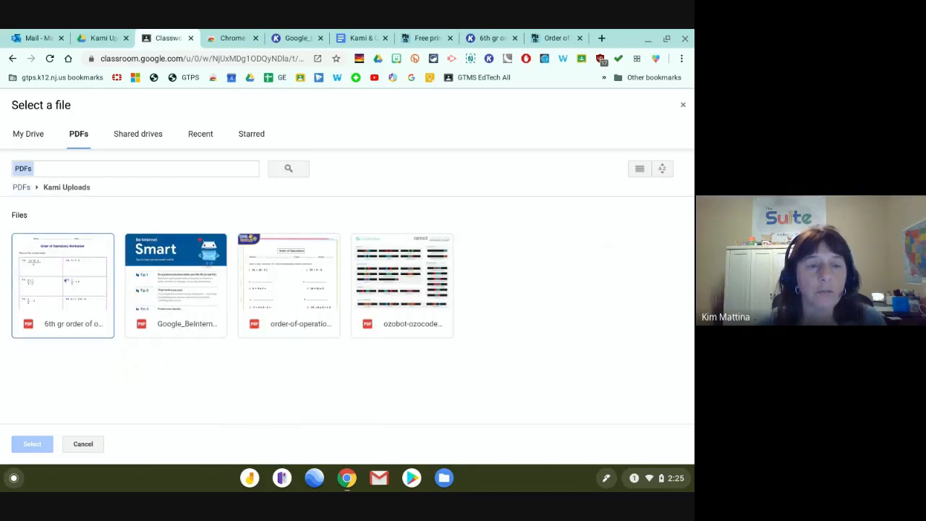
{"action": "left_click", "coordinate": [63, 285]}
{"action": "left_click", "coordinate": [32, 443]}
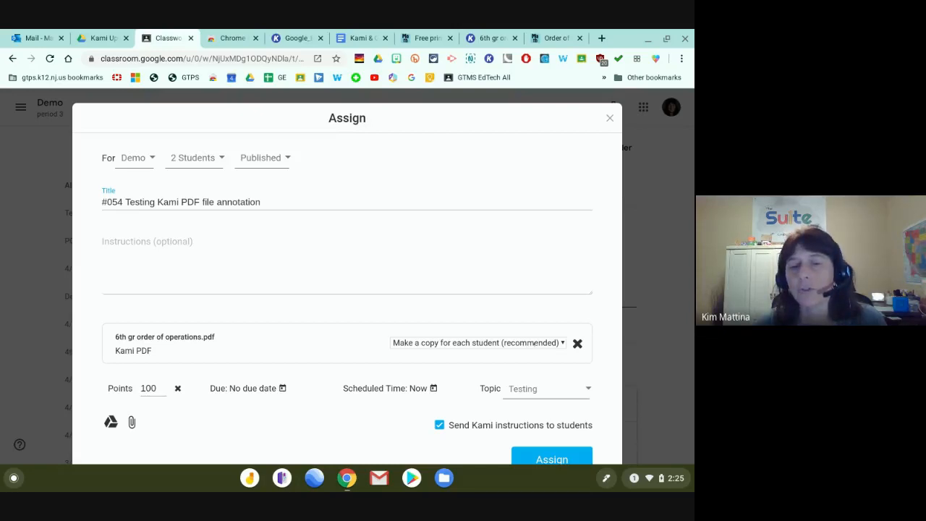
{"action": "left_click", "coordinate": [534, 344]}
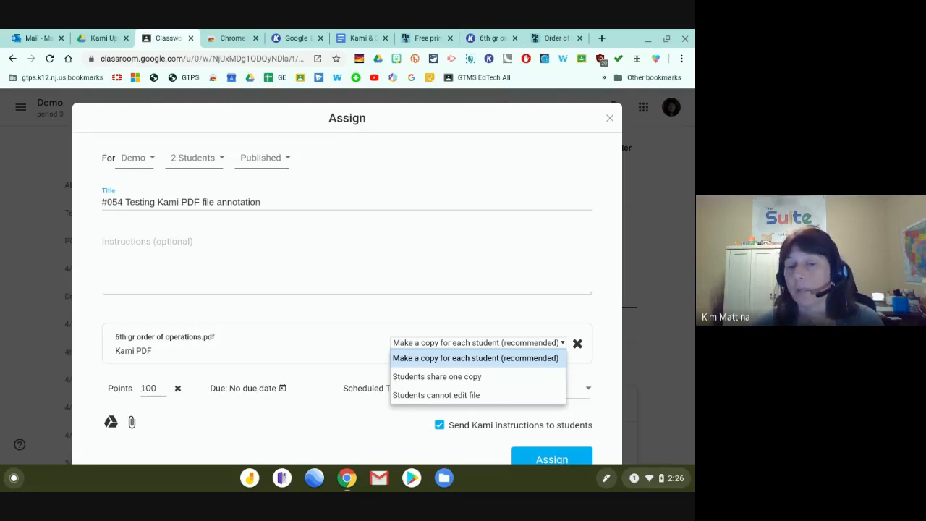
{"action": "left_click", "coordinate": [421, 361]}
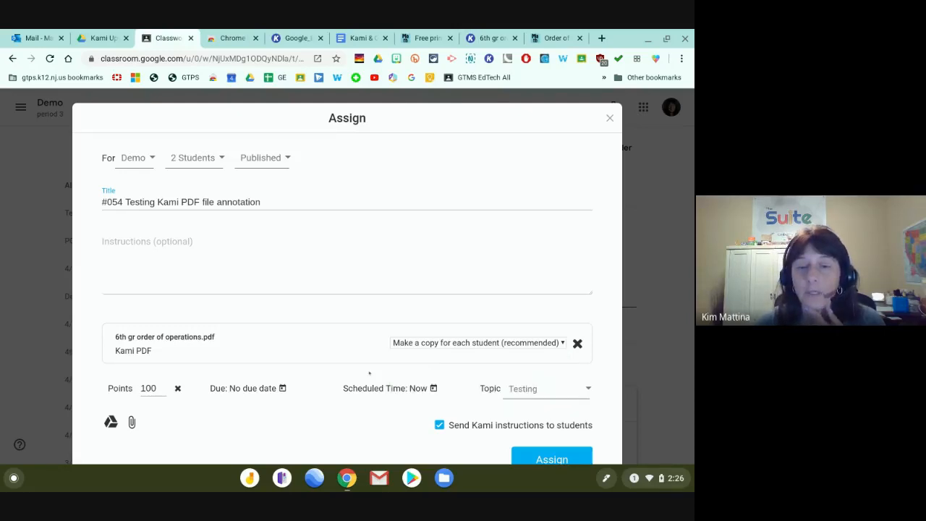
{"action": "scroll", "coordinate": [369, 373], "scroll_direction": "down", "scroll_amount": 1}
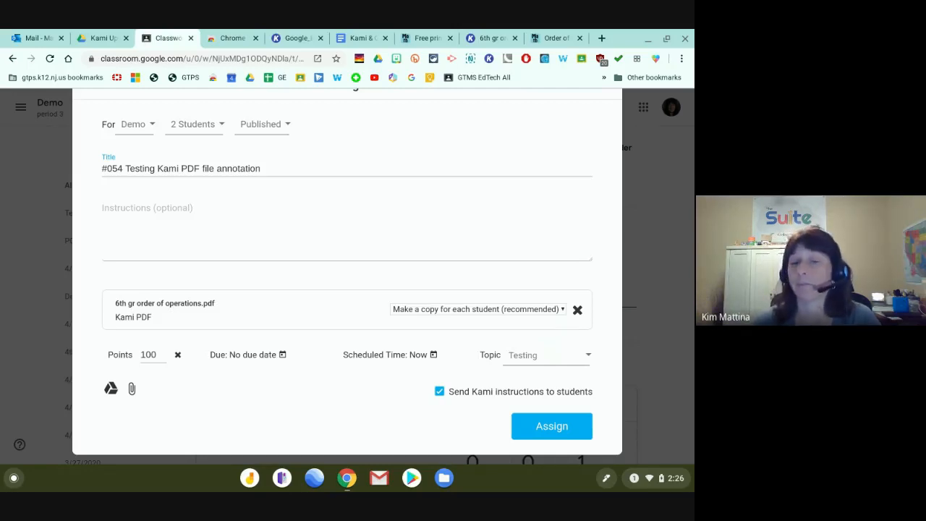
Assign the Kami worksheet to the two Demo students and confirm it was created.
{"action": "left_click", "coordinate": [552, 427]}
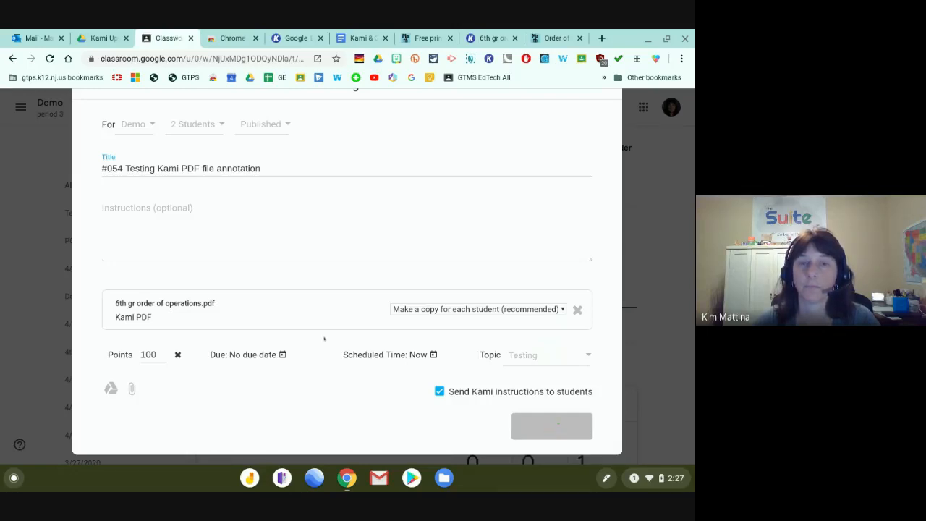
{"action": "scroll", "coordinate": [324, 339], "scroll_direction": "up", "scroll_amount": 1}
{"action": "scroll", "coordinate": [324, 339], "scroll_direction": "down", "scroll_amount": 1}
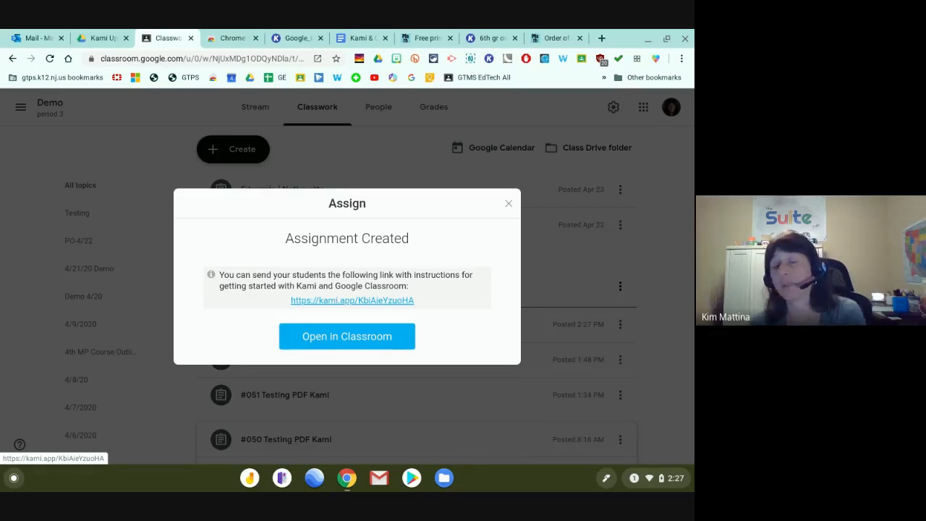
Open the 'Remote Learning with Kami: For Students' guide and read through its five steps.
{"action": "left_click", "coordinate": [336, 300]}
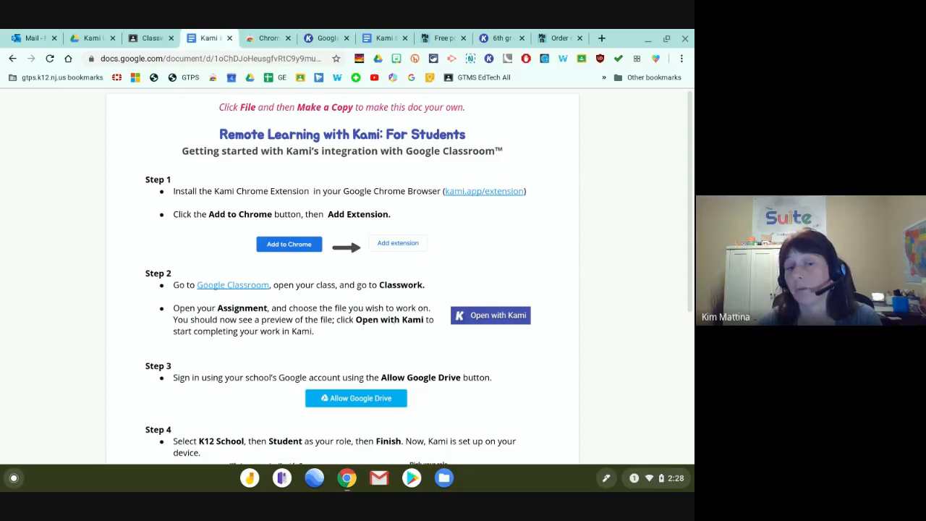
{"action": "scroll", "coordinate": [350, 329], "scroll_direction": "down", "scroll_amount": 2}
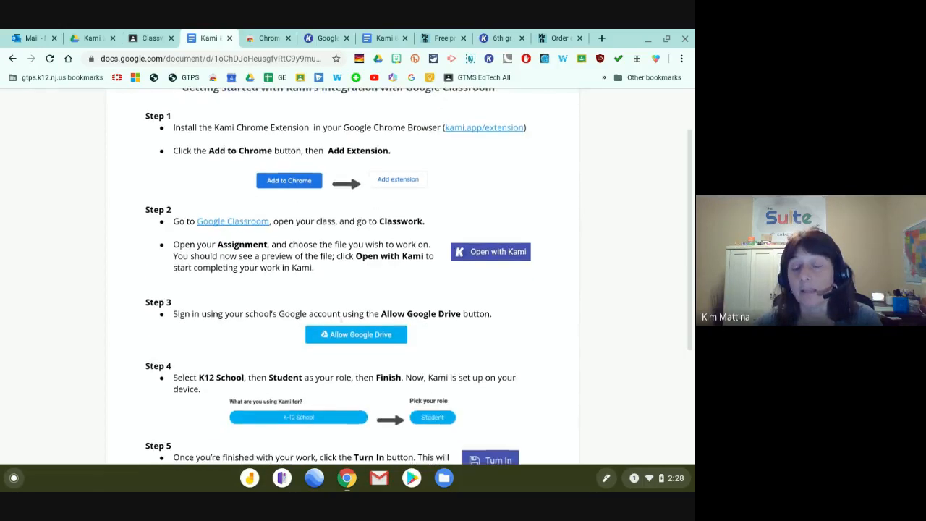
{"action": "scroll", "coordinate": [350, 329], "scroll_direction": "down", "scroll_amount": 1}
{"action": "scroll", "coordinate": [351, 304], "scroll_direction": "down", "scroll_amount": 1}
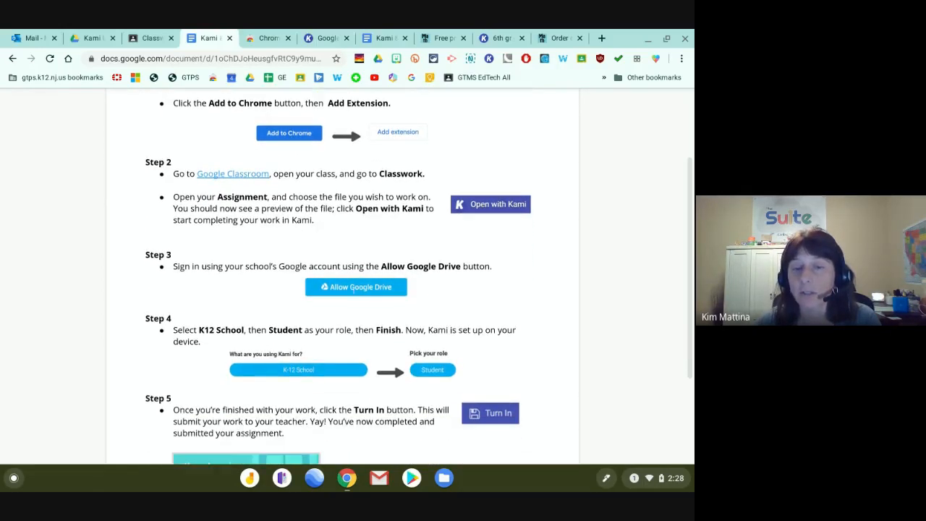
{"action": "scroll", "coordinate": [352, 288], "scroll_direction": "down", "scroll_amount": 2}
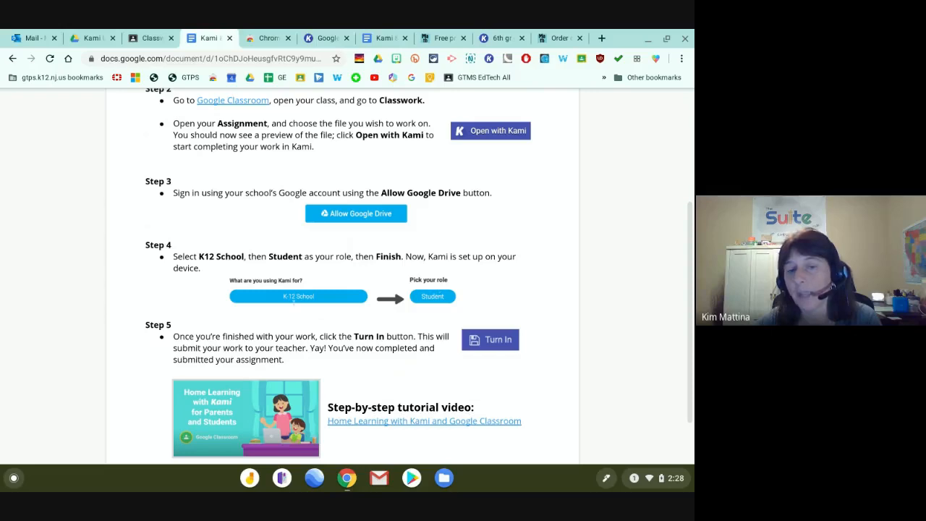
{"action": "scroll", "coordinate": [291, 296], "scroll_direction": "down", "scroll_amount": 2}
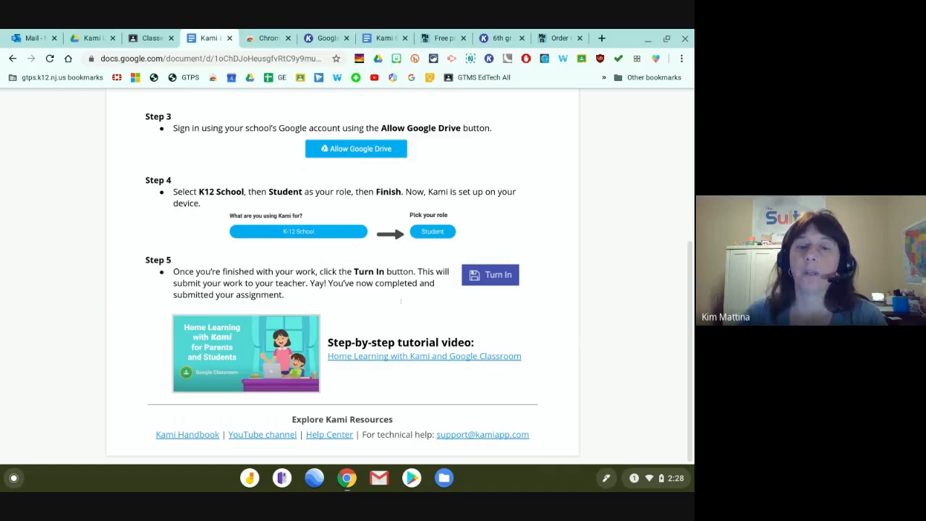
{"action": "scroll", "coordinate": [400, 301], "scroll_direction": "up", "scroll_amount": 5}
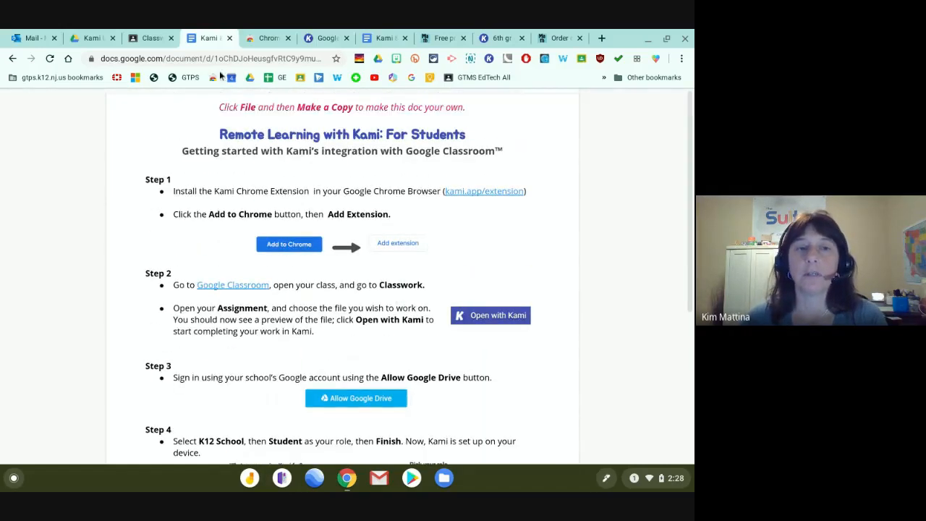
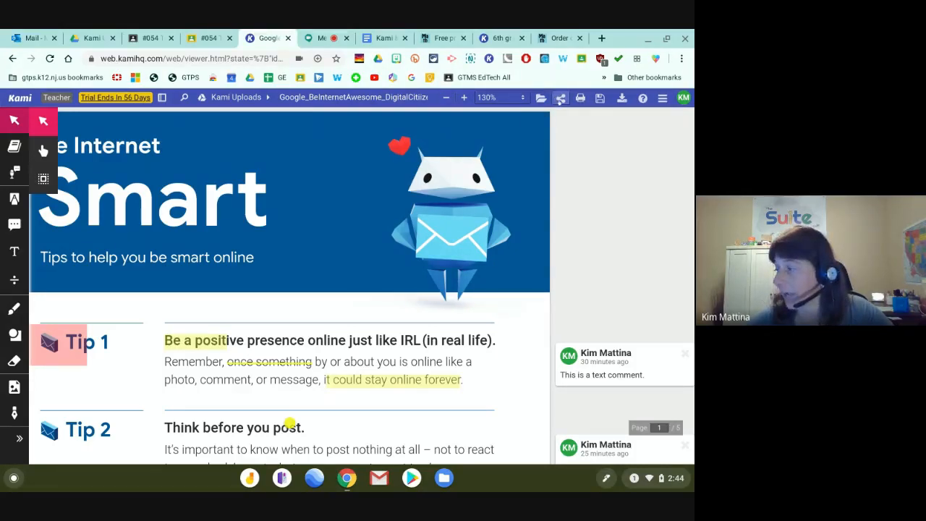
Upload the handout through Kami's sharing options, copy its share link, and close the dialog.
{"action": "left_click", "coordinate": [560, 98]}
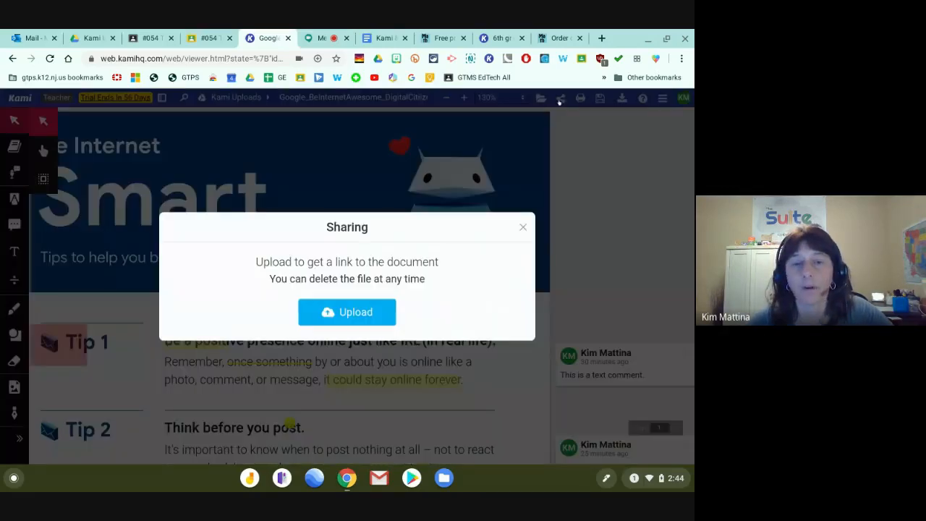
{"action": "left_click", "coordinate": [329, 314]}
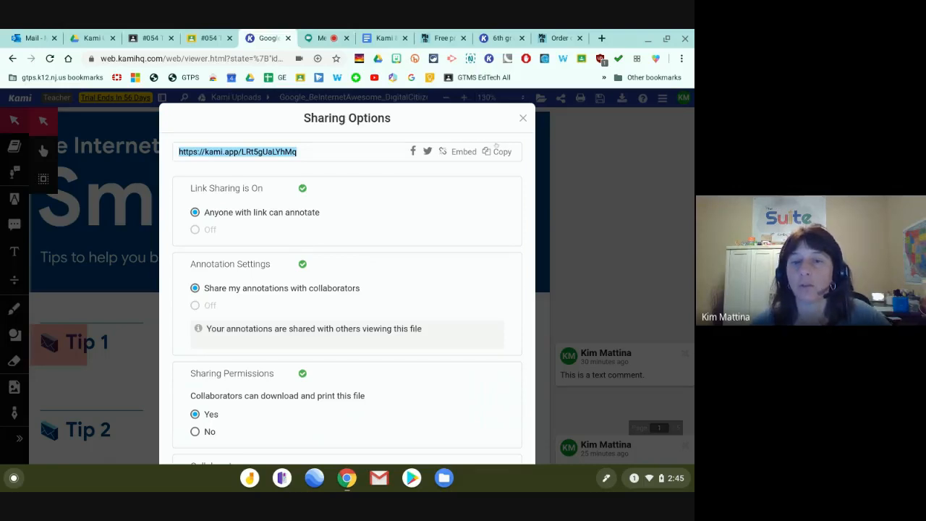
{"action": "left_click", "coordinate": [497, 150]}
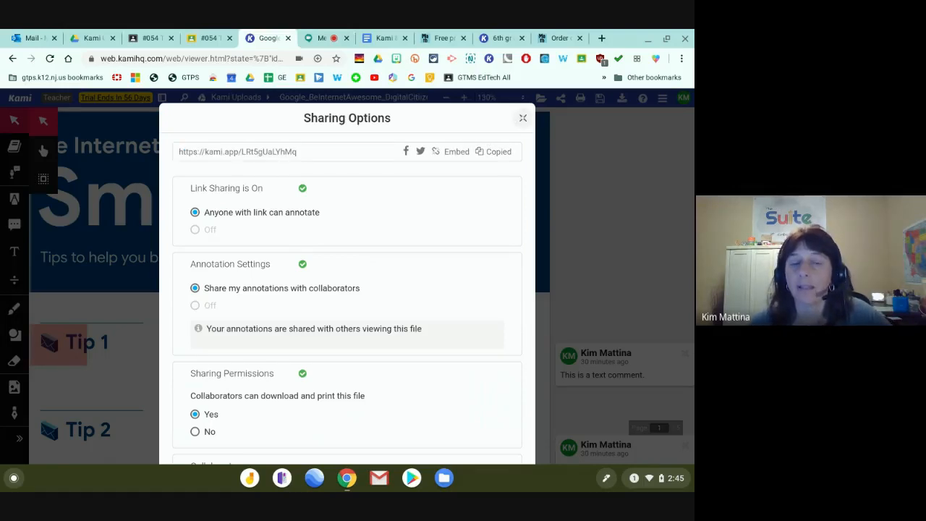
{"action": "scroll", "coordinate": [449, 203], "scroll_direction": "down", "scroll_amount": 3}
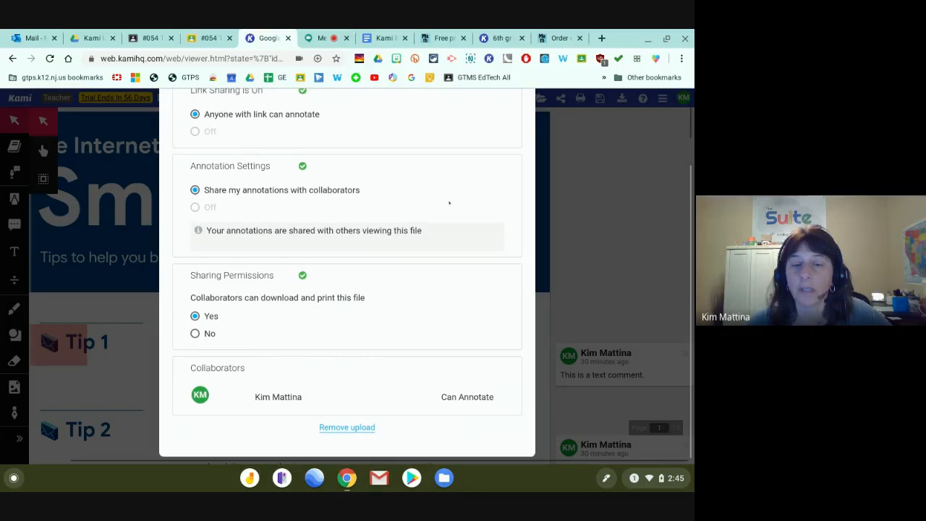
{"action": "scroll", "coordinate": [449, 203], "scroll_direction": "up", "scroll_amount": 3}
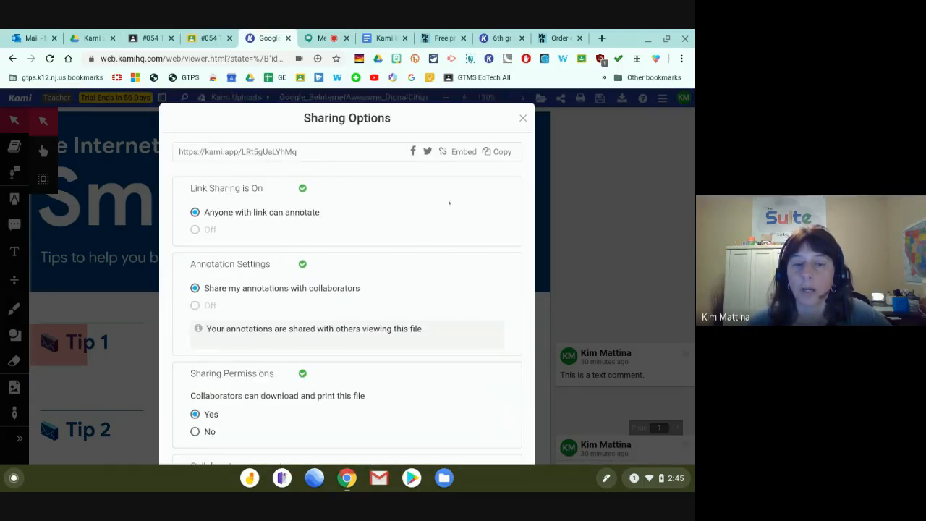
{"action": "scroll", "coordinate": [486, 180], "scroll_direction": "down", "scroll_amount": 3}
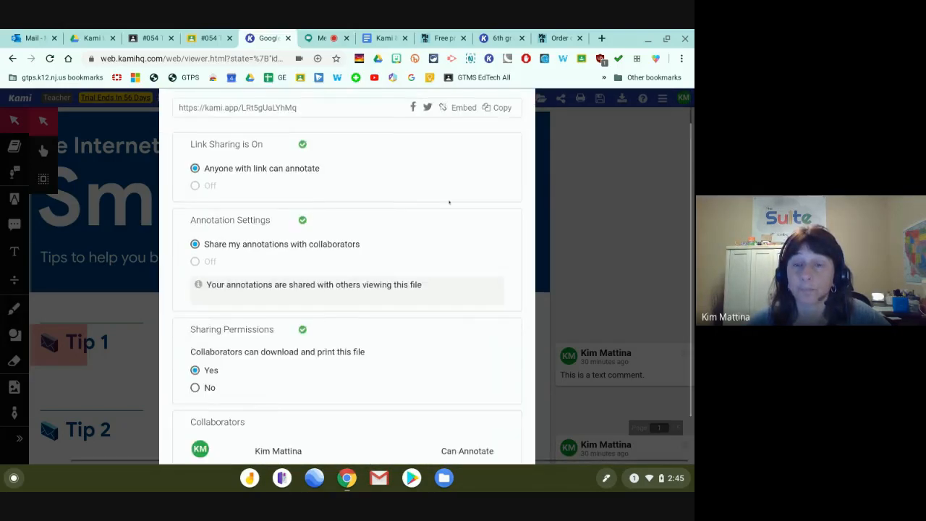
{"action": "scroll", "coordinate": [486, 180], "scroll_direction": "up", "scroll_amount": 3}
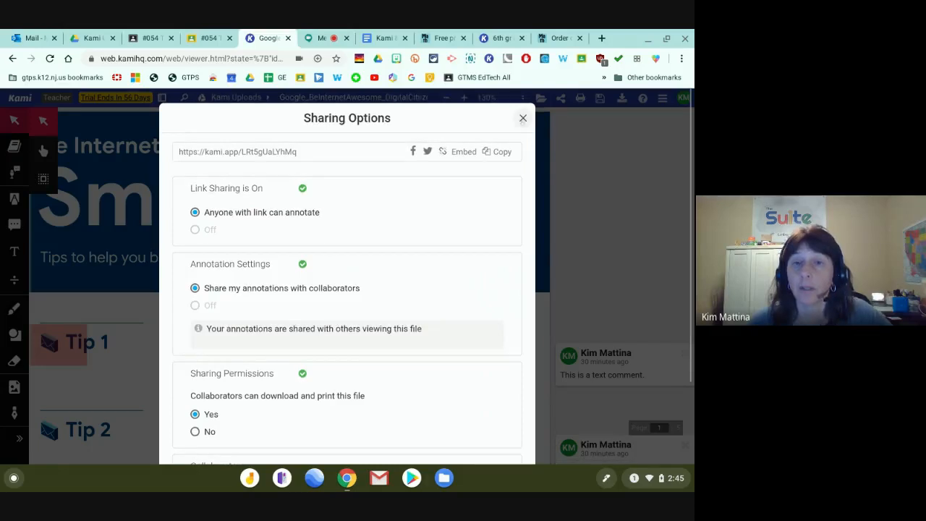
{"action": "left_click", "coordinate": [523, 118]}
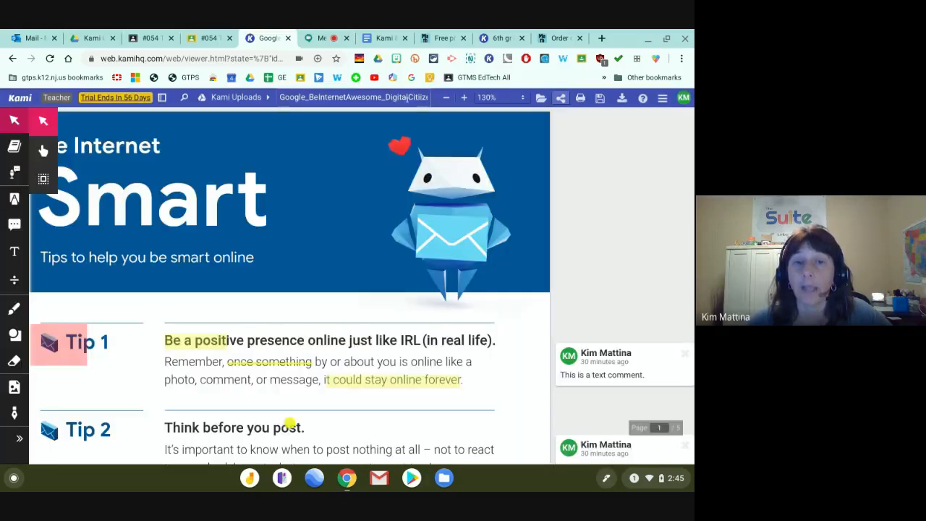
Go to the Demo period 3 Classwork page and create a new Assignment.
{"action": "left_click", "coordinate": [209, 38]}
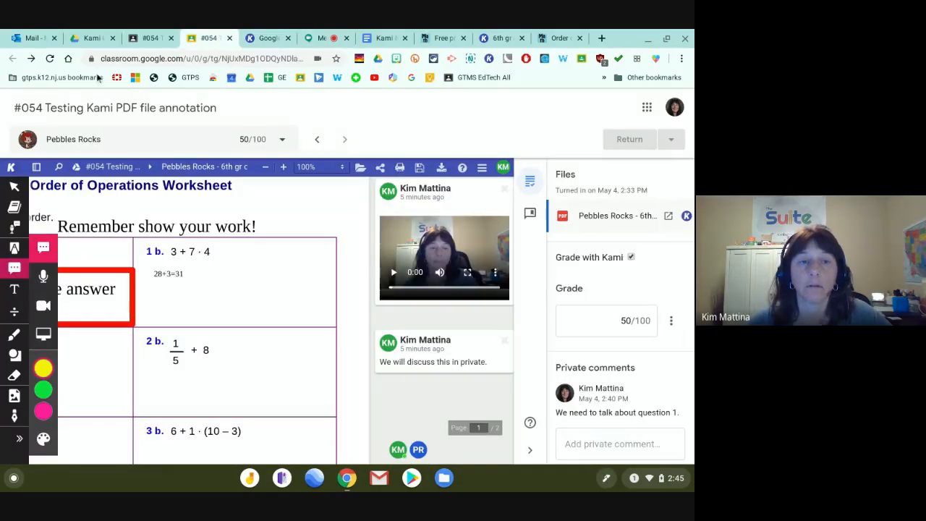
{"action": "left_click", "coordinate": [152, 38]}
{"action": "left_click", "coordinate": [290, 108]}
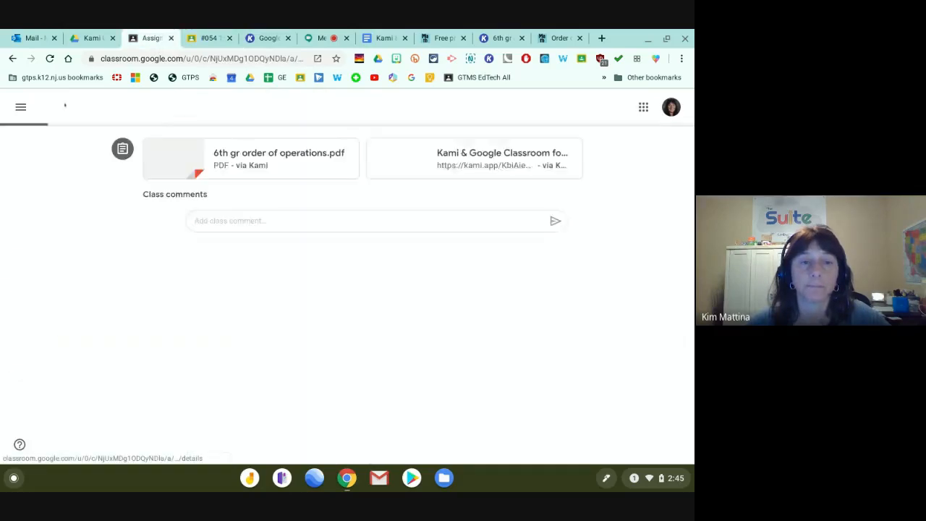
{"action": "left_click", "coordinate": [50, 105]}
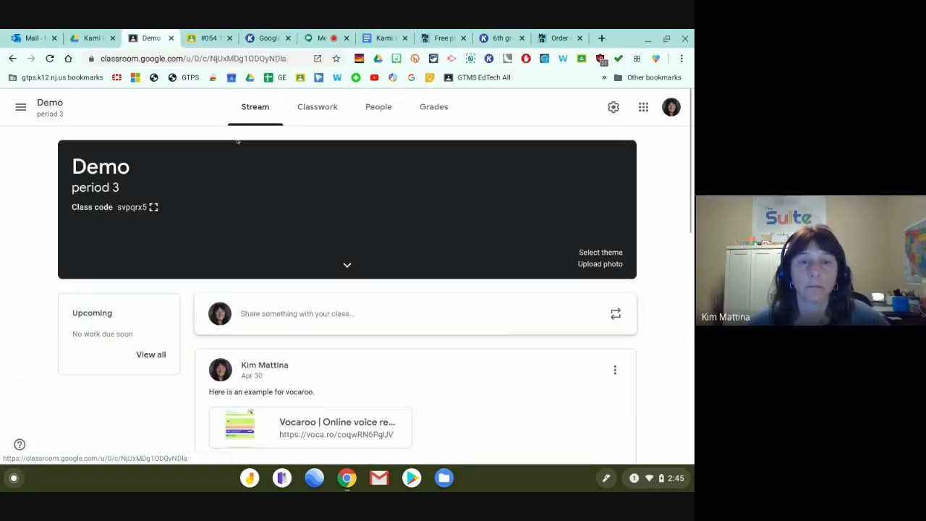
{"action": "left_click", "coordinate": [317, 106]}
{"action": "scroll", "coordinate": [244, 199], "scroll_direction": "up", "scroll_amount": 2}
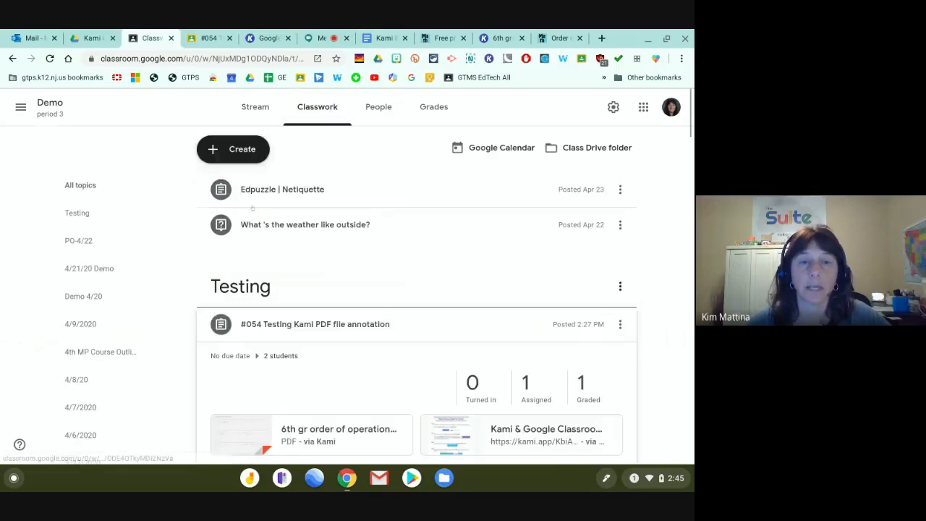
{"action": "left_click", "coordinate": [242, 150]}
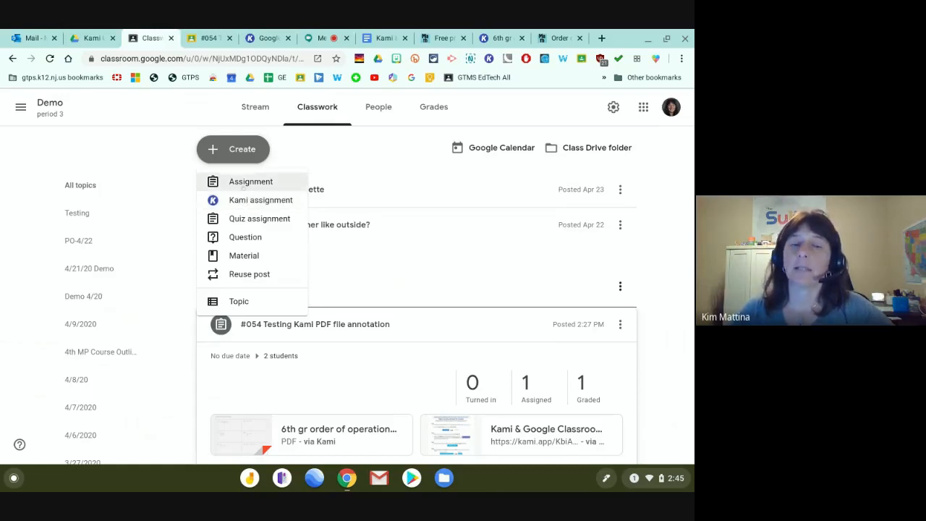
{"action": "left_click", "coordinate": [249, 183]}
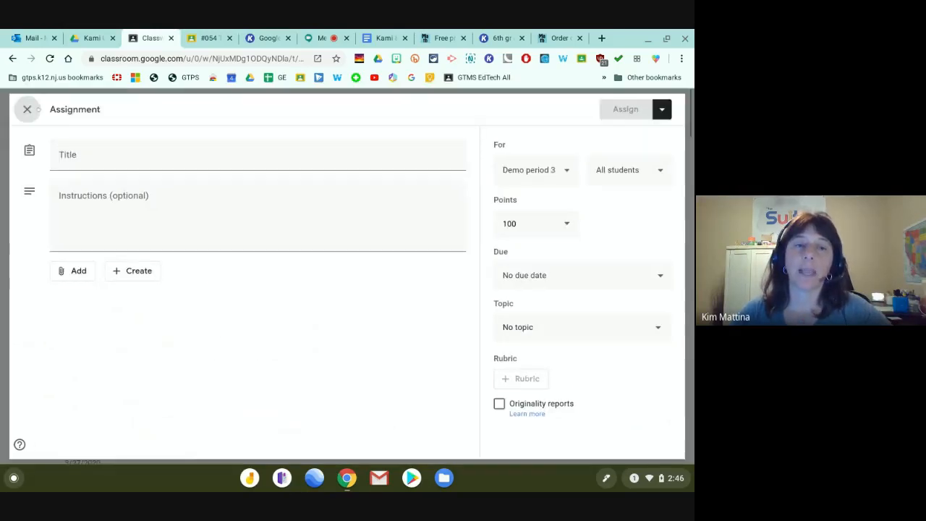
Swap the regular assignment for a Kami assignment limited to one student.
{"action": "left_click", "coordinate": [18, 104]}
{"action": "left_click", "coordinate": [233, 148]}
{"action": "left_click", "coordinate": [245, 202]}
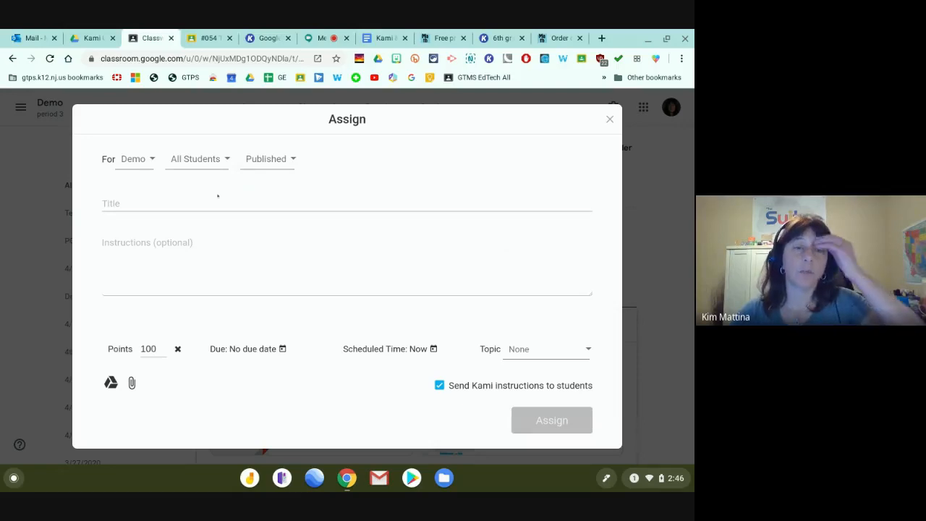
{"action": "left_click", "coordinate": [205, 165]}
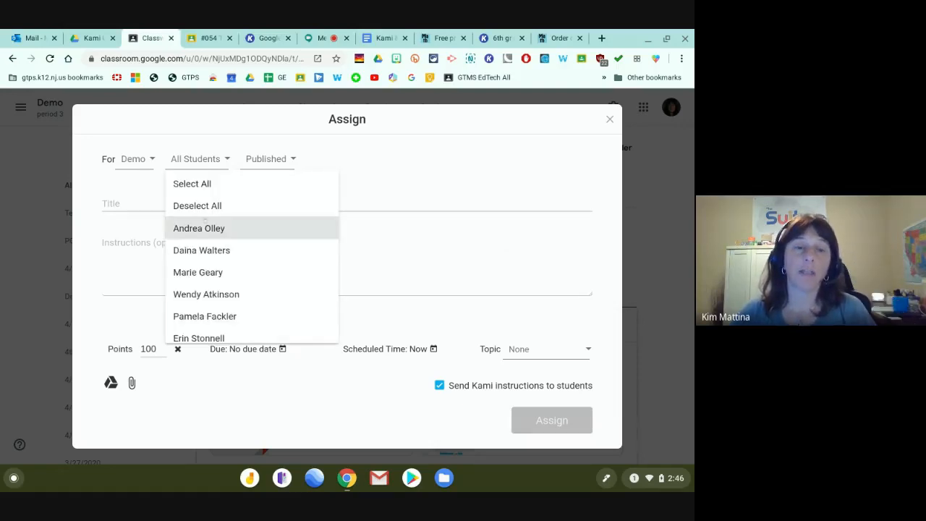
{"action": "scroll", "coordinate": [209, 282], "scroll_direction": "down", "scroll_amount": 2}
{"action": "scroll", "coordinate": [210, 282], "scroll_direction": "down", "scroll_amount": 5}
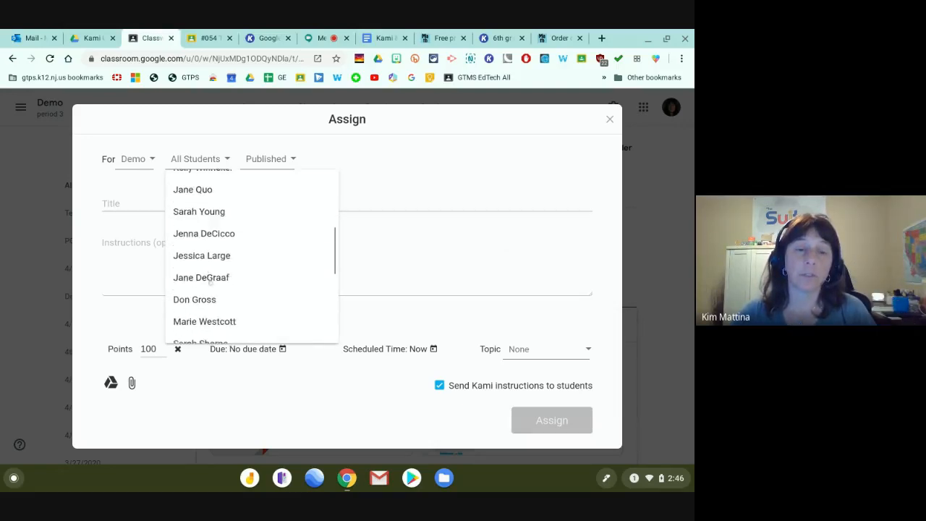
{"action": "scroll", "coordinate": [209, 289], "scroll_direction": "down", "scroll_amount": 1}
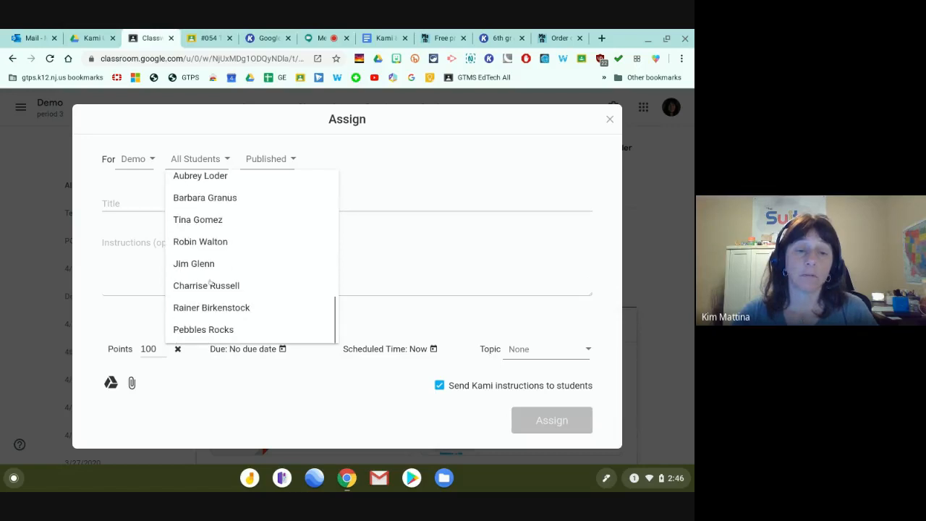
{"action": "left_click", "coordinate": [213, 327]}
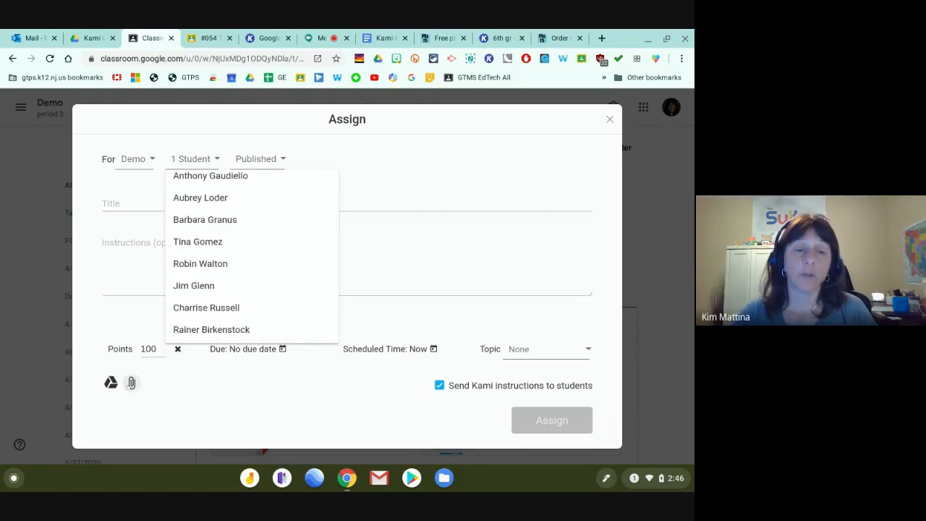
Title the assignment 'extra help' and open the file picker to attach a file.
{"action": "left_click", "coordinate": [137, 198]}
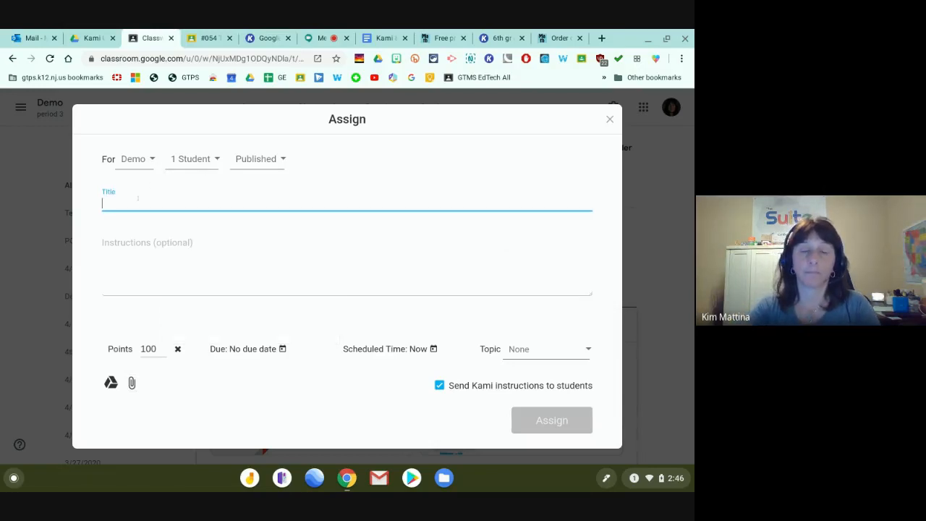
{"action": "type", "text": "extrea"}
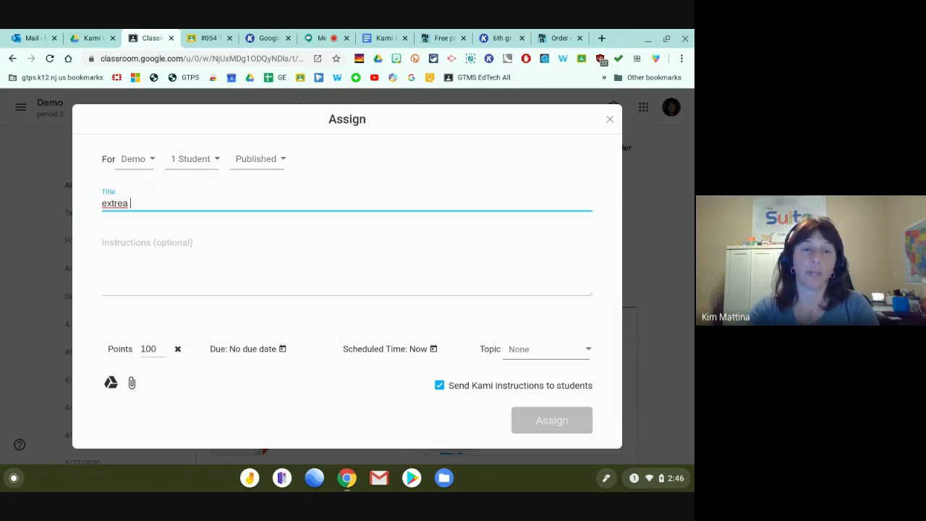
{"action": "key", "text": "BackSpace"}
{"action": "key", "text": "BackSpace"}
{"action": "key", "text": "BackSpace"}
{"action": "type", "text": "a help"}
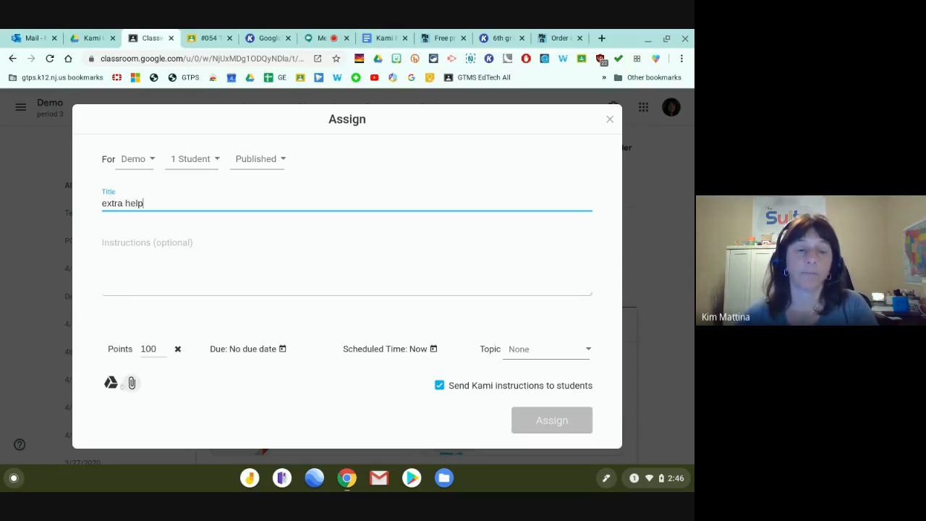
{"action": "left_click", "coordinate": [129, 389]}
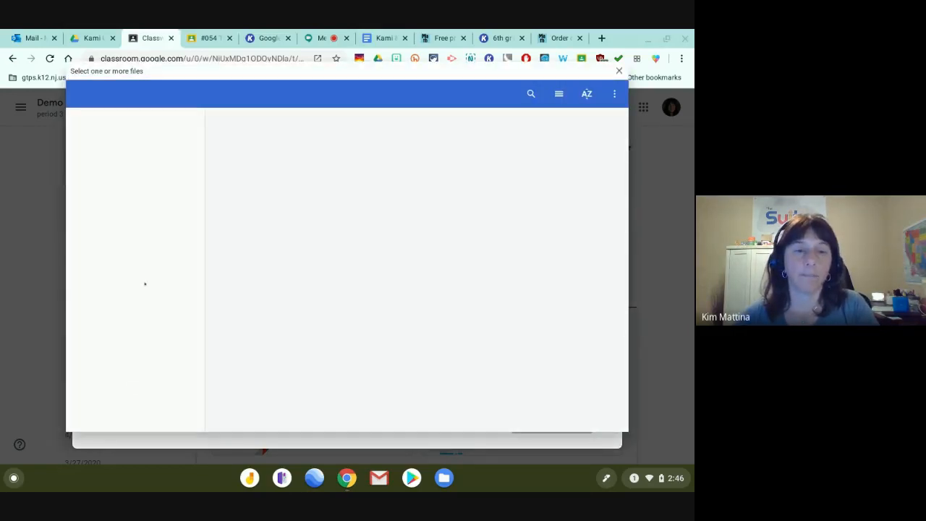
Cancel the file and Drive pickers and close the 'extra help' assignment unassigned.
{"action": "left_click", "coordinate": [618, 71]}
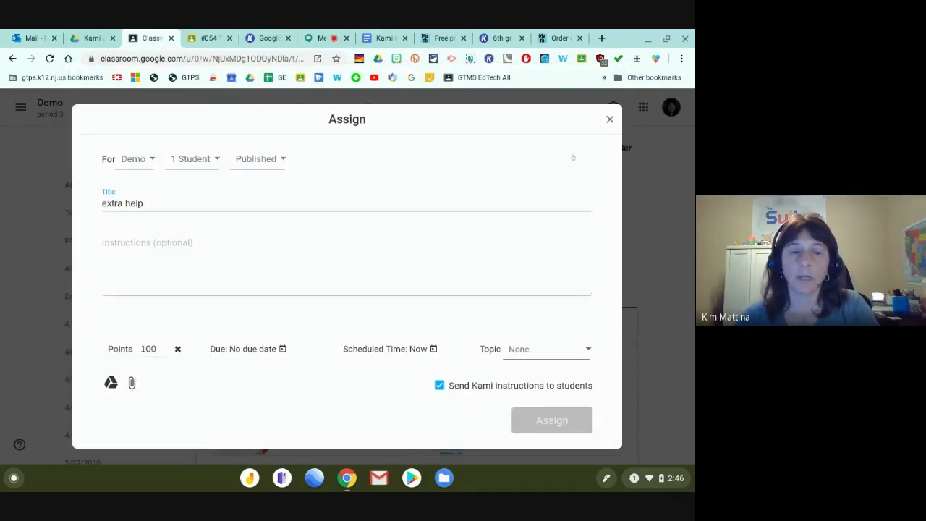
{"action": "left_click", "coordinate": [110, 382]}
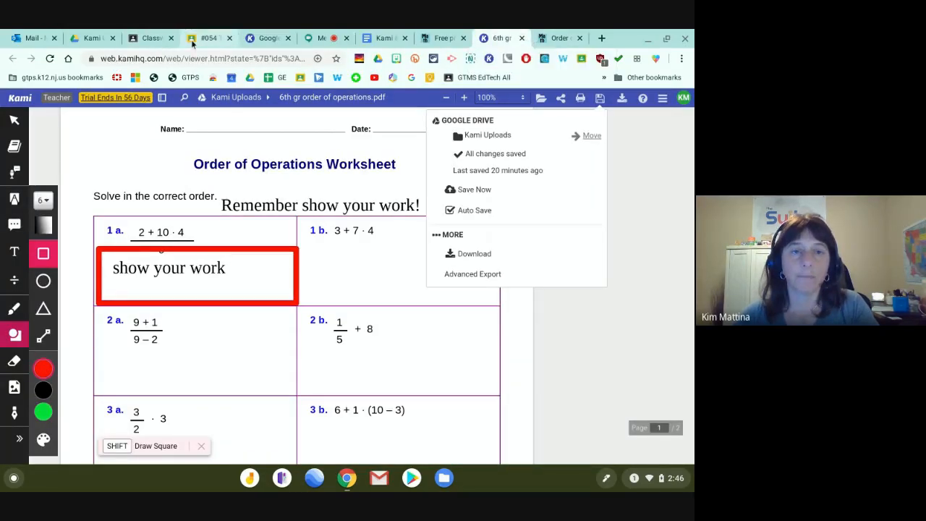
{"action": "left_click", "coordinate": [150, 38]}
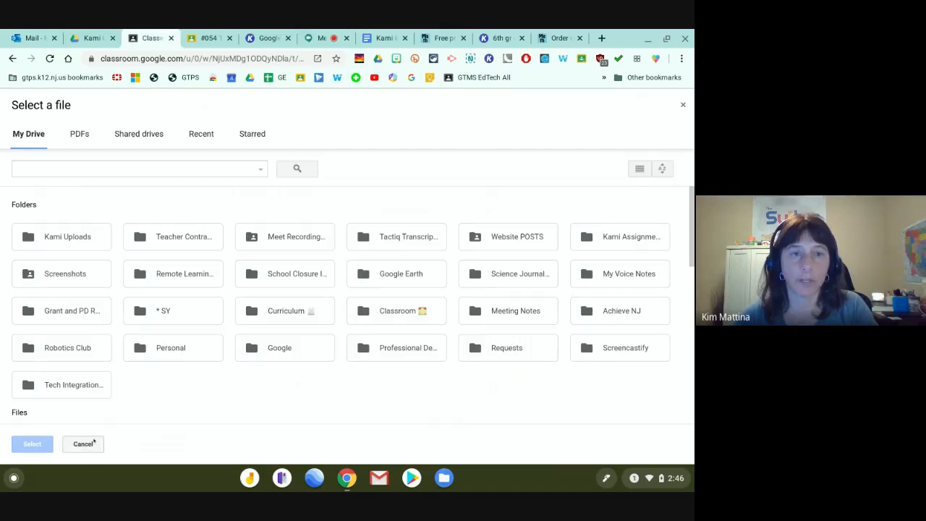
{"action": "left_click", "coordinate": [92, 443]}
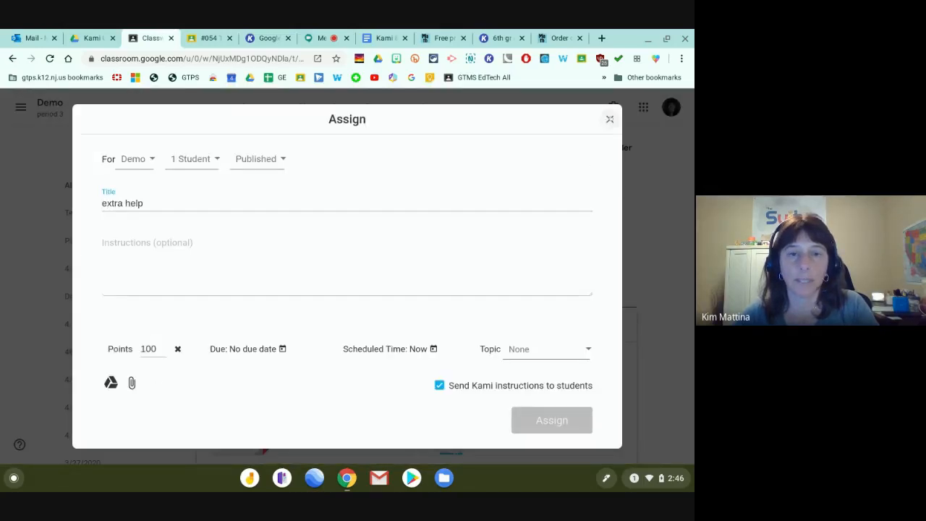
{"action": "left_click", "coordinate": [610, 119]}
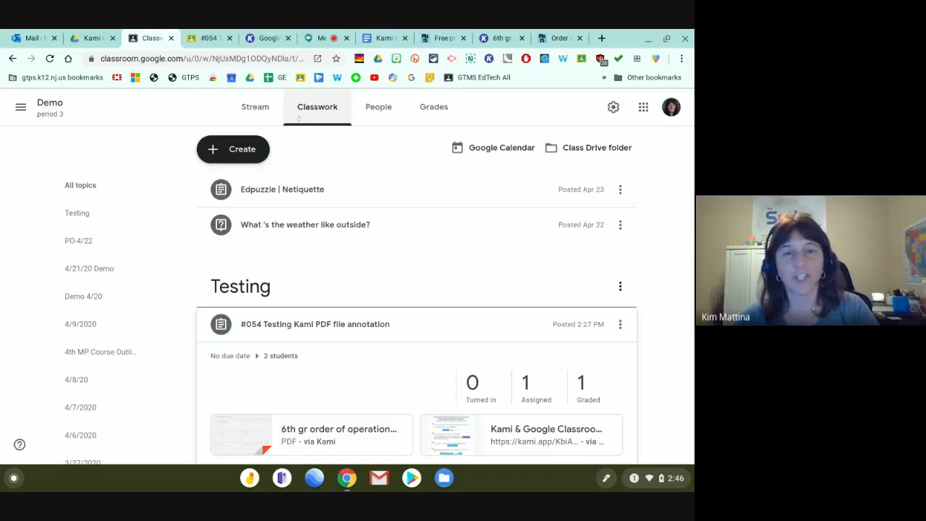
Start a new Demo period 3 Stream post addressed to only one student.
{"action": "left_click", "coordinate": [242, 149]}
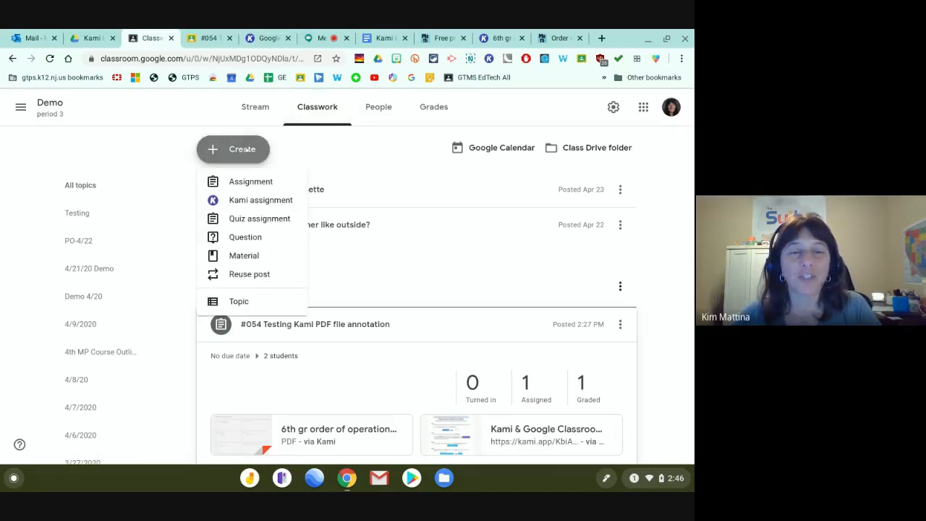
{"action": "left_click", "coordinate": [267, 110]}
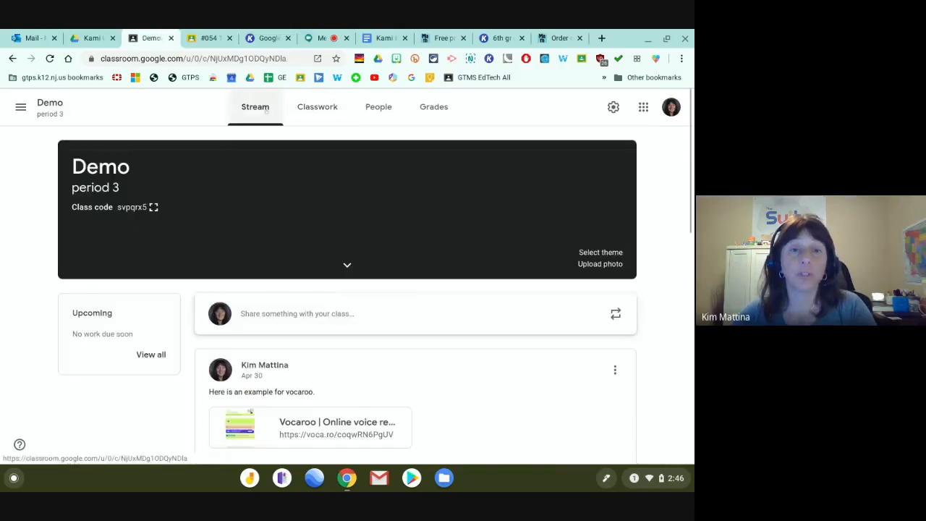
{"action": "left_click", "coordinate": [274, 314]}
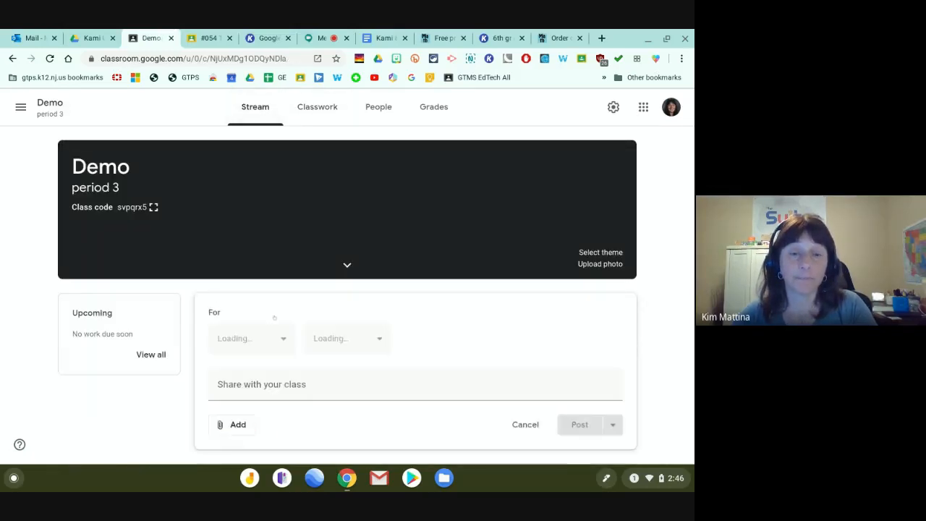
{"action": "left_click", "coordinate": [346, 338]}
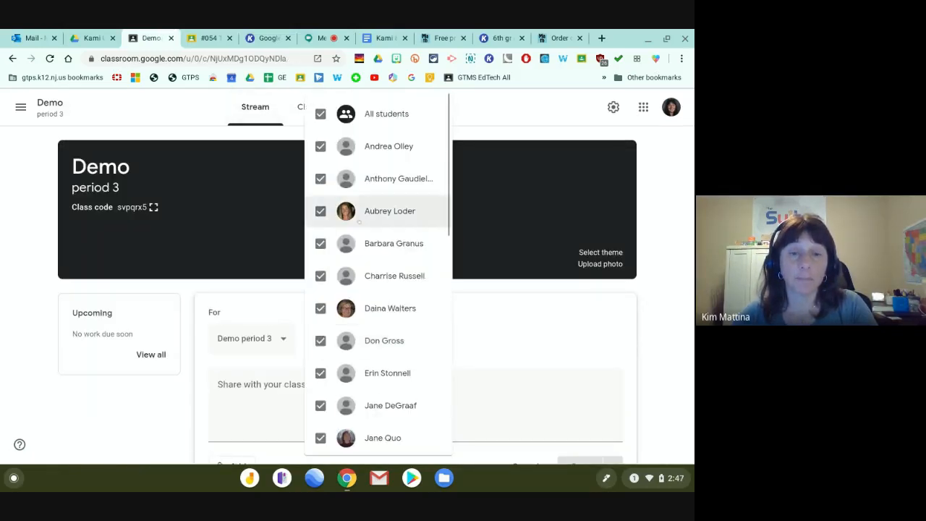
{"action": "left_click", "coordinate": [336, 114]}
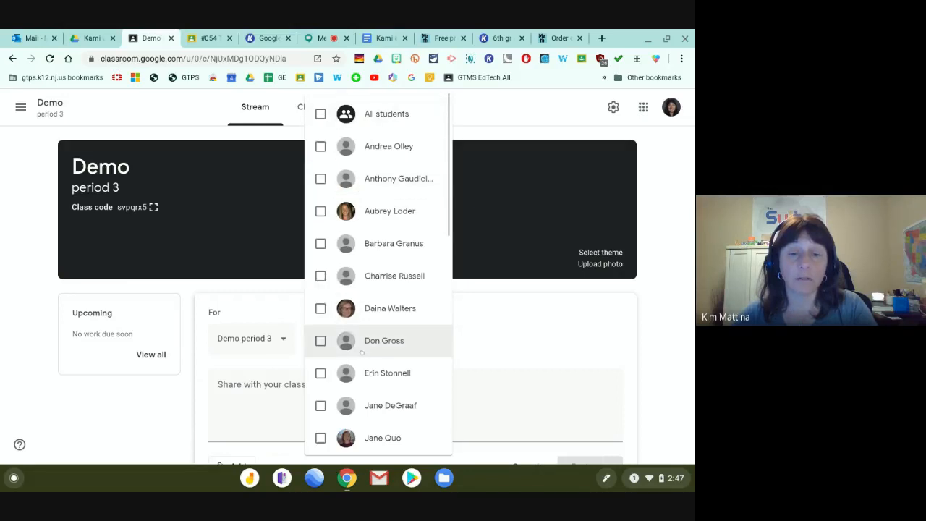
{"action": "scroll", "coordinate": [362, 340], "scroll_direction": "down", "scroll_amount": 3}
{"action": "scroll", "coordinate": [362, 352], "scroll_direction": "down", "scroll_amount": 5}
{"action": "scroll", "coordinate": [361, 304], "scroll_direction": "up", "scroll_amount": 1}
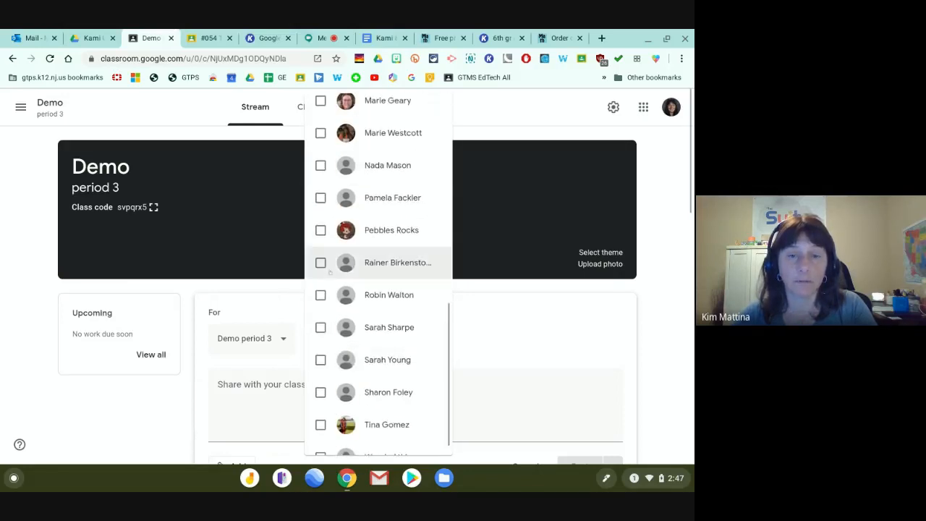
{"action": "left_click", "coordinate": [345, 229]}
{"action": "left_click", "coordinate": [348, 264]}
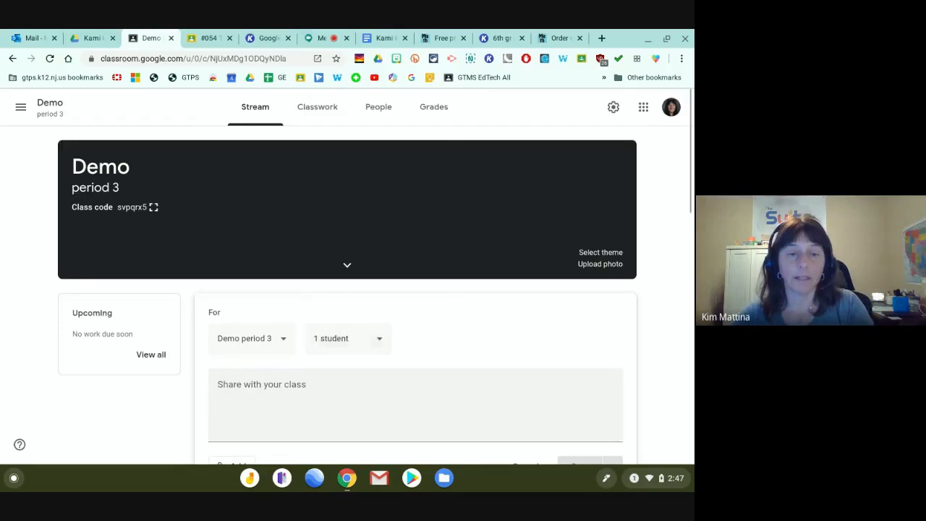
Write the post message 'Let's work it out' and open its attachment options.
{"action": "scroll", "coordinate": [258, 374], "scroll_direction": "down", "scroll_amount": 1}
{"action": "left_click", "coordinate": [253, 319]}
{"action": "type", "text": "Let"}
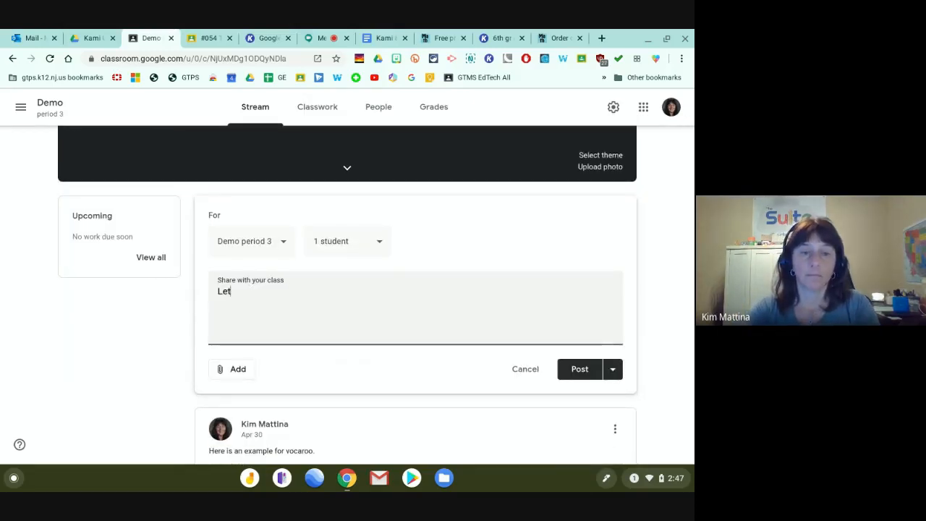
{"action": "type", "text": "'s work it out."}
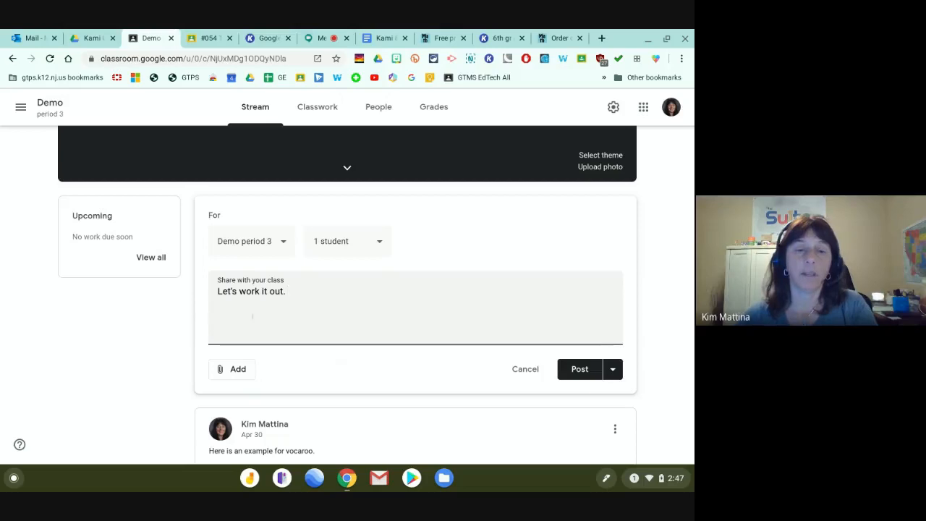
{"action": "left_click", "coordinate": [233, 369]}
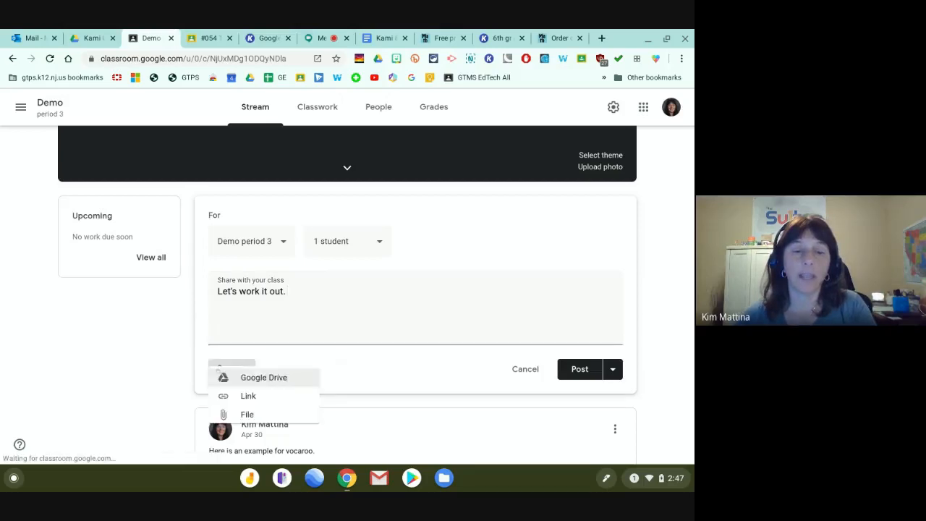
Attach the copied kami.app share link as a link and publish the post.
{"action": "left_click", "coordinate": [234, 404]}
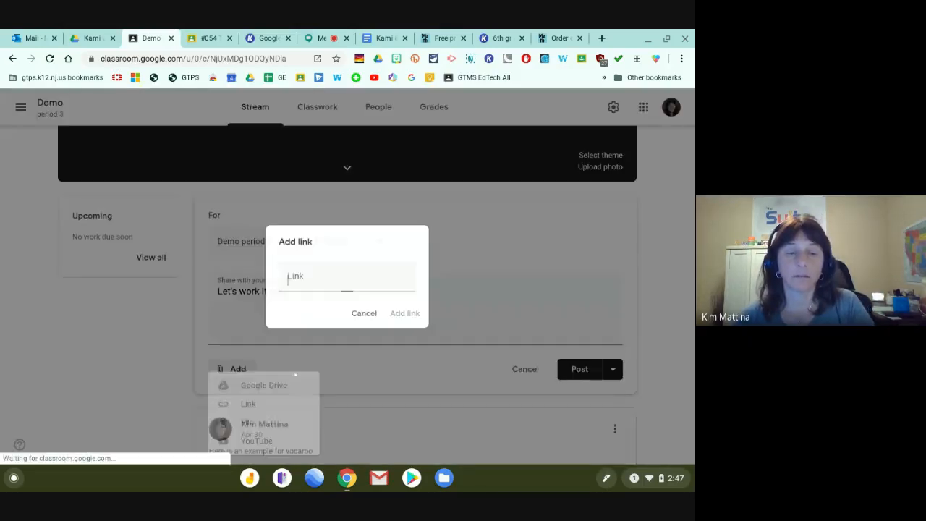
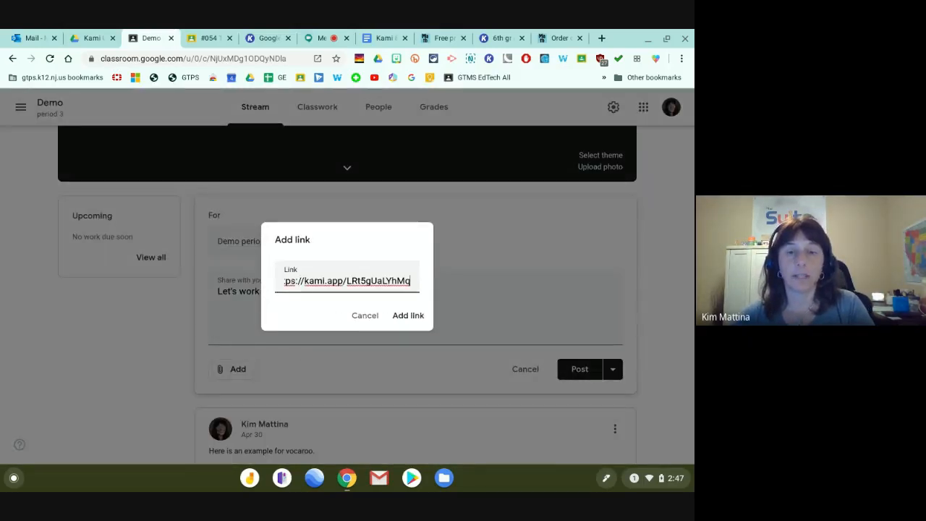
{"action": "left_click", "coordinate": [405, 316]}
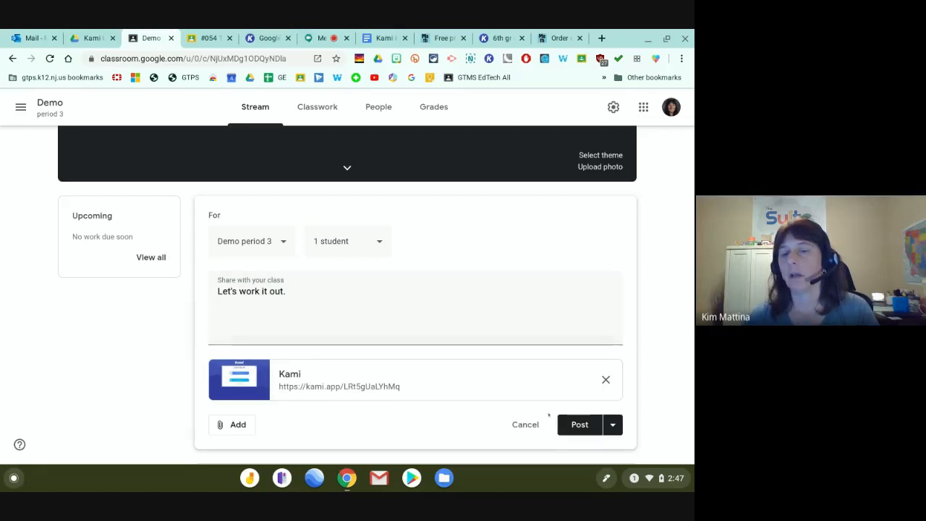
{"action": "left_click", "coordinate": [577, 425]}
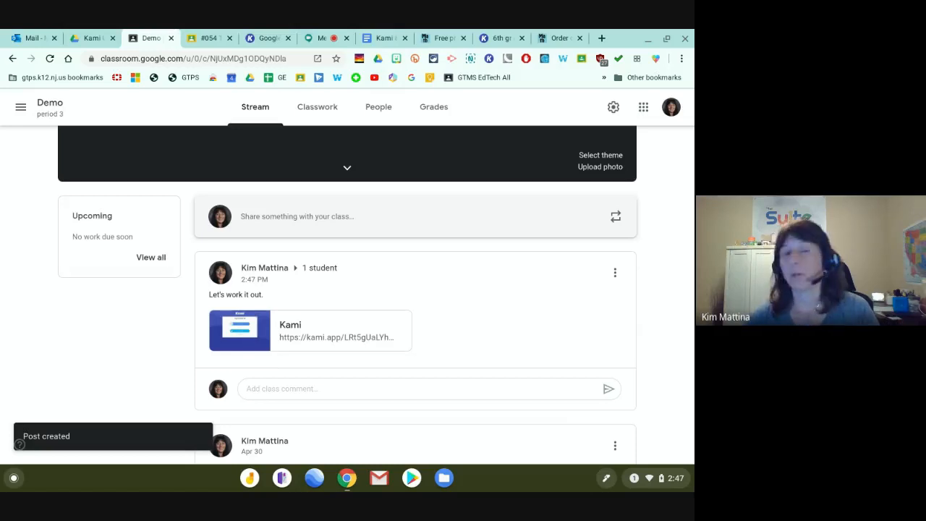
Return to the Google Meet call and stop presenting the screen.
{"action": "left_click", "coordinate": [348, 167]}
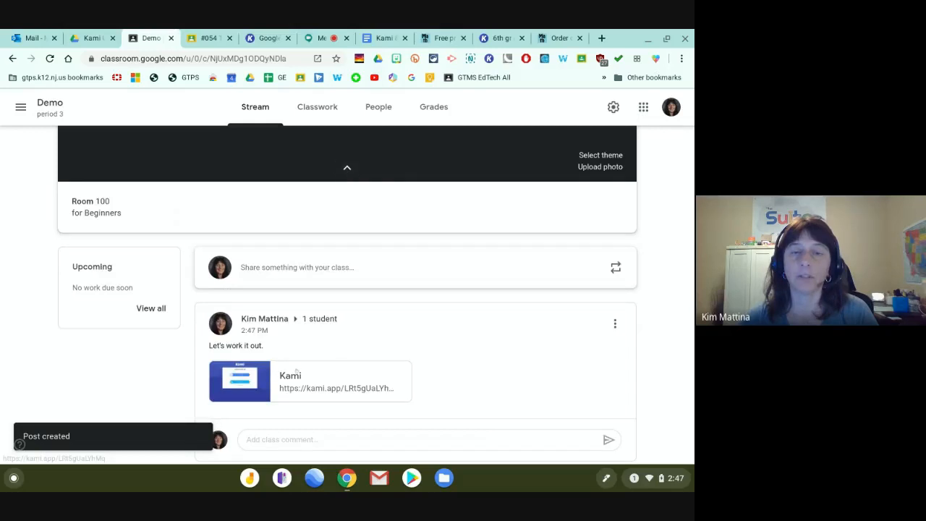
{"action": "left_click", "coordinate": [320, 39]}
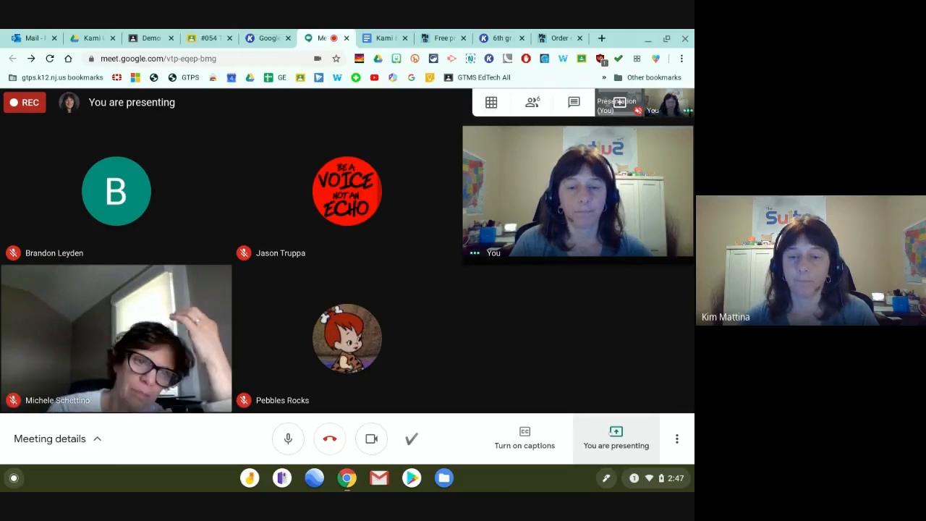
{"action": "left_click", "coordinate": [615, 438]}
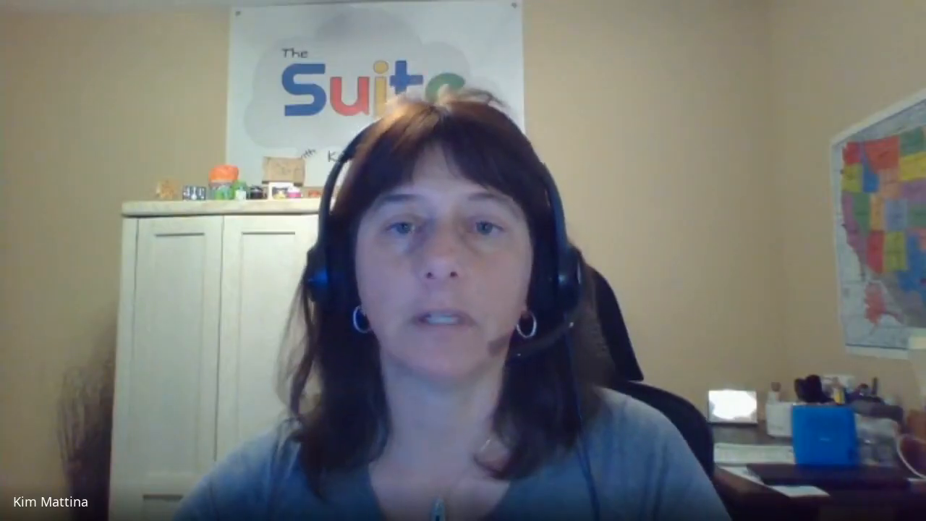